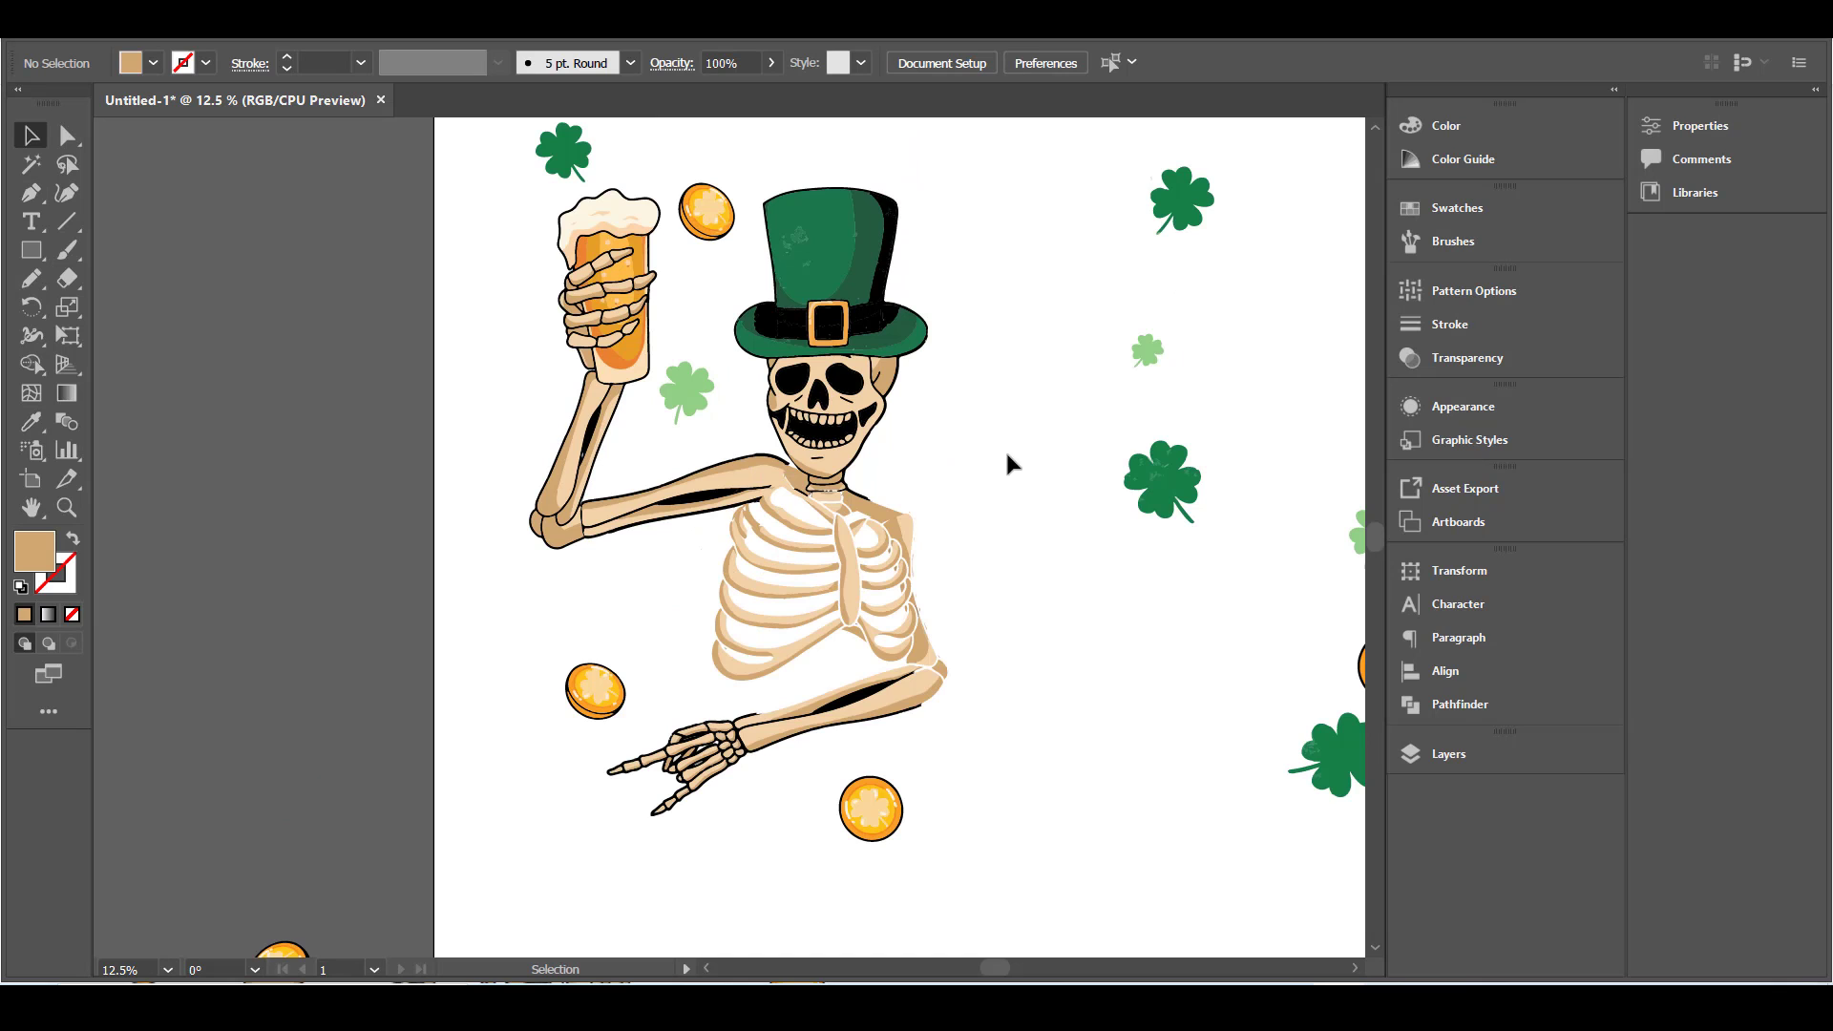
- Unite the skeleton figure's shapes, without the coins and clovers, into one merged silhouette with Pathfinder
drag(511, 652, 512, 653)
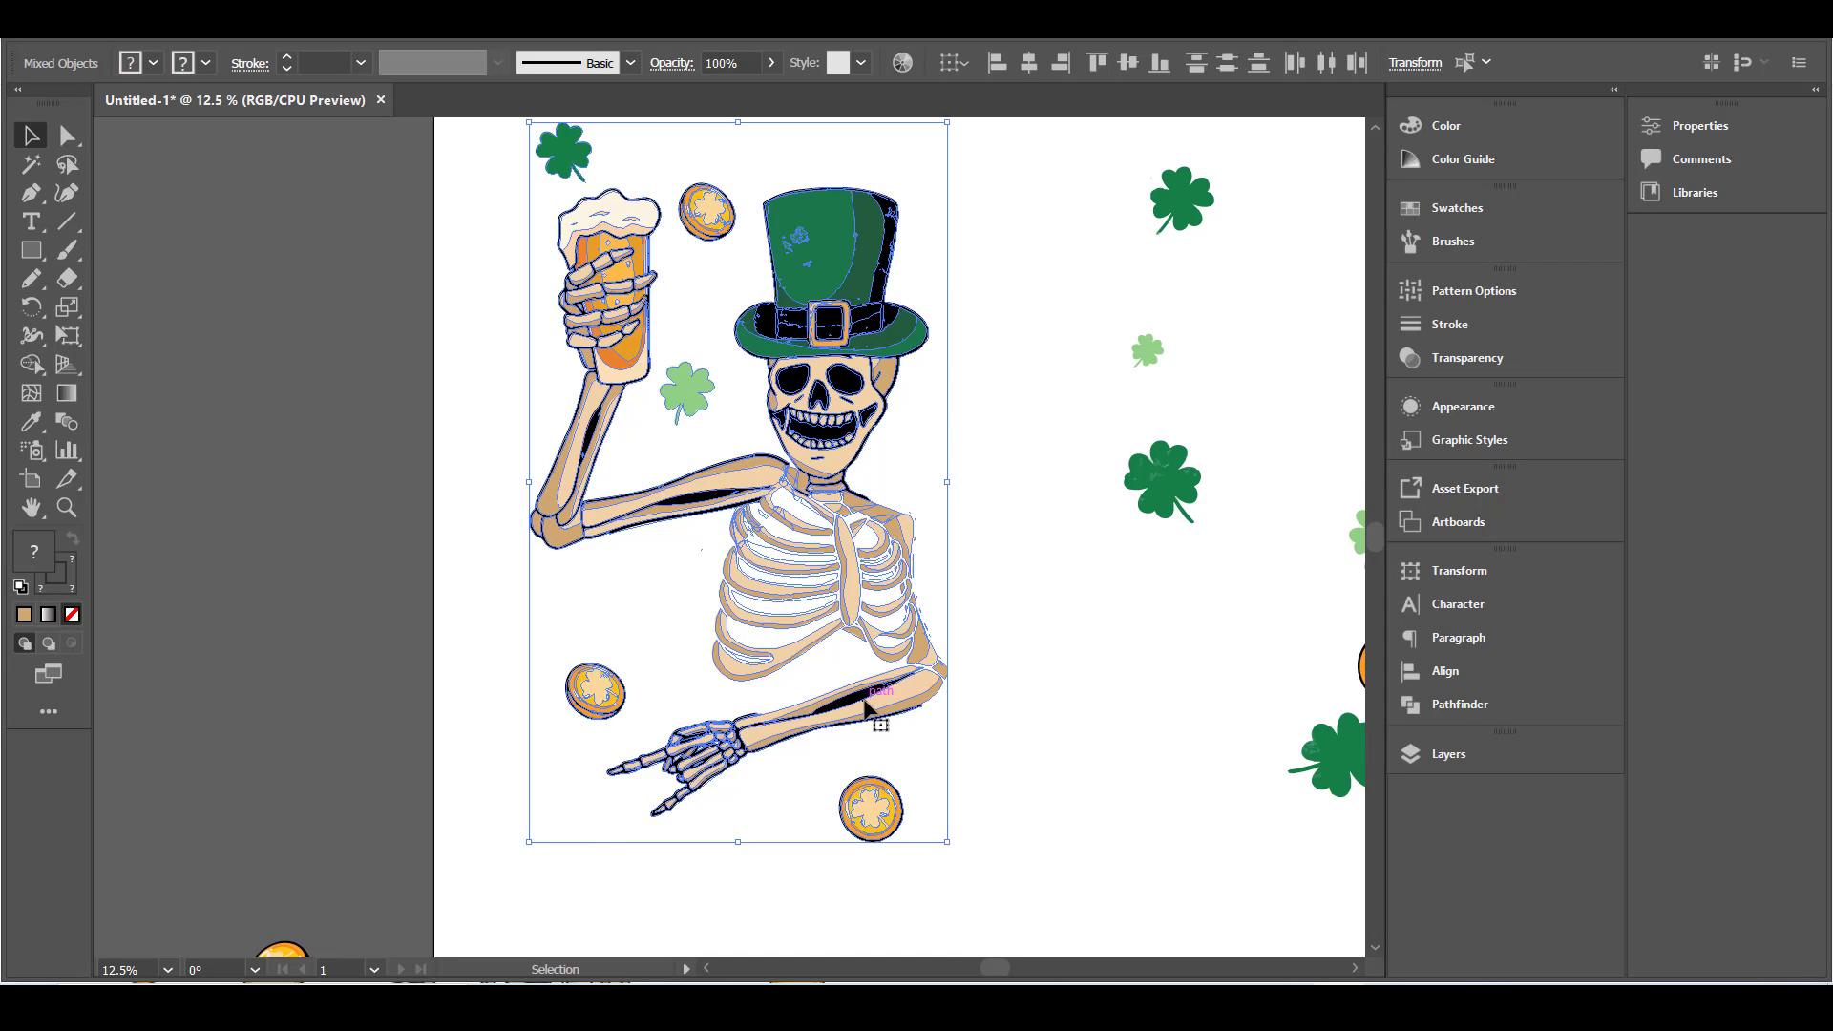
click(1102, 630)
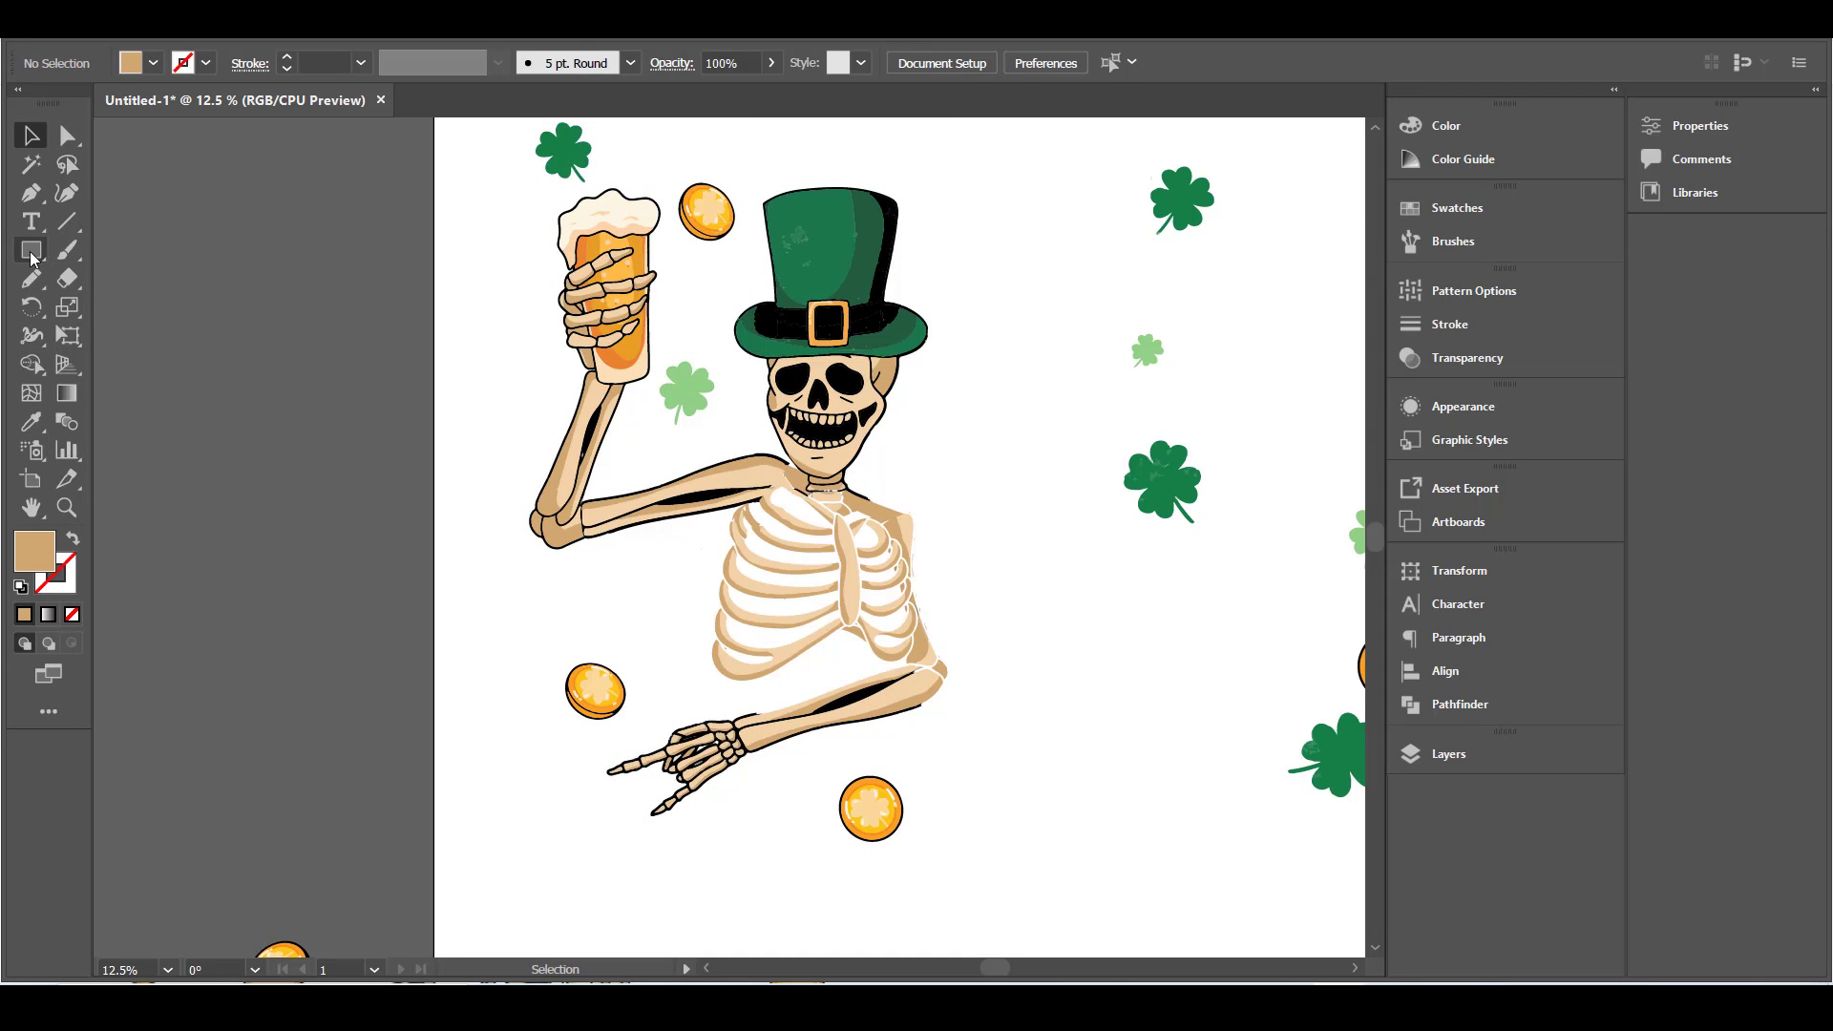
key(ctrl+minus)
click(1501, 704)
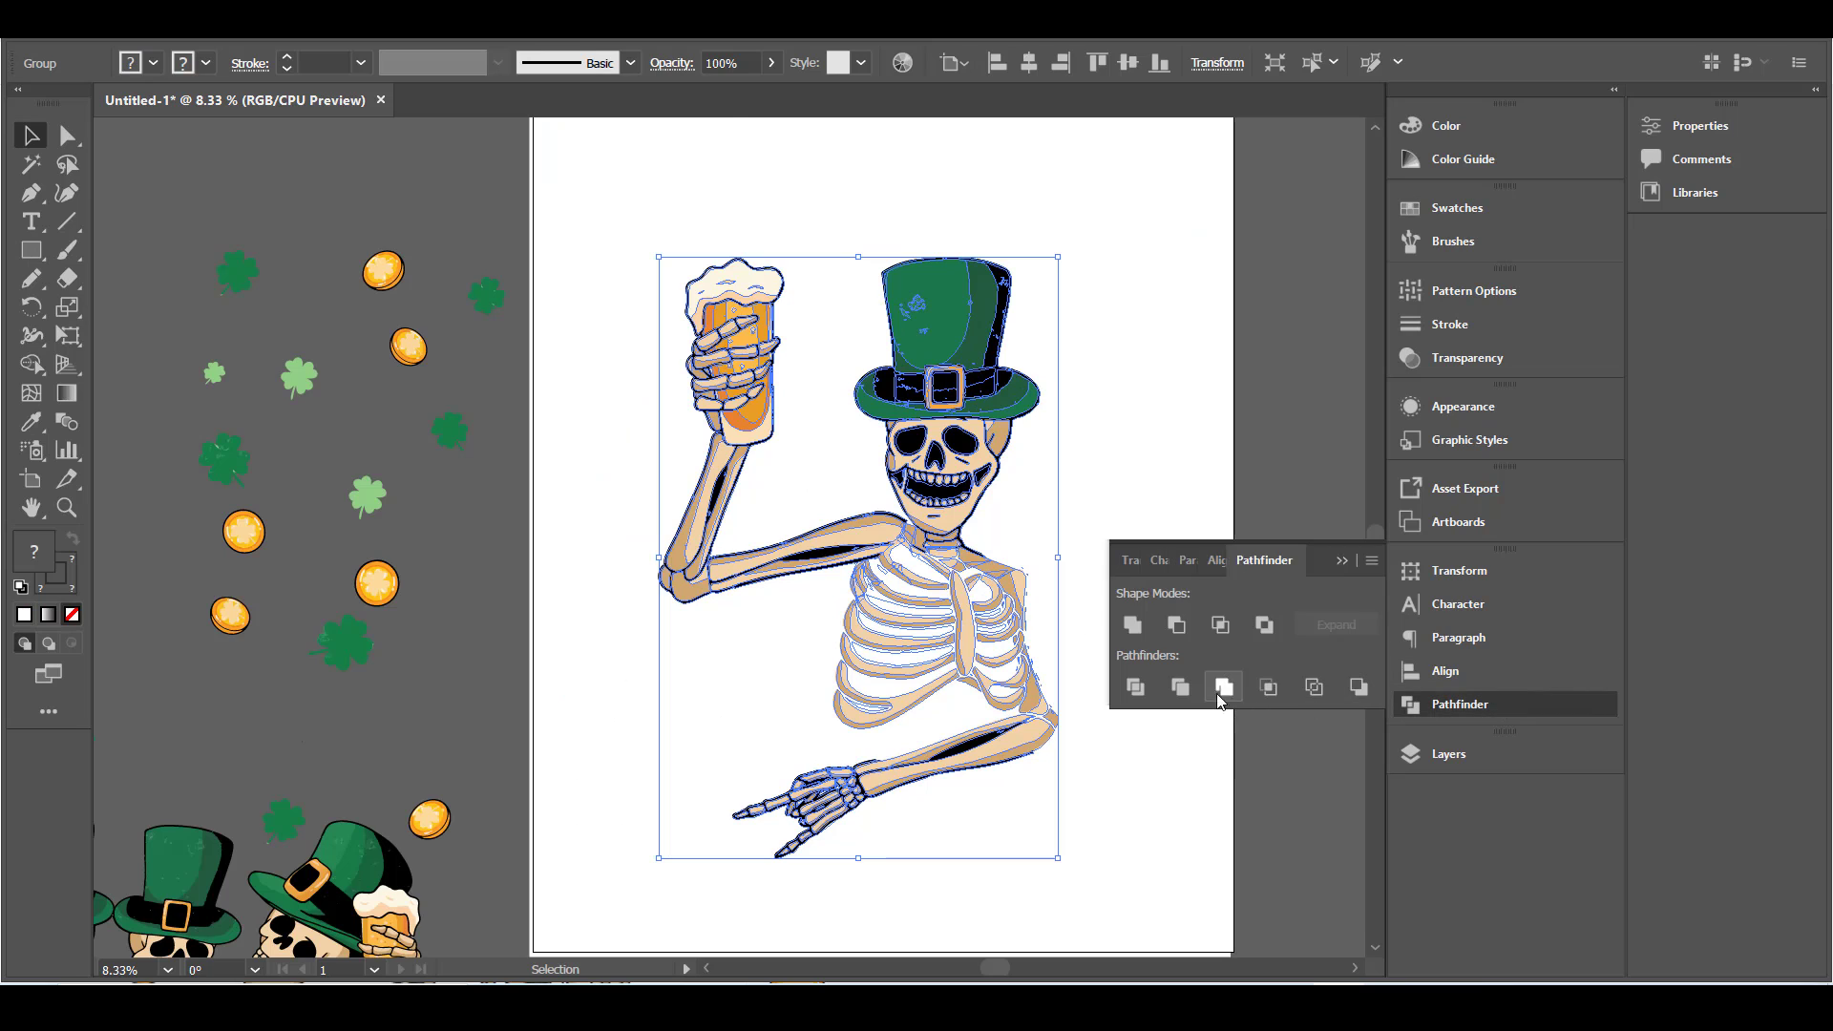
click(1123, 619)
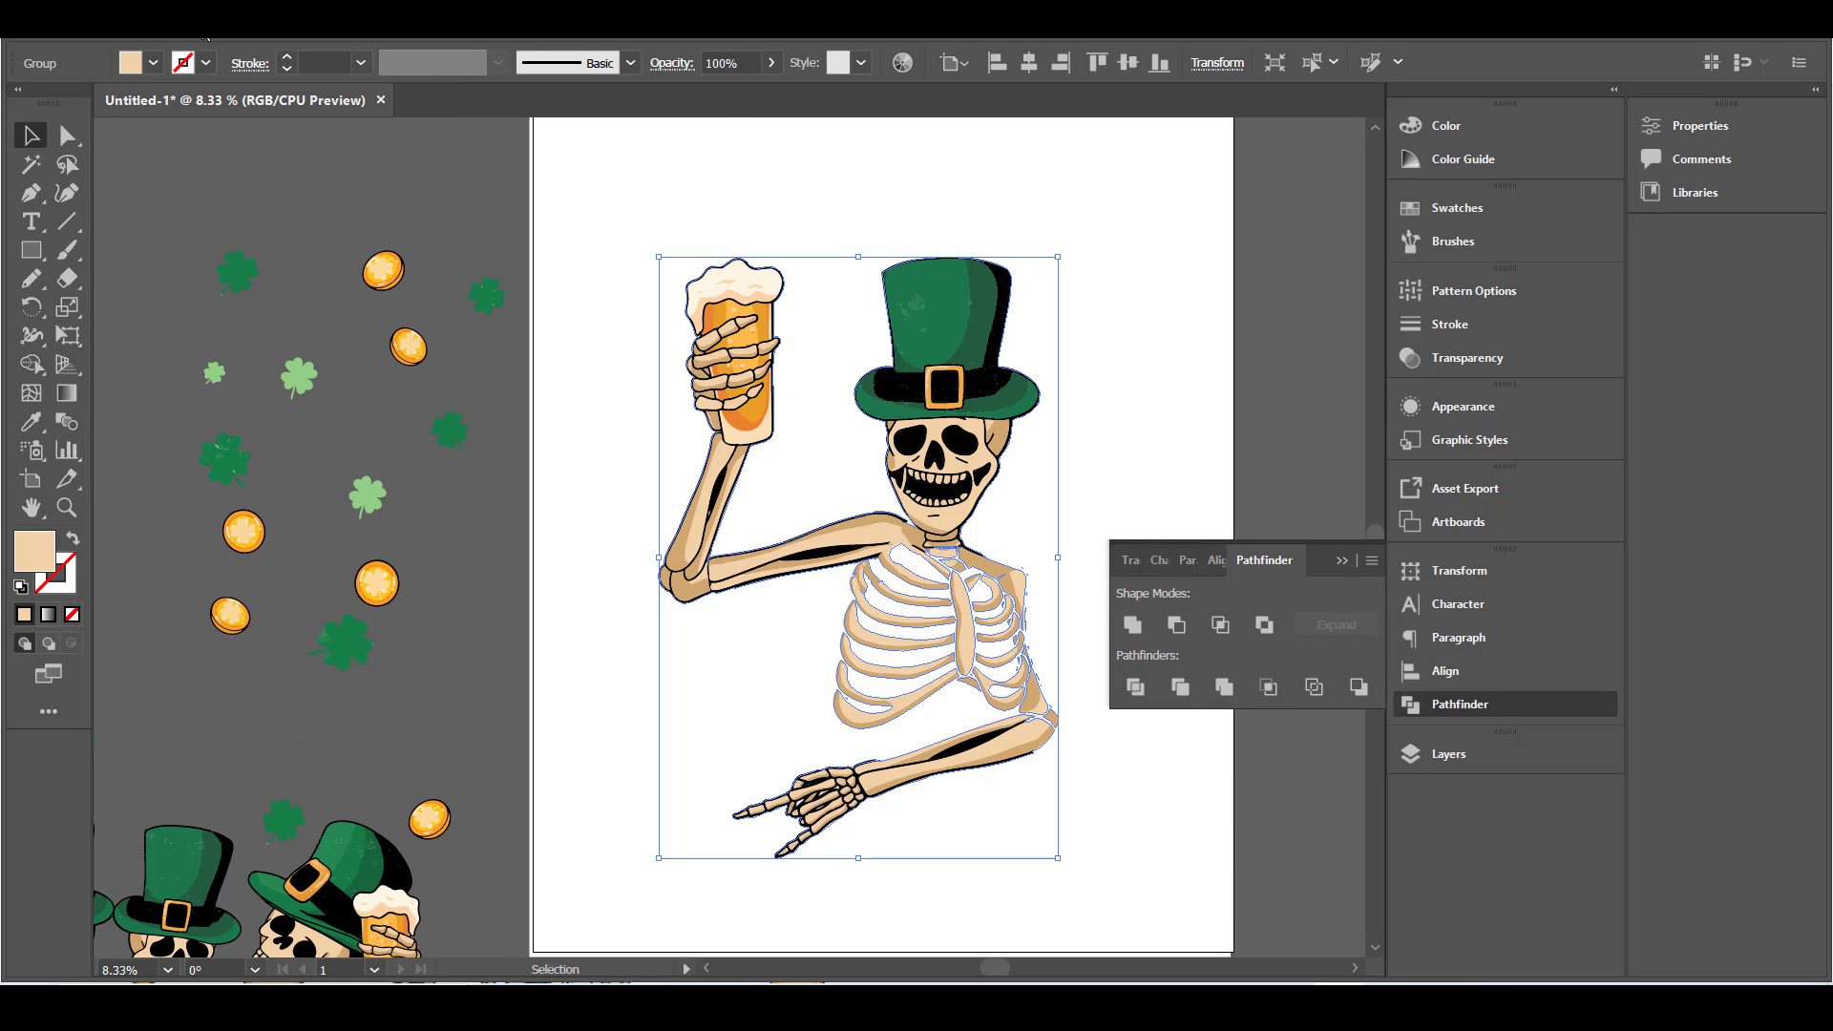
- Fill the merged silhouette with black and offset its path by 10 px with round joins
click(152, 63)
click(228, 38)
mouse_move(404, 518)
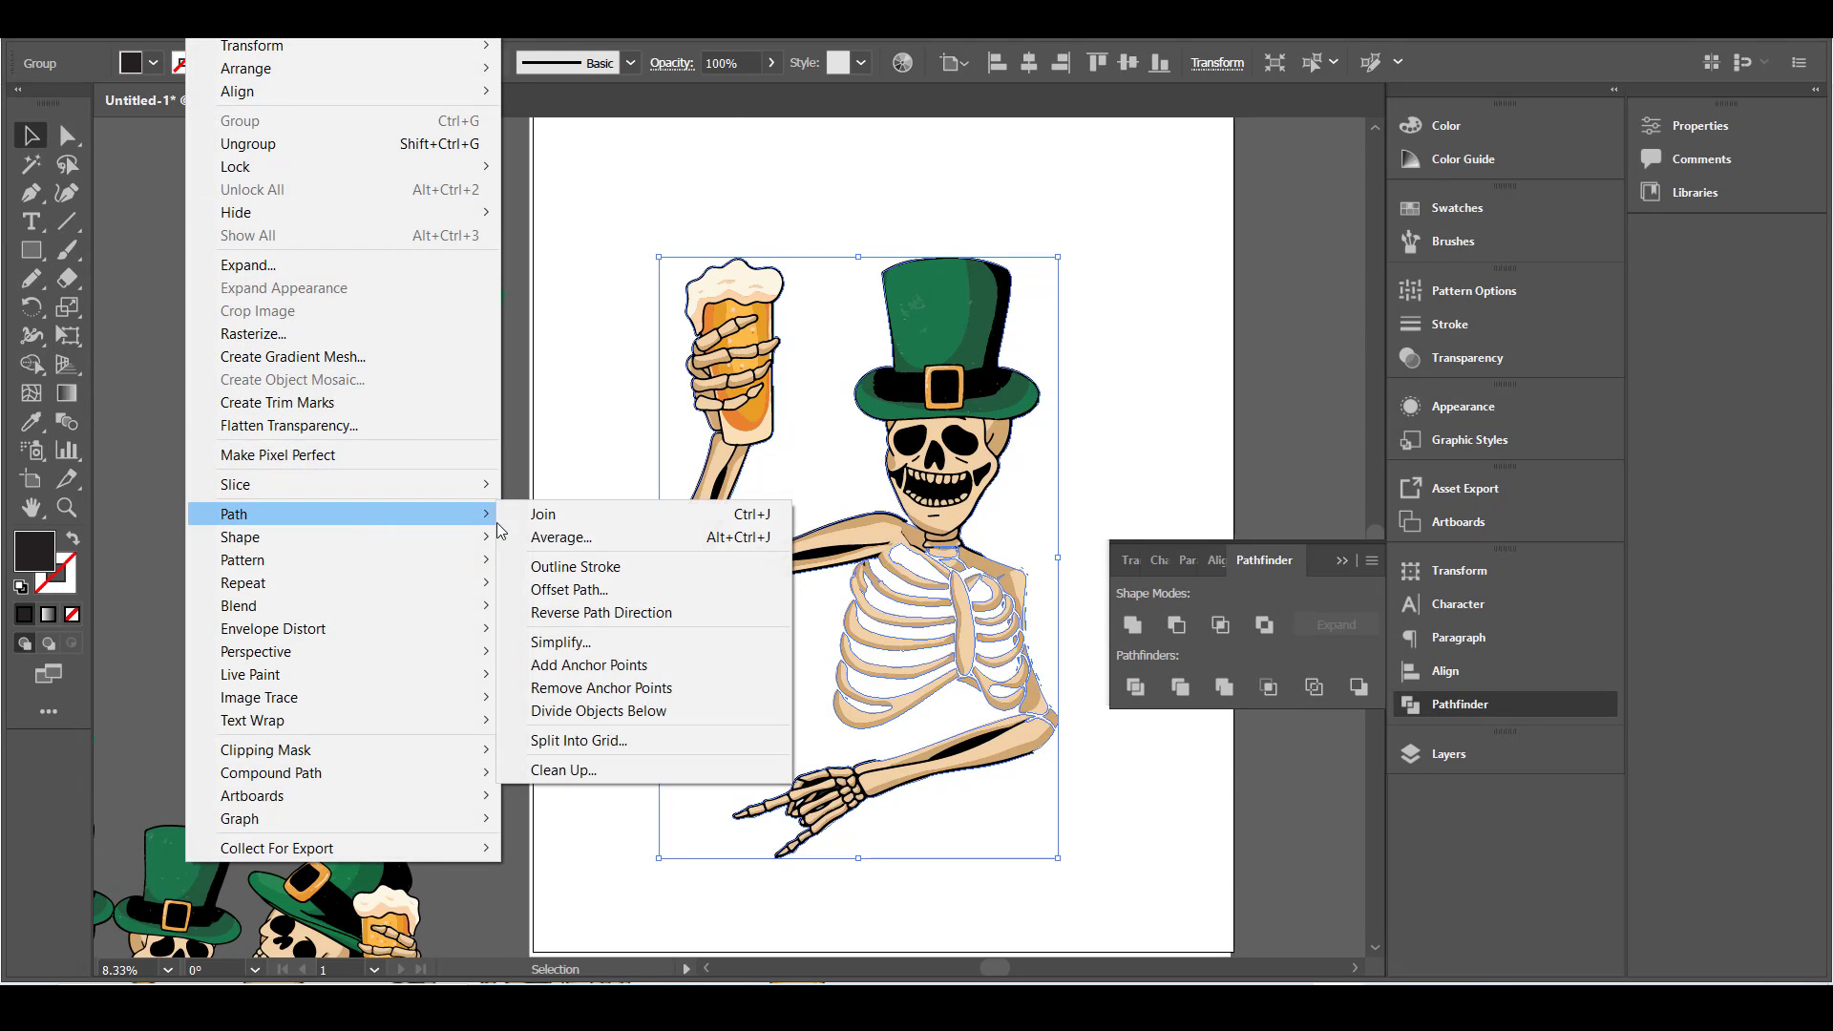
click(569, 582)
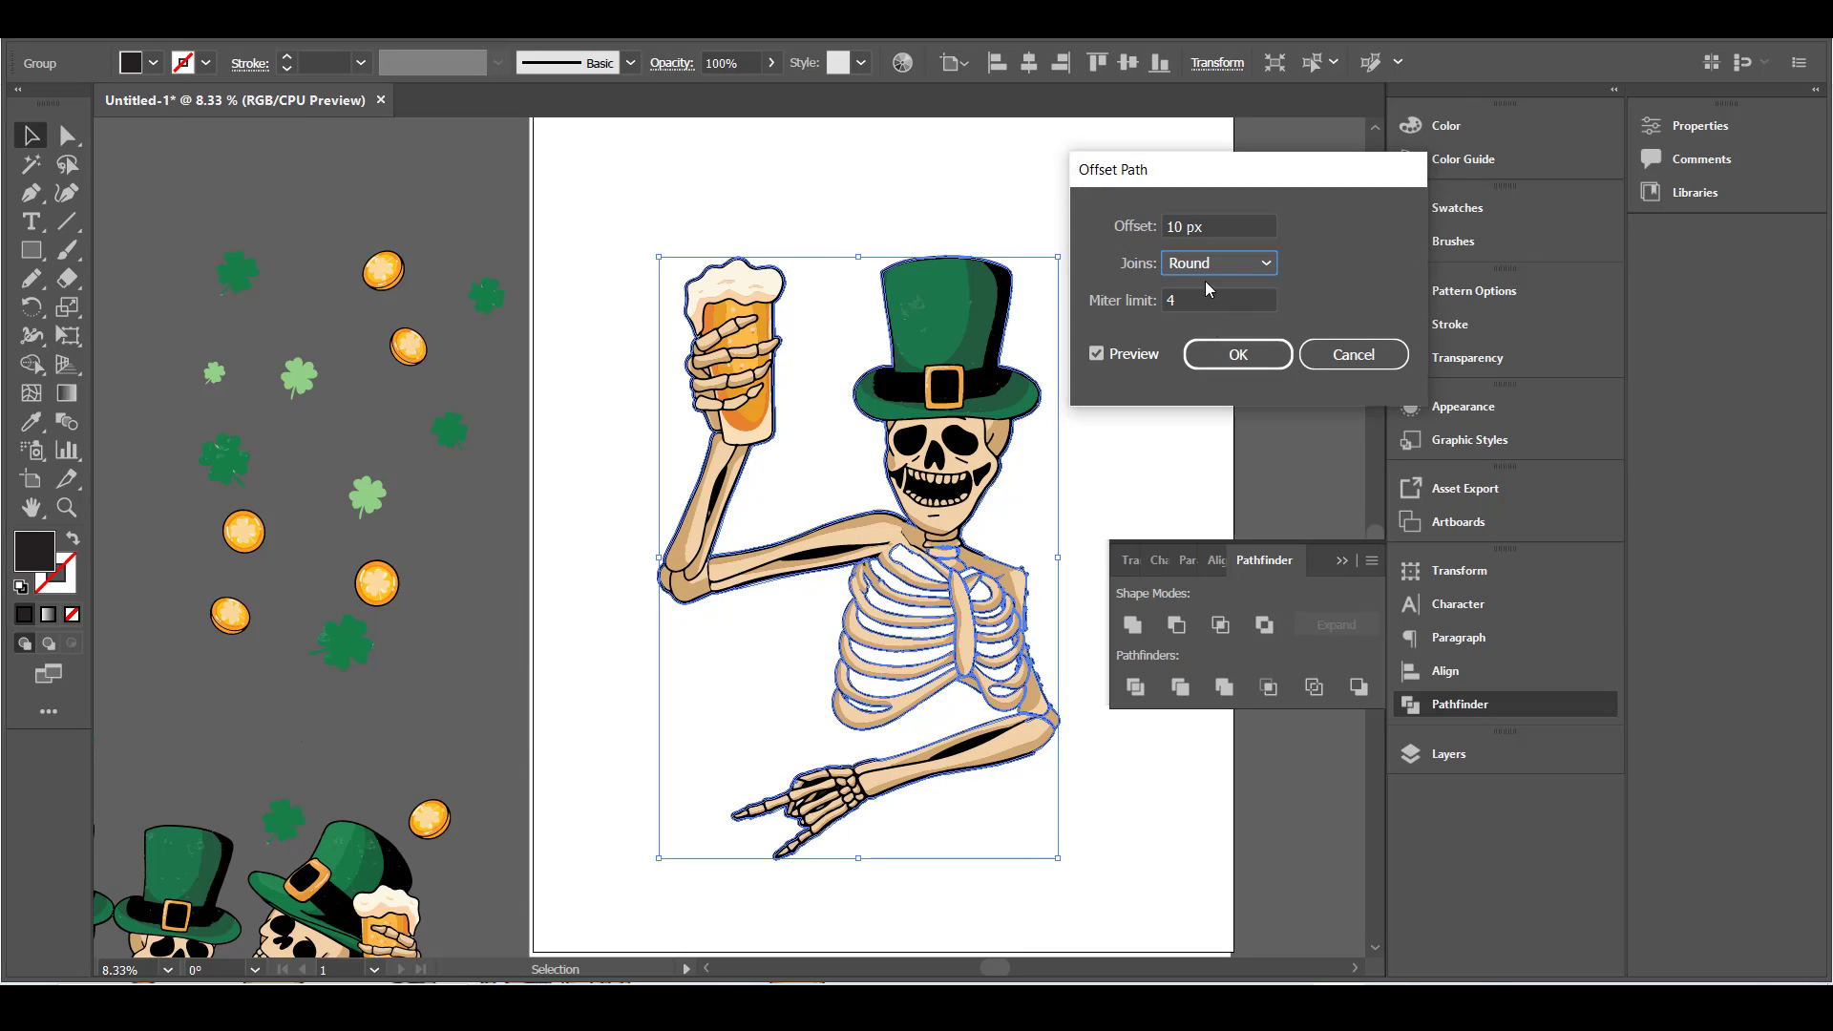
click(1229, 359)
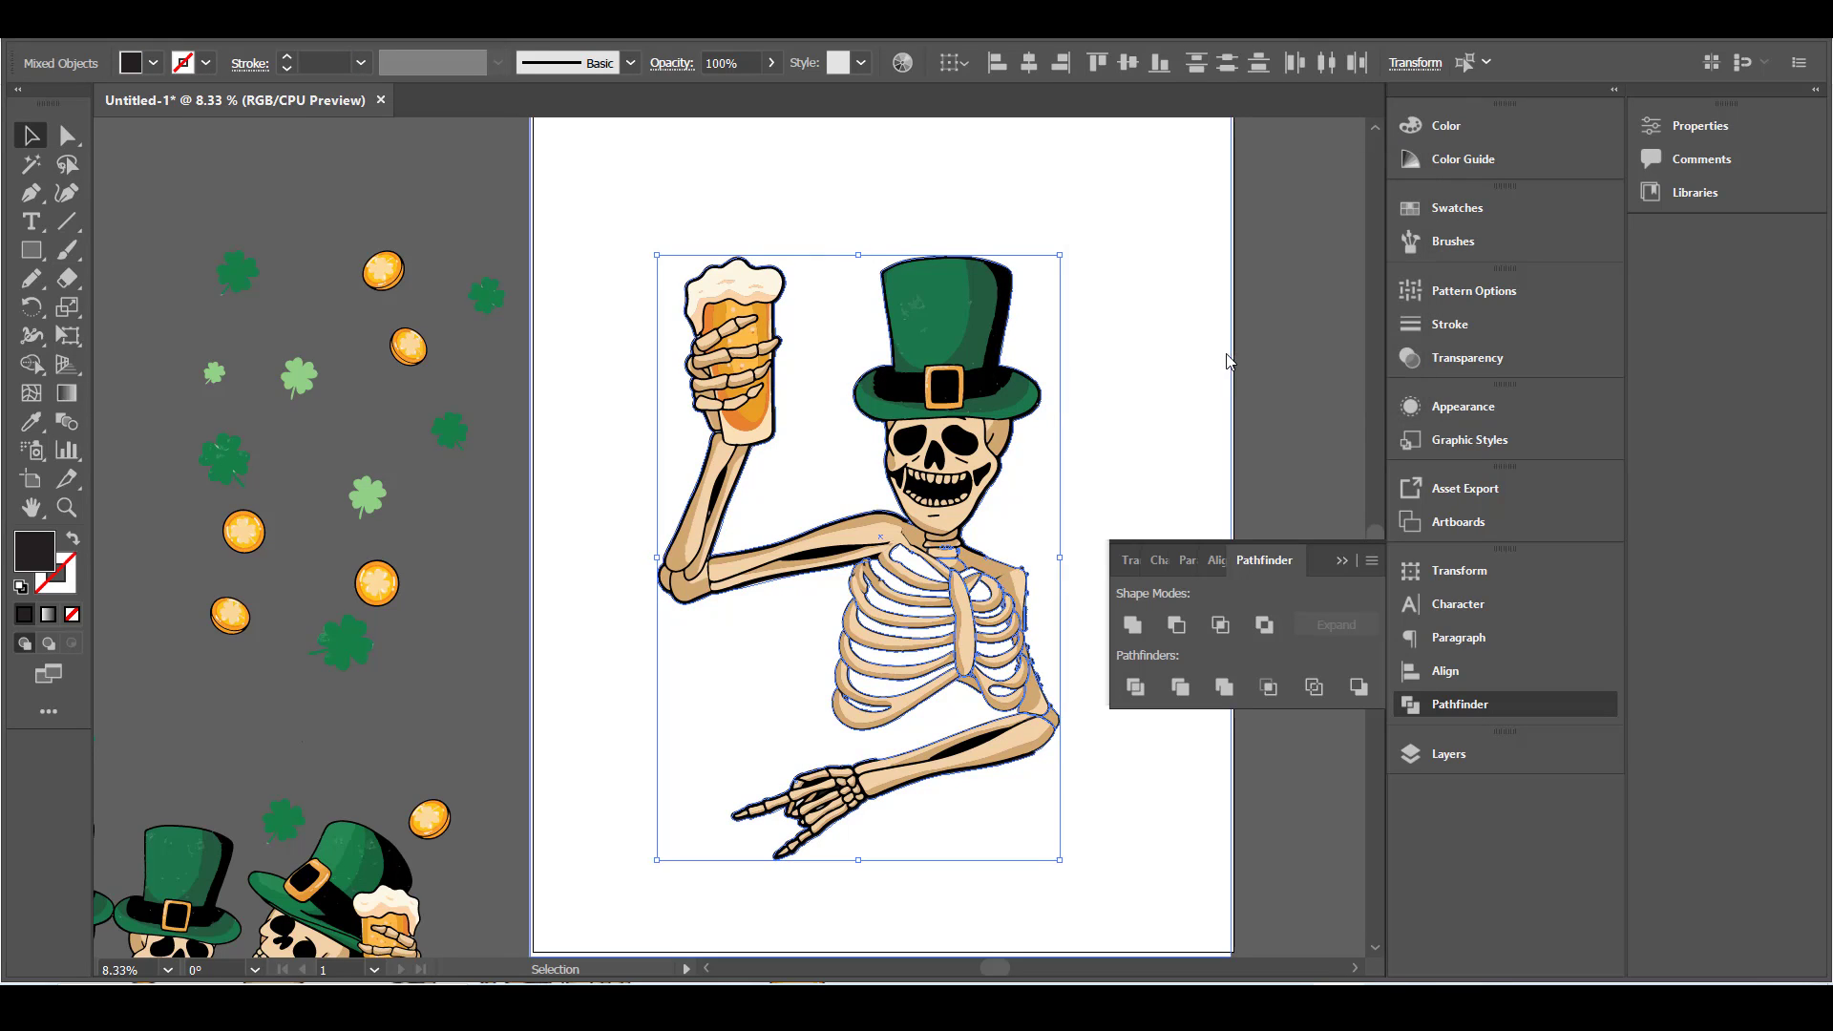
click(1353, 544)
click(1270, 621)
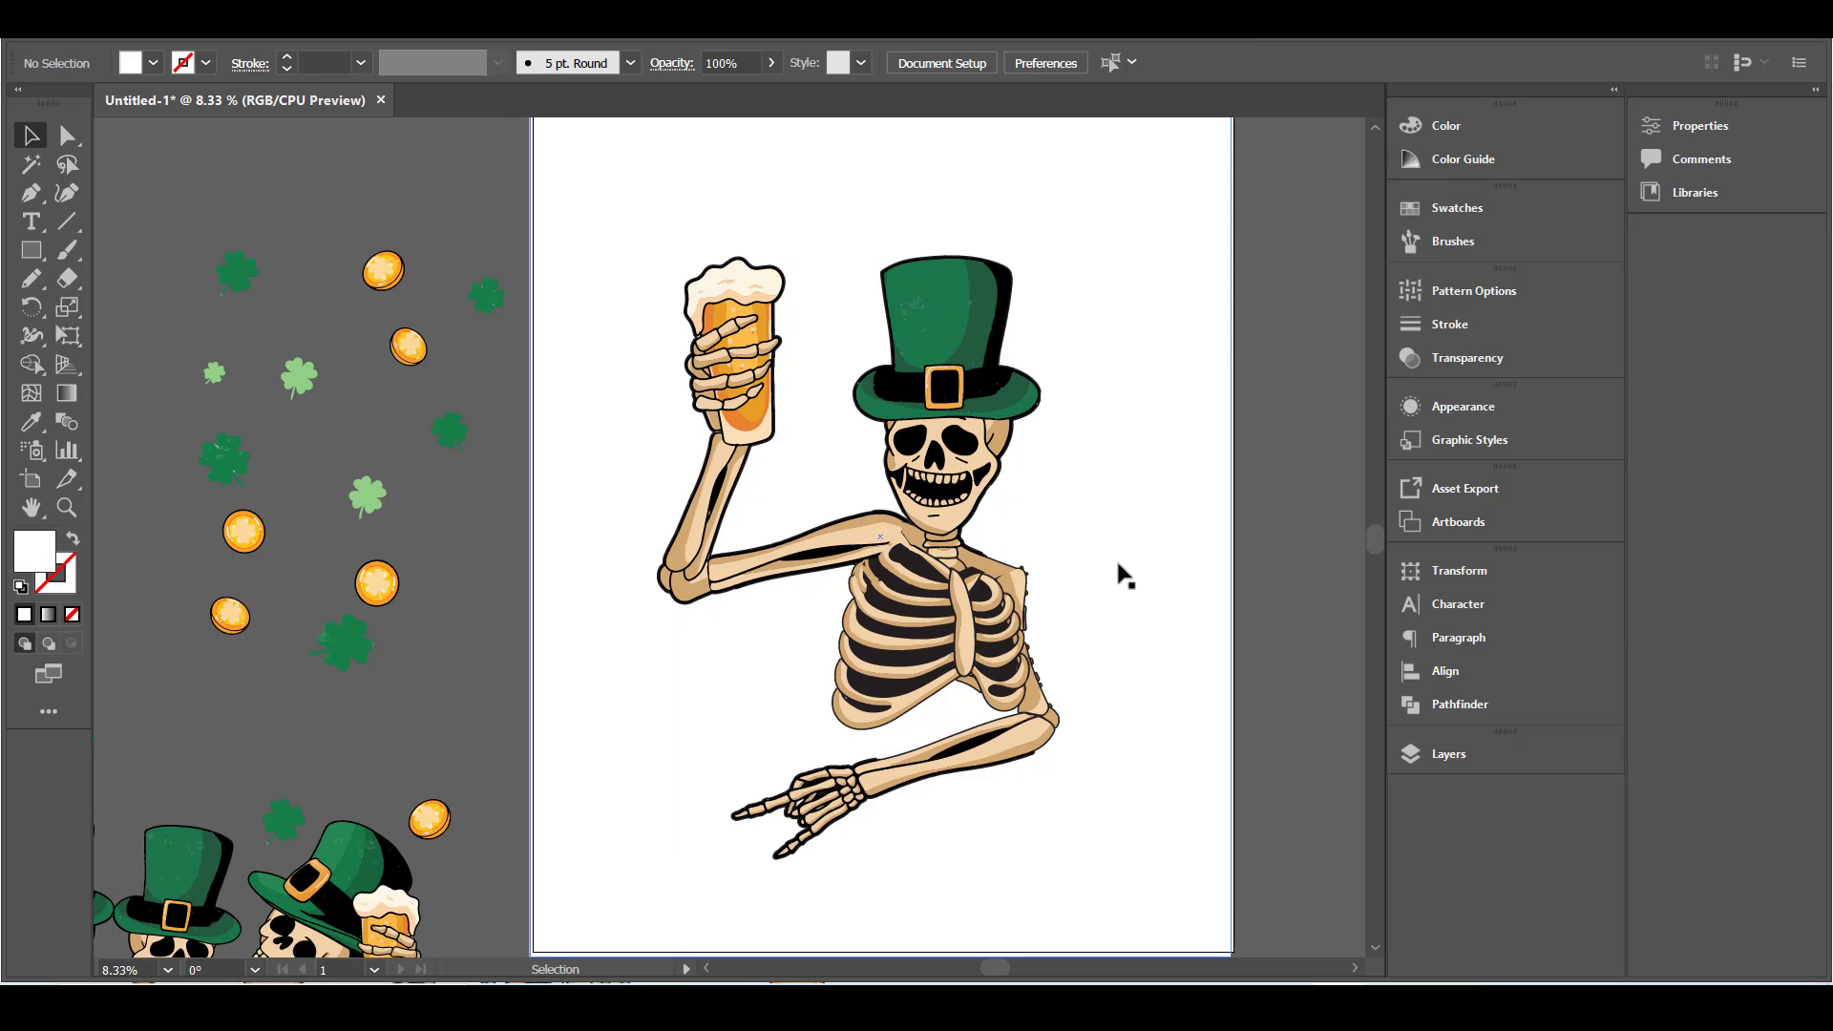
- Isolate the black backing silhouette's group for editing around the jagged shoulder
key(ctrl+equal)
scroll(1285, 503, down, 3)
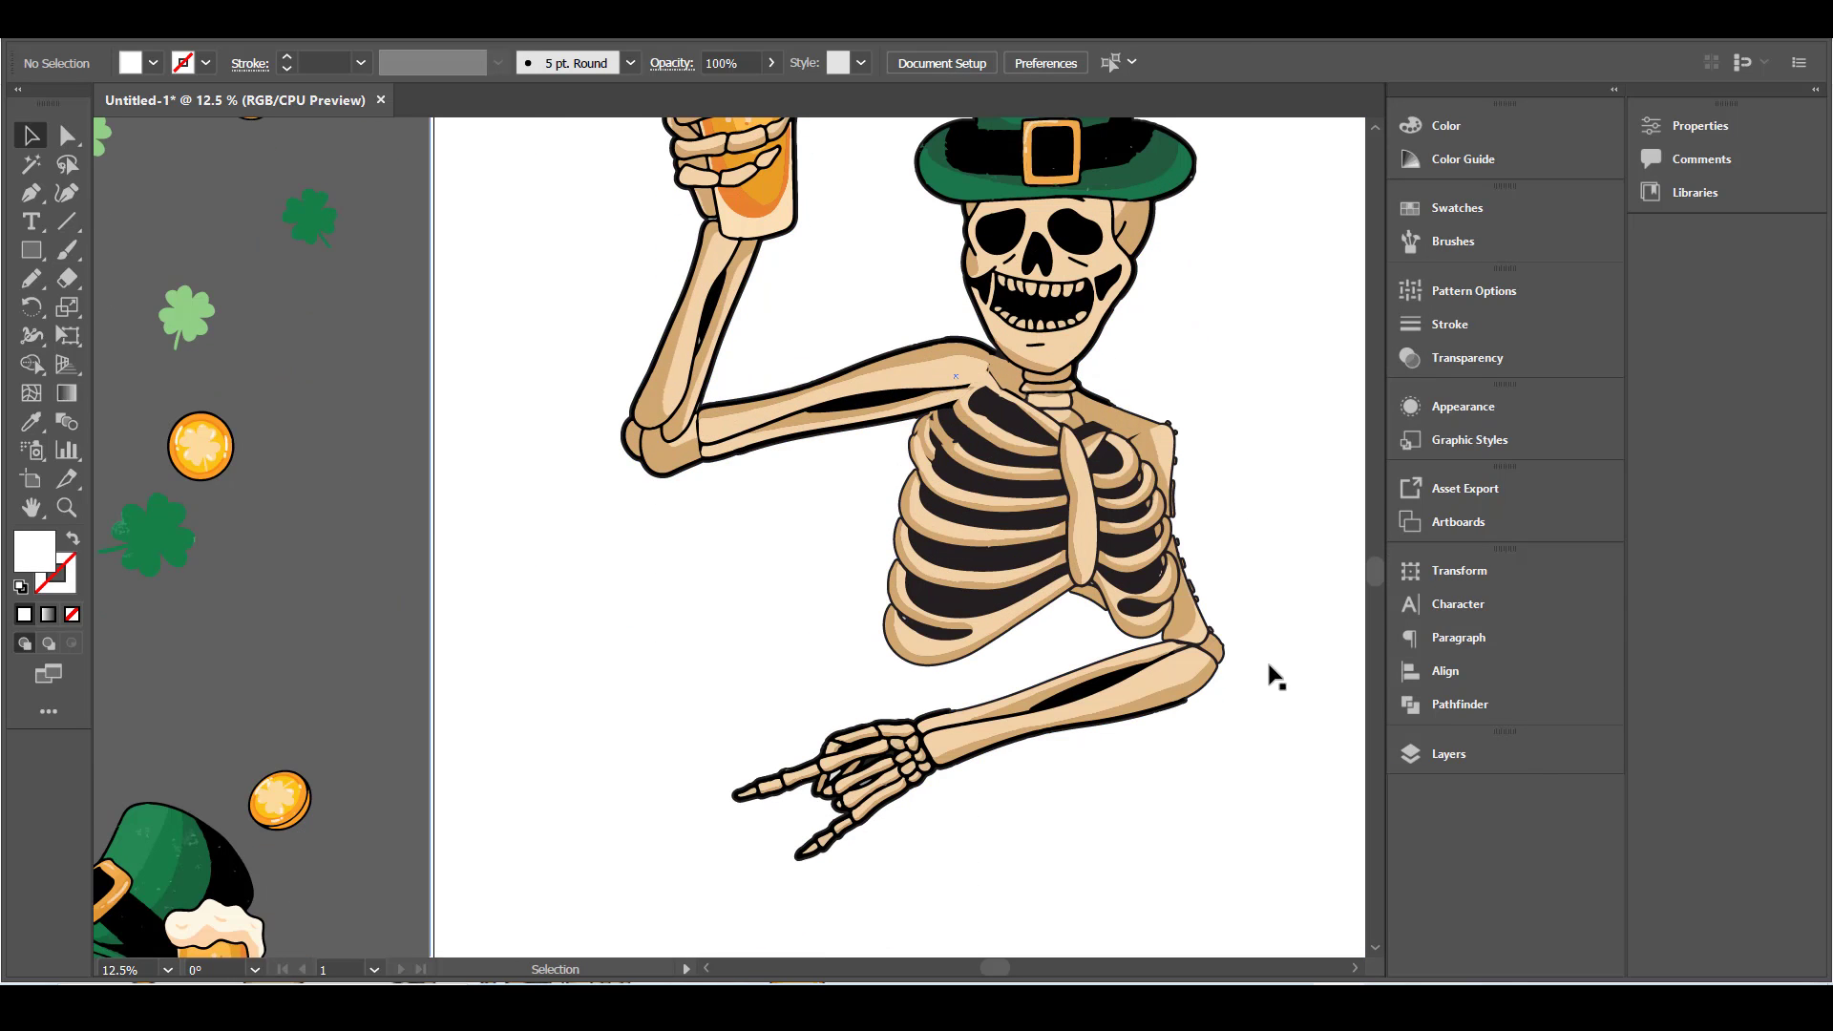
double_click(1072, 420)
click(66, 278)
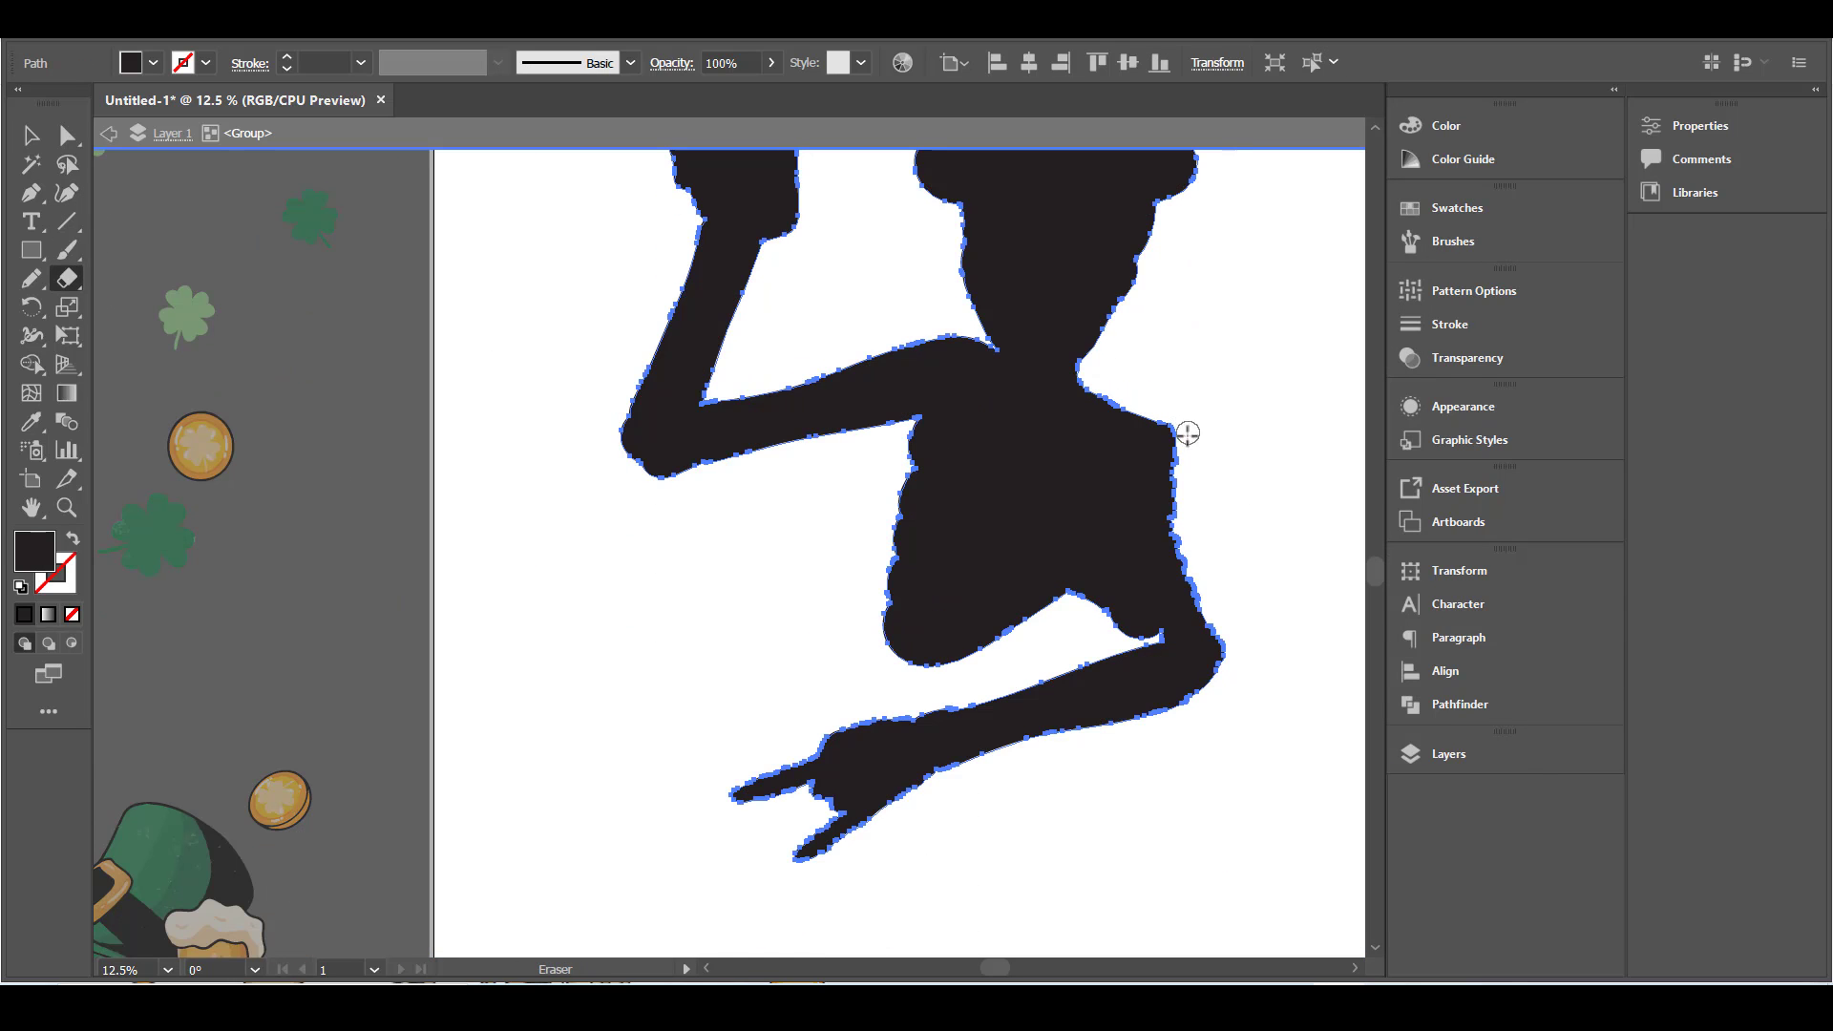
key(v)
click(1275, 494)
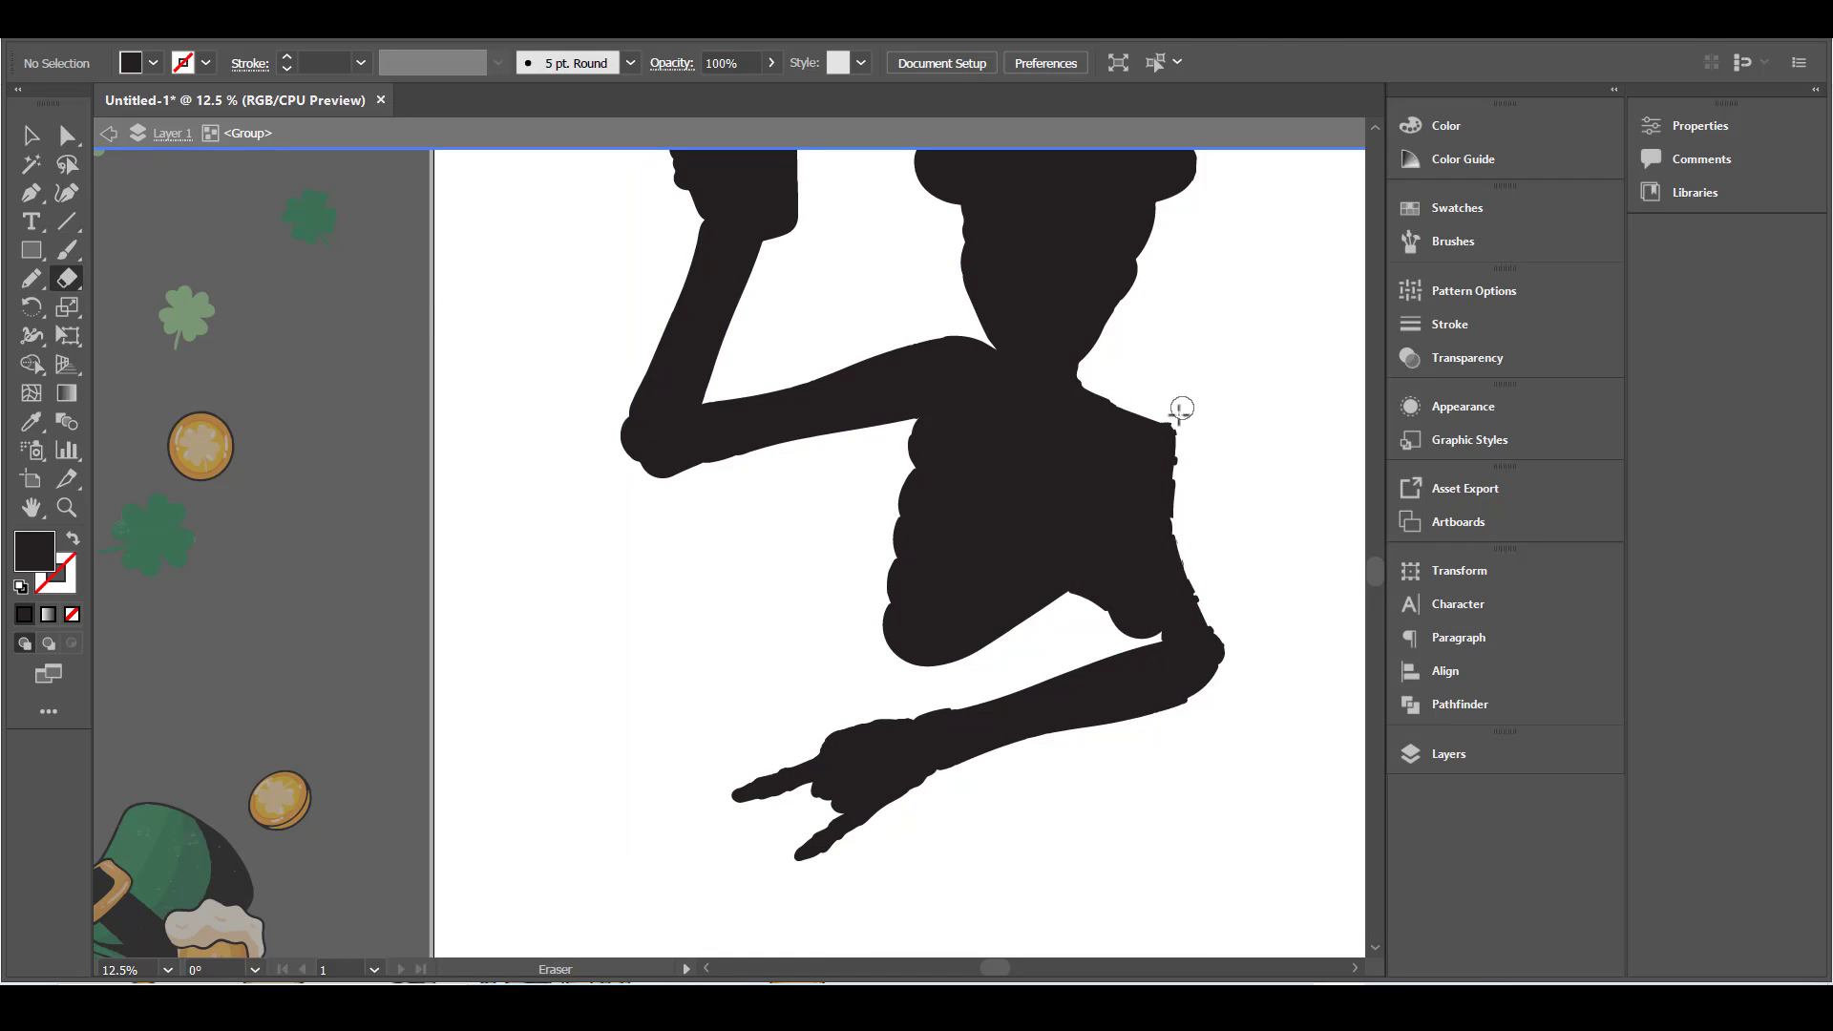
- Draw a black Pen shape over the jagged shoulder and upper arm edge and unite it with the silhouette
click(1174, 432)
key(ctrl+plus)
drag(729, 537, 732, 565)
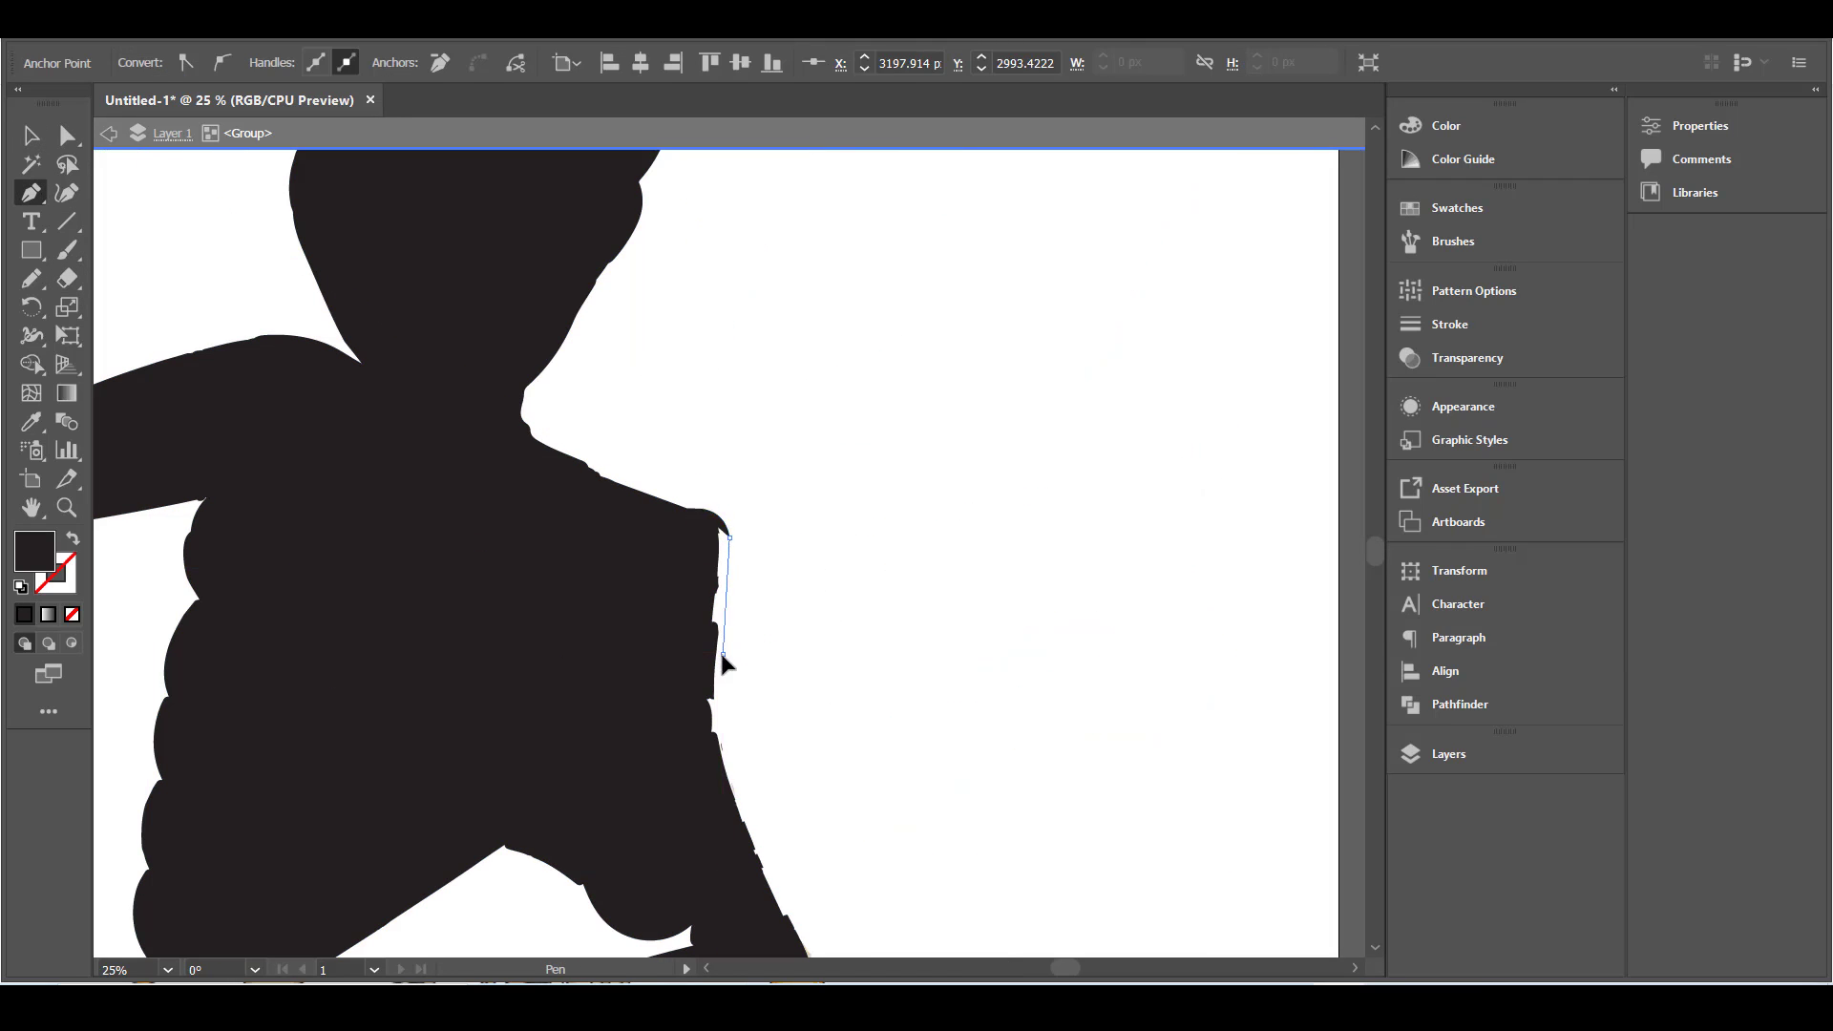
scroll(725, 659, down, 2)
click(799, 857)
click(700, 391)
key(v)
key(ctrl+minus)
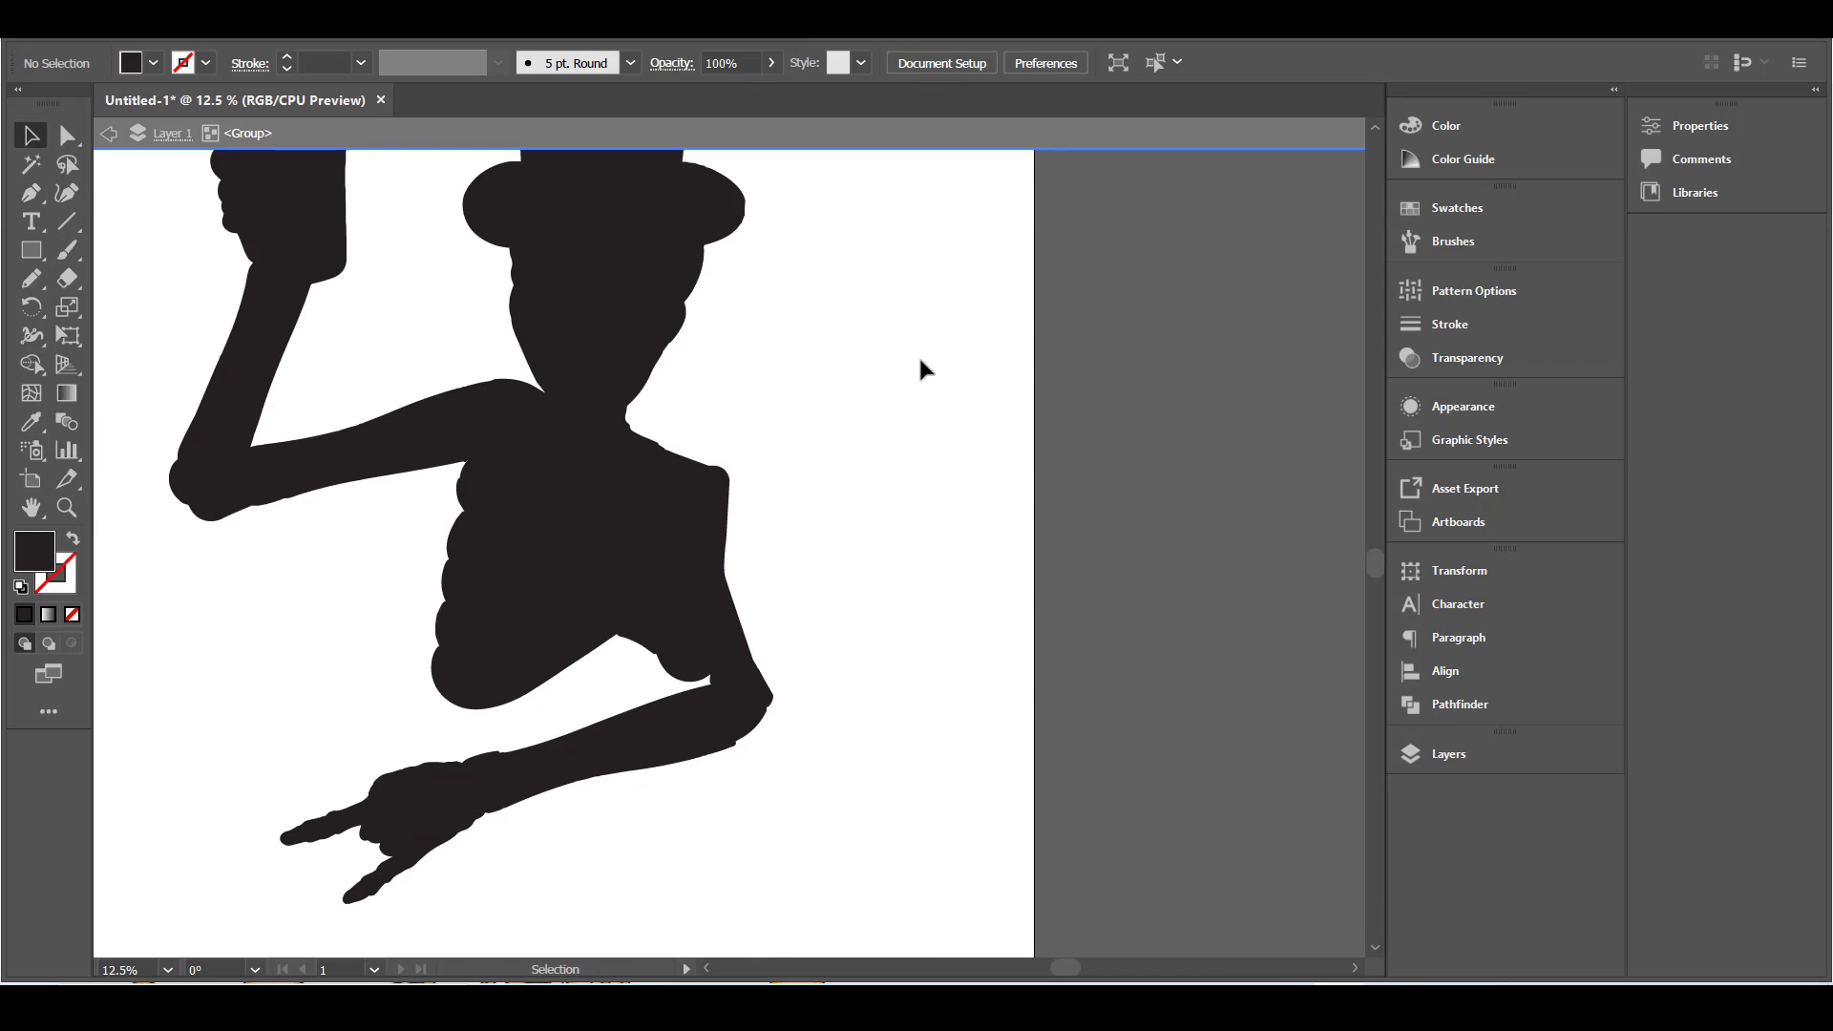
click(726, 735)
shift+click(649, 585)
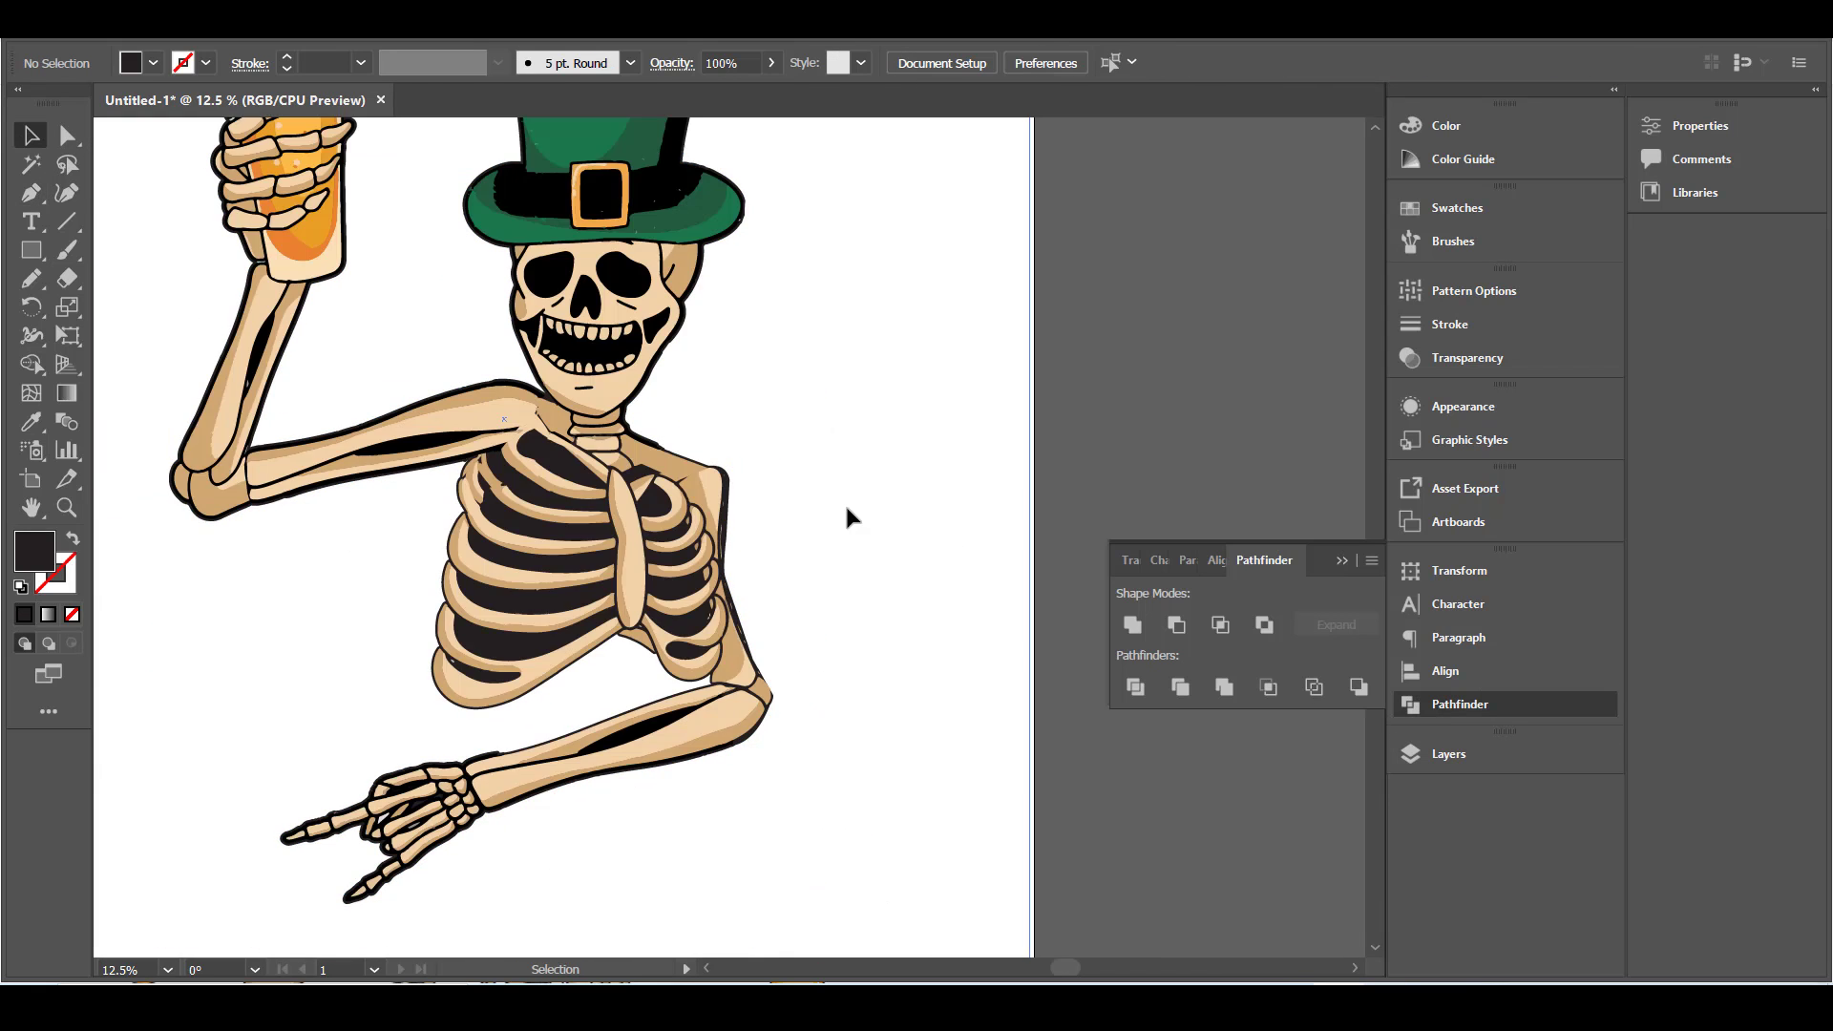
- Draw a Pen patch that evens out the black outline along the lowered arm's shoulder
scroll(854, 516, up, 3)
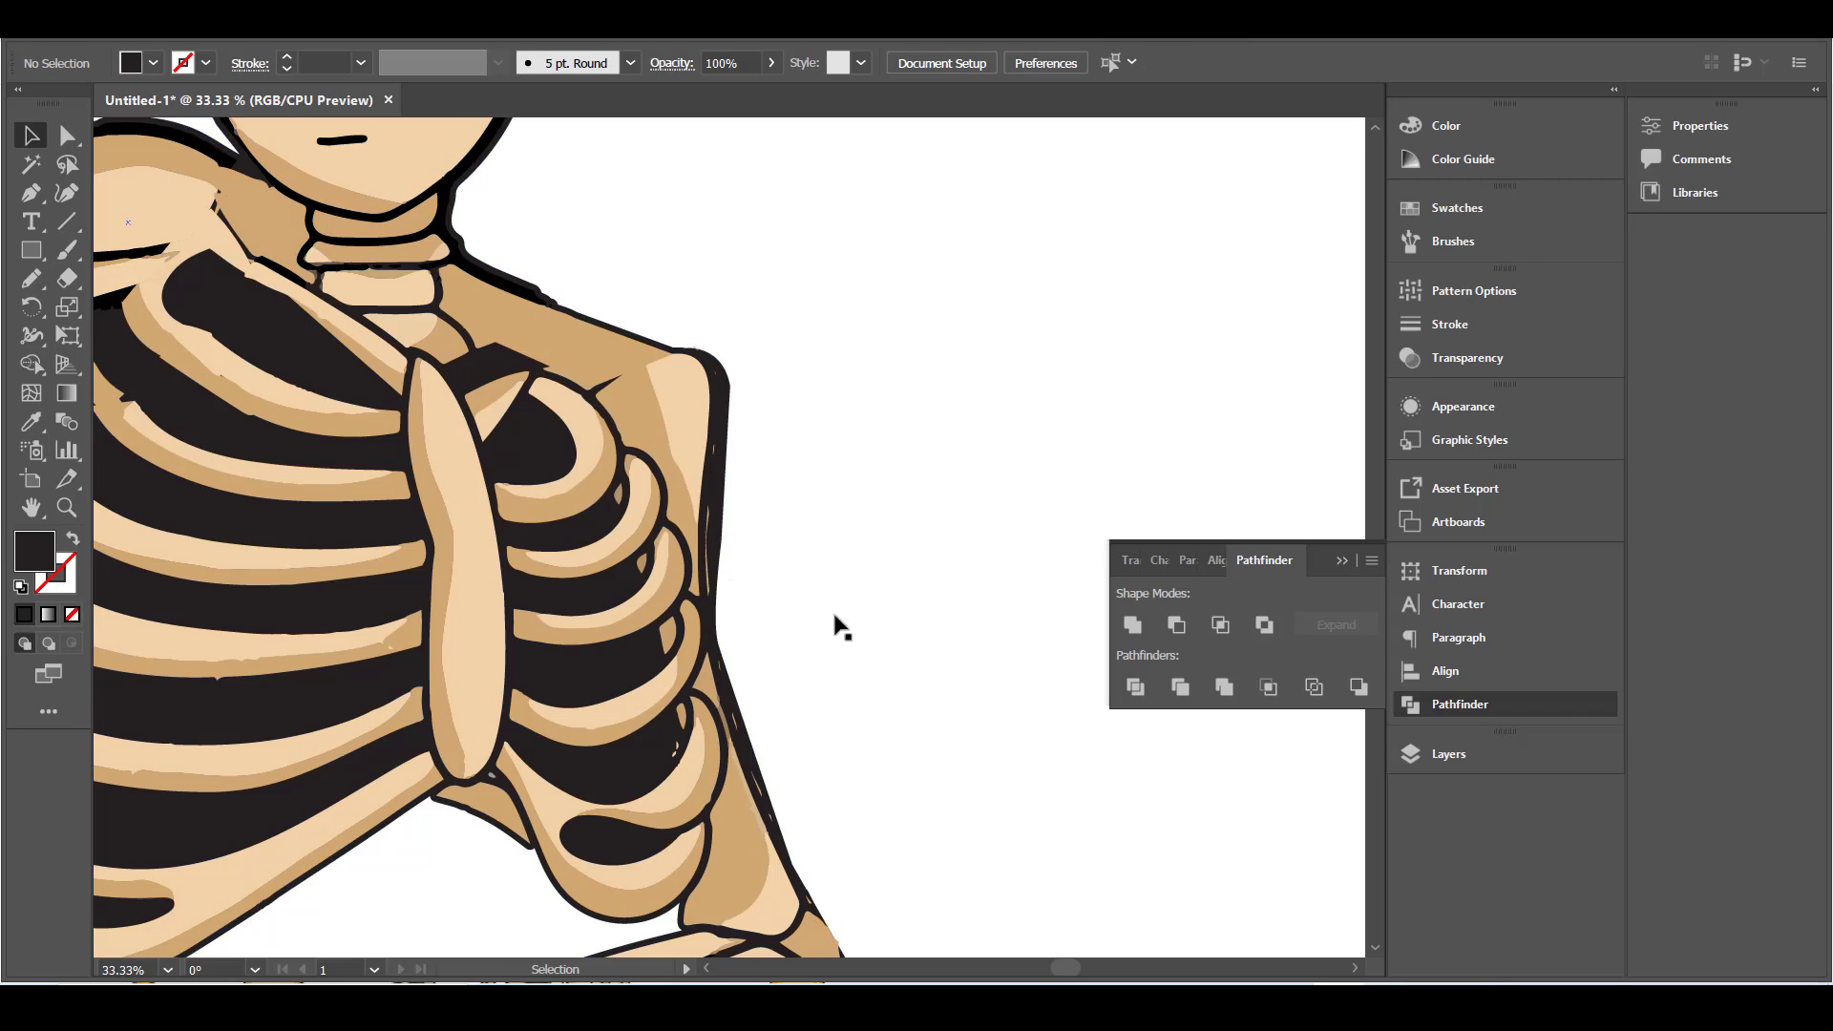
scroll(711, 594, down, 2)
key(p)
click(716, 271)
click(707, 324)
click(704, 452)
key(p)
click(714, 492)
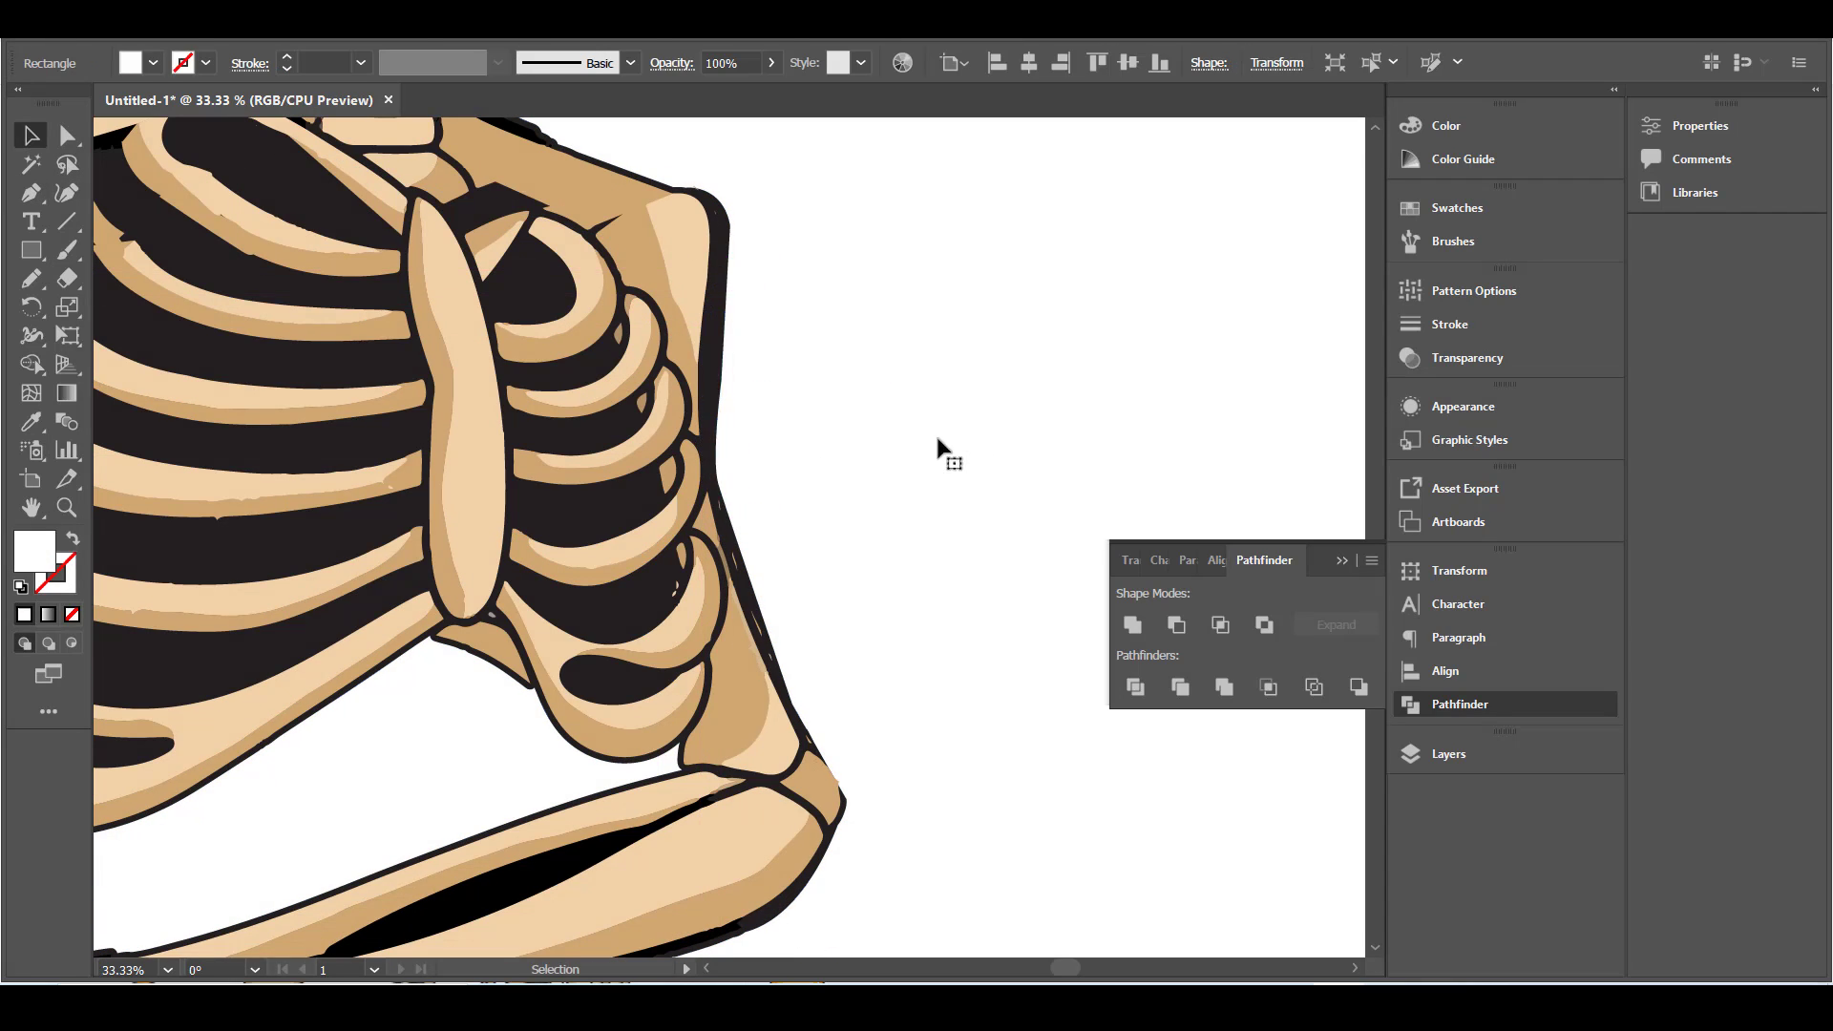
- Patch the broken black outline along the lowered upper arm down to the elbow with Pen shapes
click(731, 570)
click(769, 655)
ctrl+click(895, 483)
click(718, 485)
key(p)
scroll(725, 535, down, 2)
click(819, 554)
scroll(819, 573, up, 3)
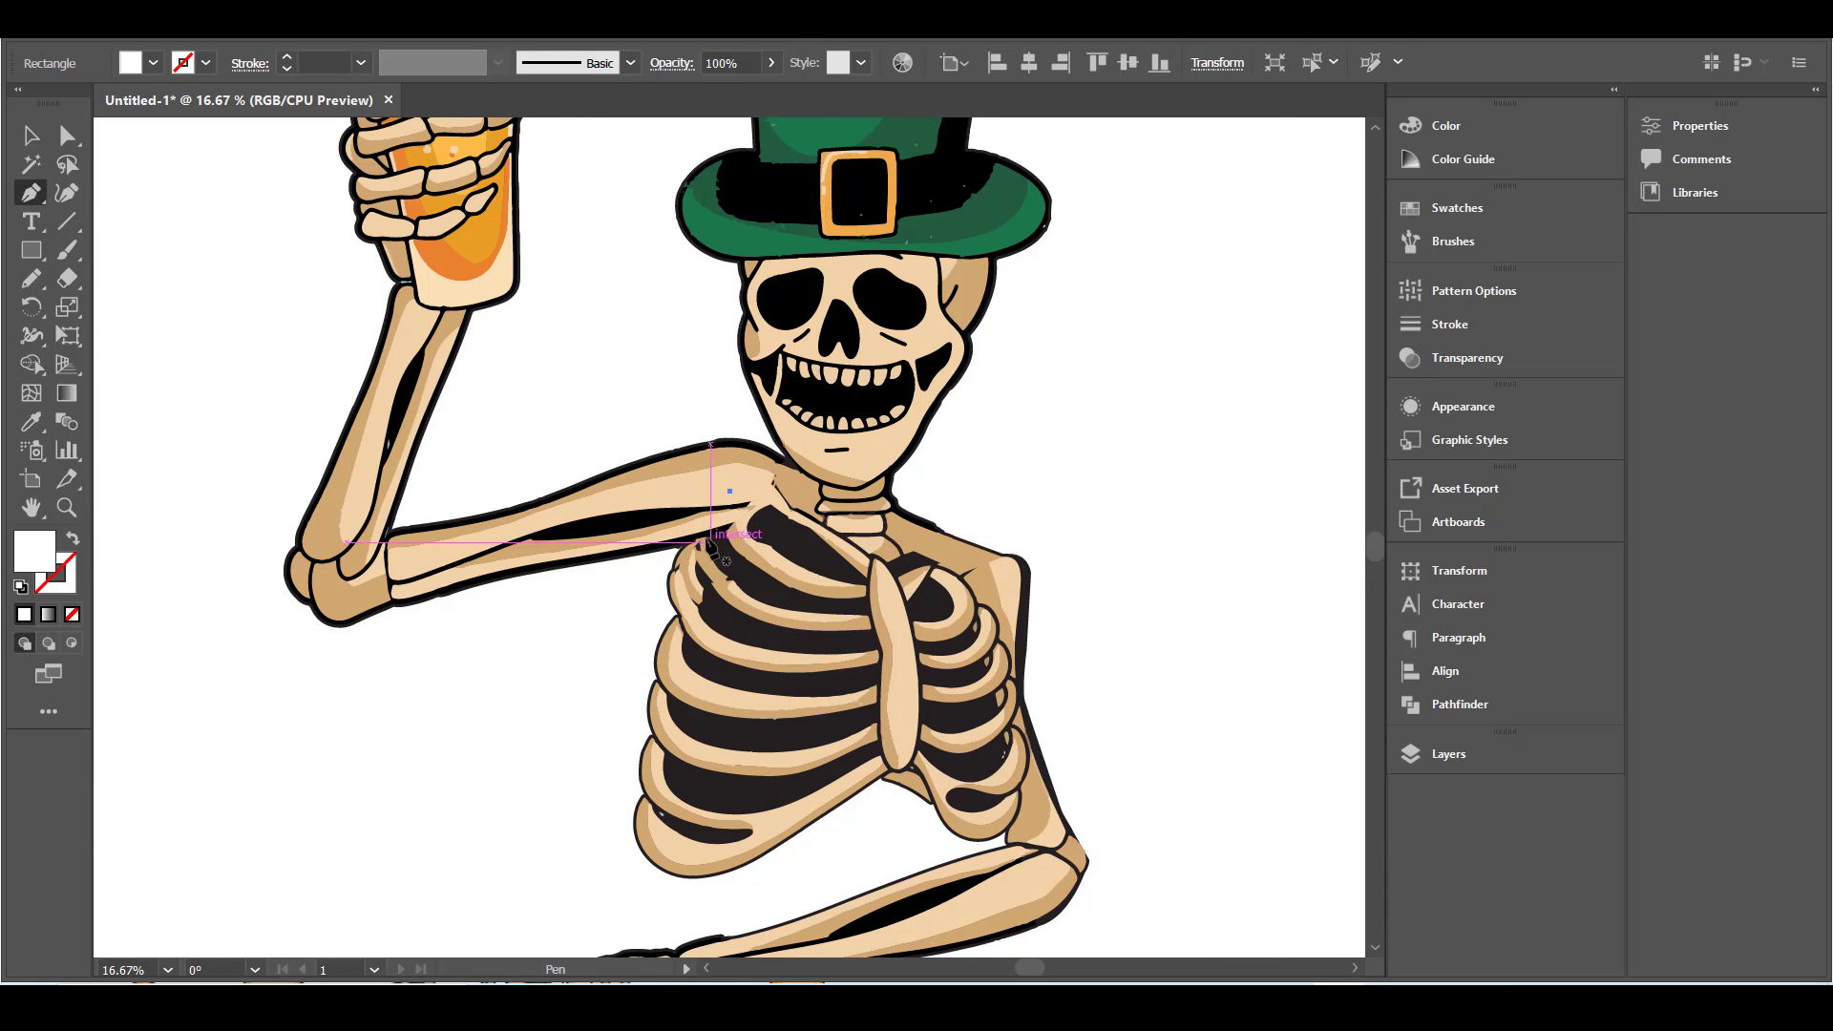
- Fill the gap between the raised arm and the upper ribs with the dark colour sampled from the rib cage
click(754, 601)
scroll(702, 564, up, 4)
click(696, 416)
key(i)
click(764, 496)
key(v)
click(133, 323)
- Draw a curved Pen shape along the upper rib below the armpit and fill it with a colour sampled from the arm
key(p)
click(673, 425)
click(786, 657)
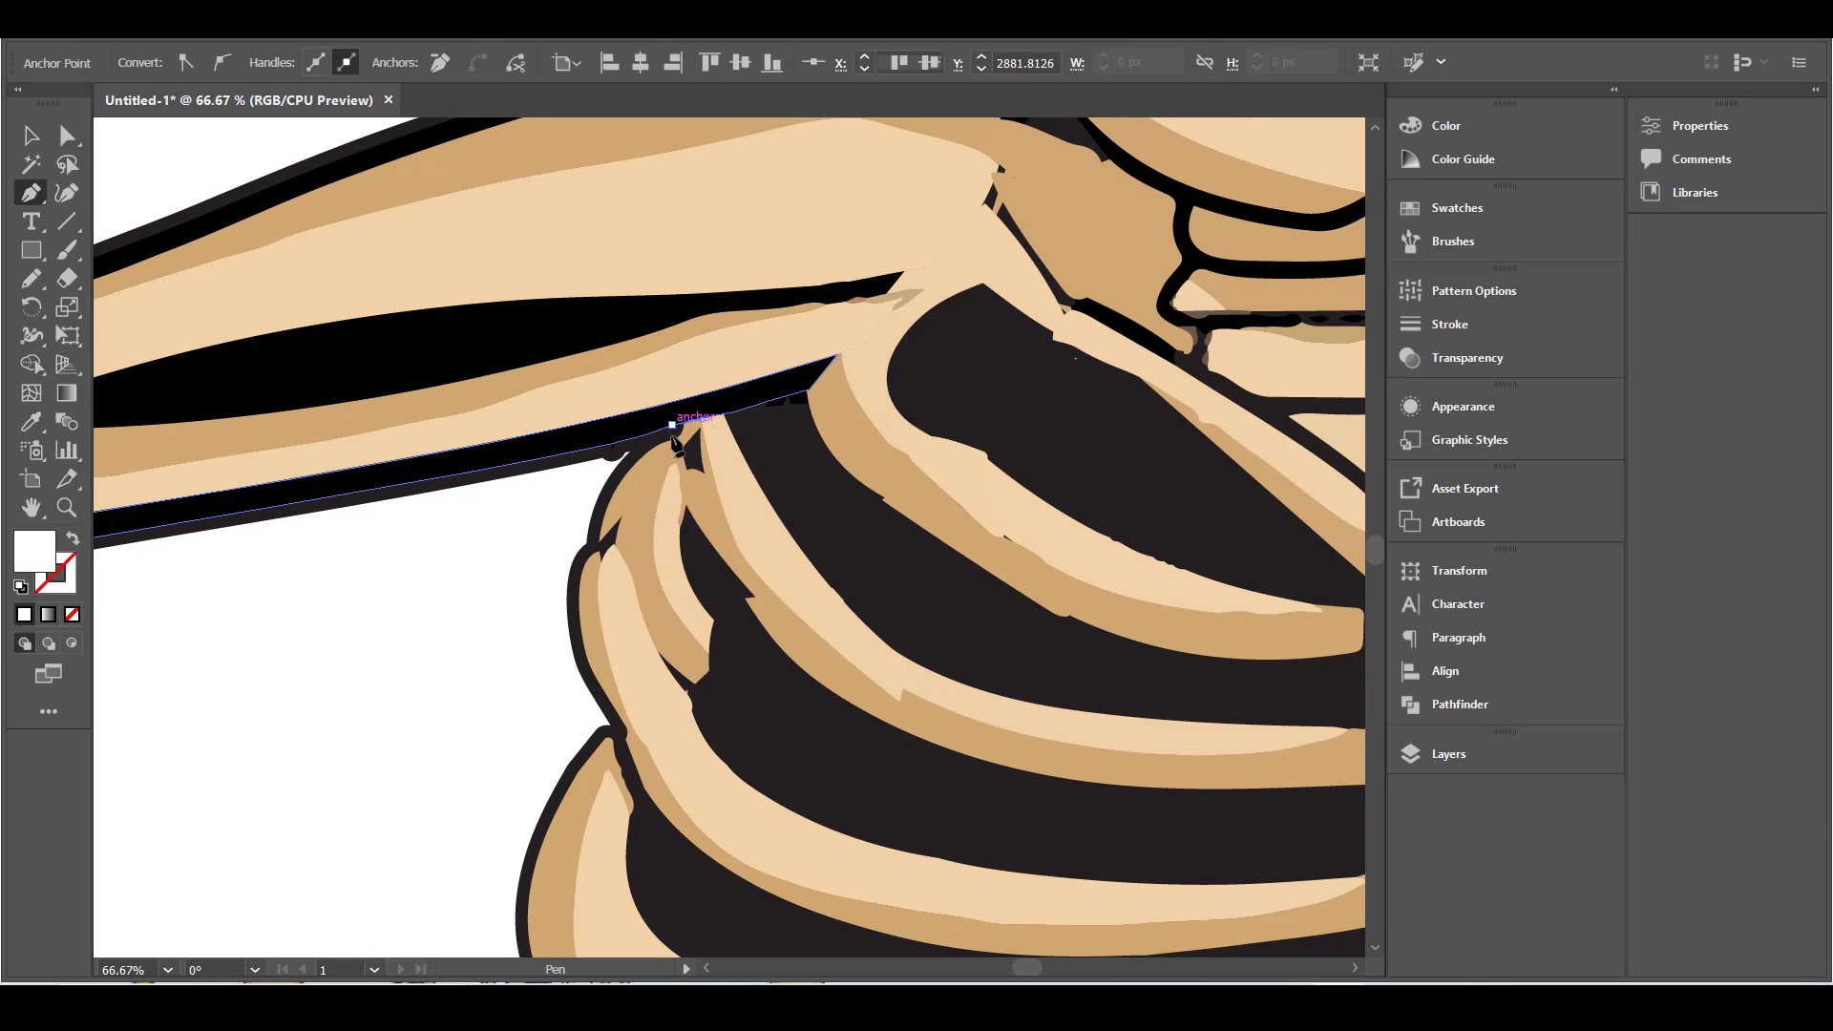
click(883, 719)
click(906, 691)
mouse_move(704, 419)
mouse_down()
mouse_move(712, 463)
mouse_move(704, 410)
mouse_up()
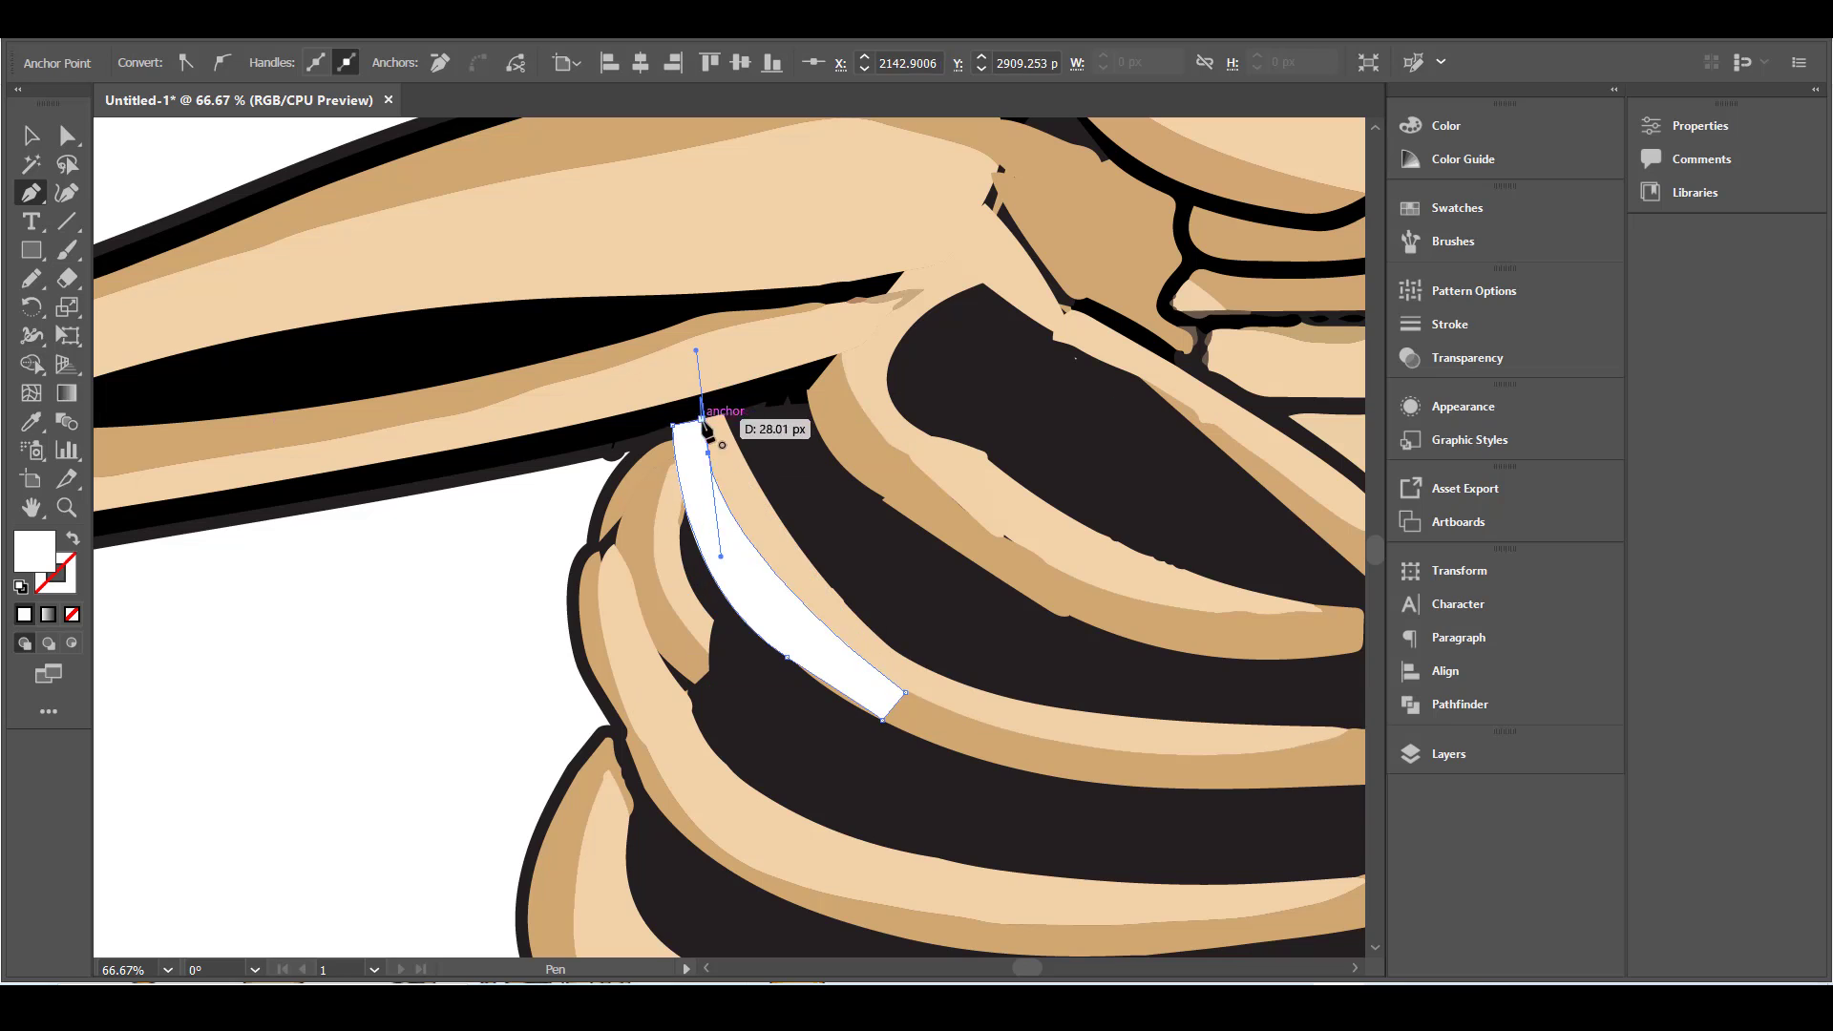
key(i)
click(704, 382)
key(v)
- Cover the stray bone fragments in the outer upper rib gap with a Pen shape in the sampled dark colour
key(ctrl+minus)
key(ctrl+minus)
scroll(430, 611, down, 3)
scroll(500, 612, up, 3)
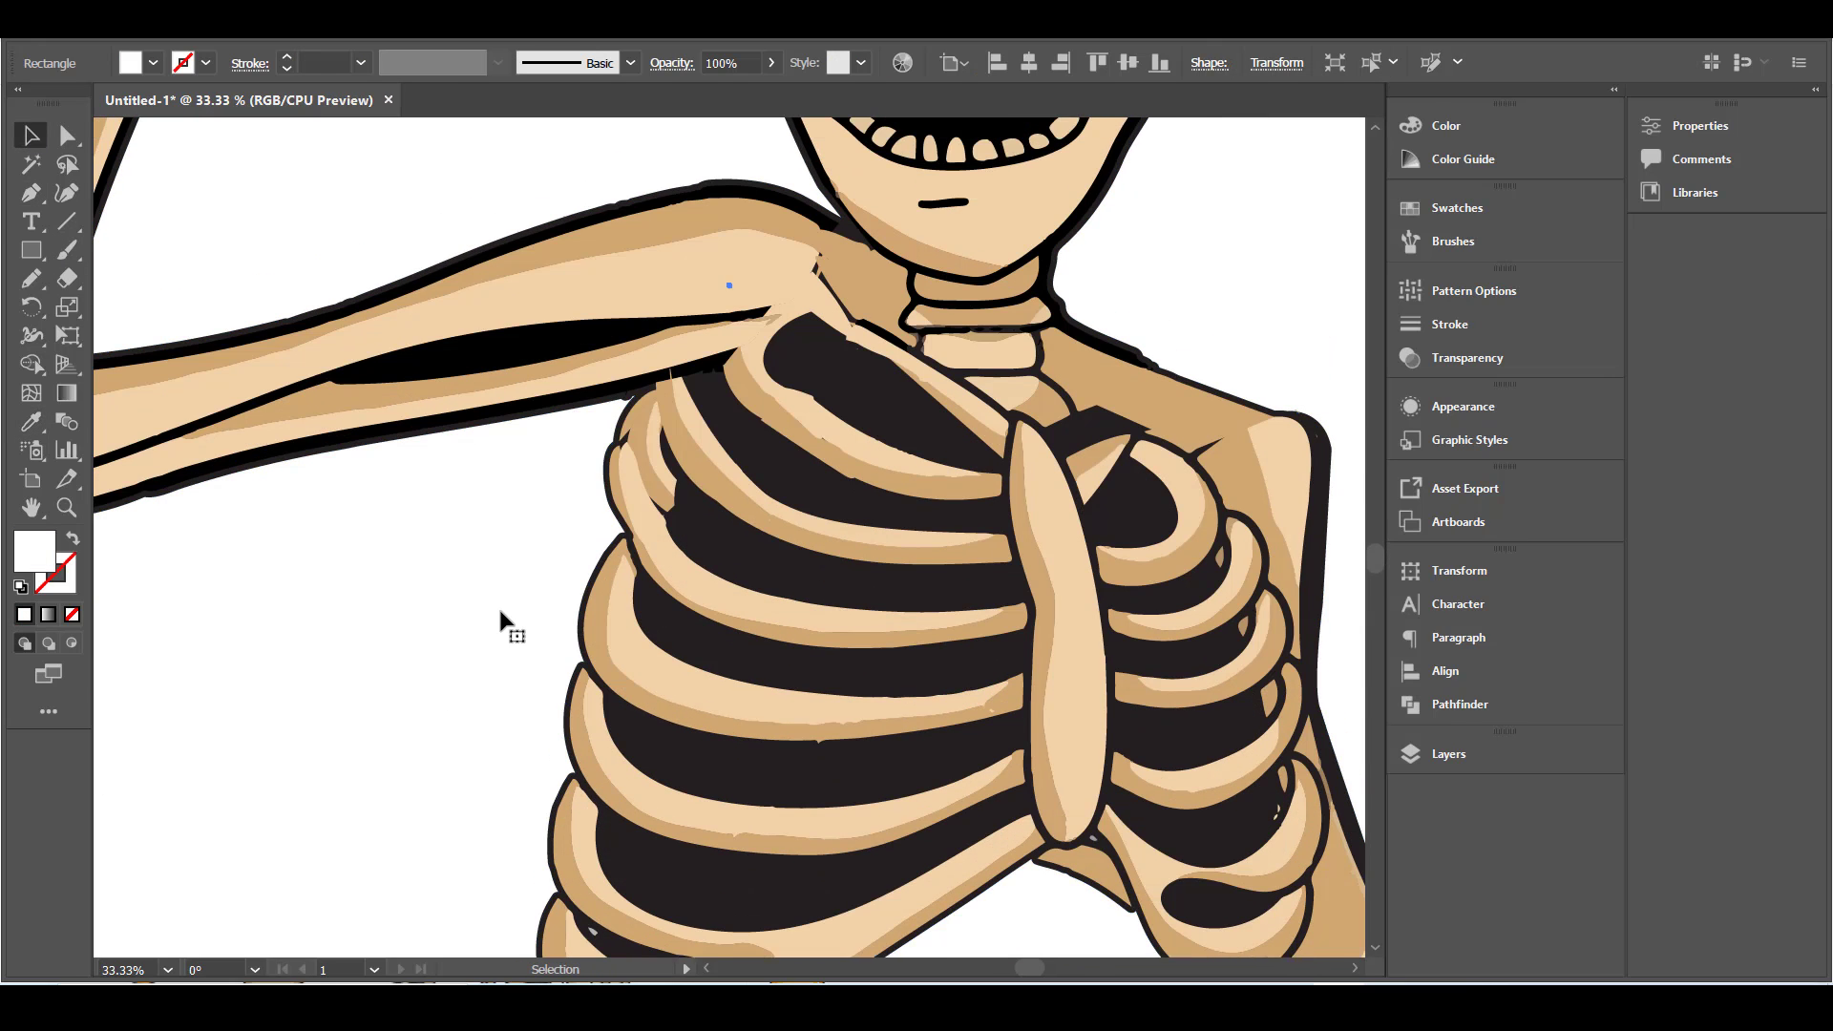
click(638, 548)
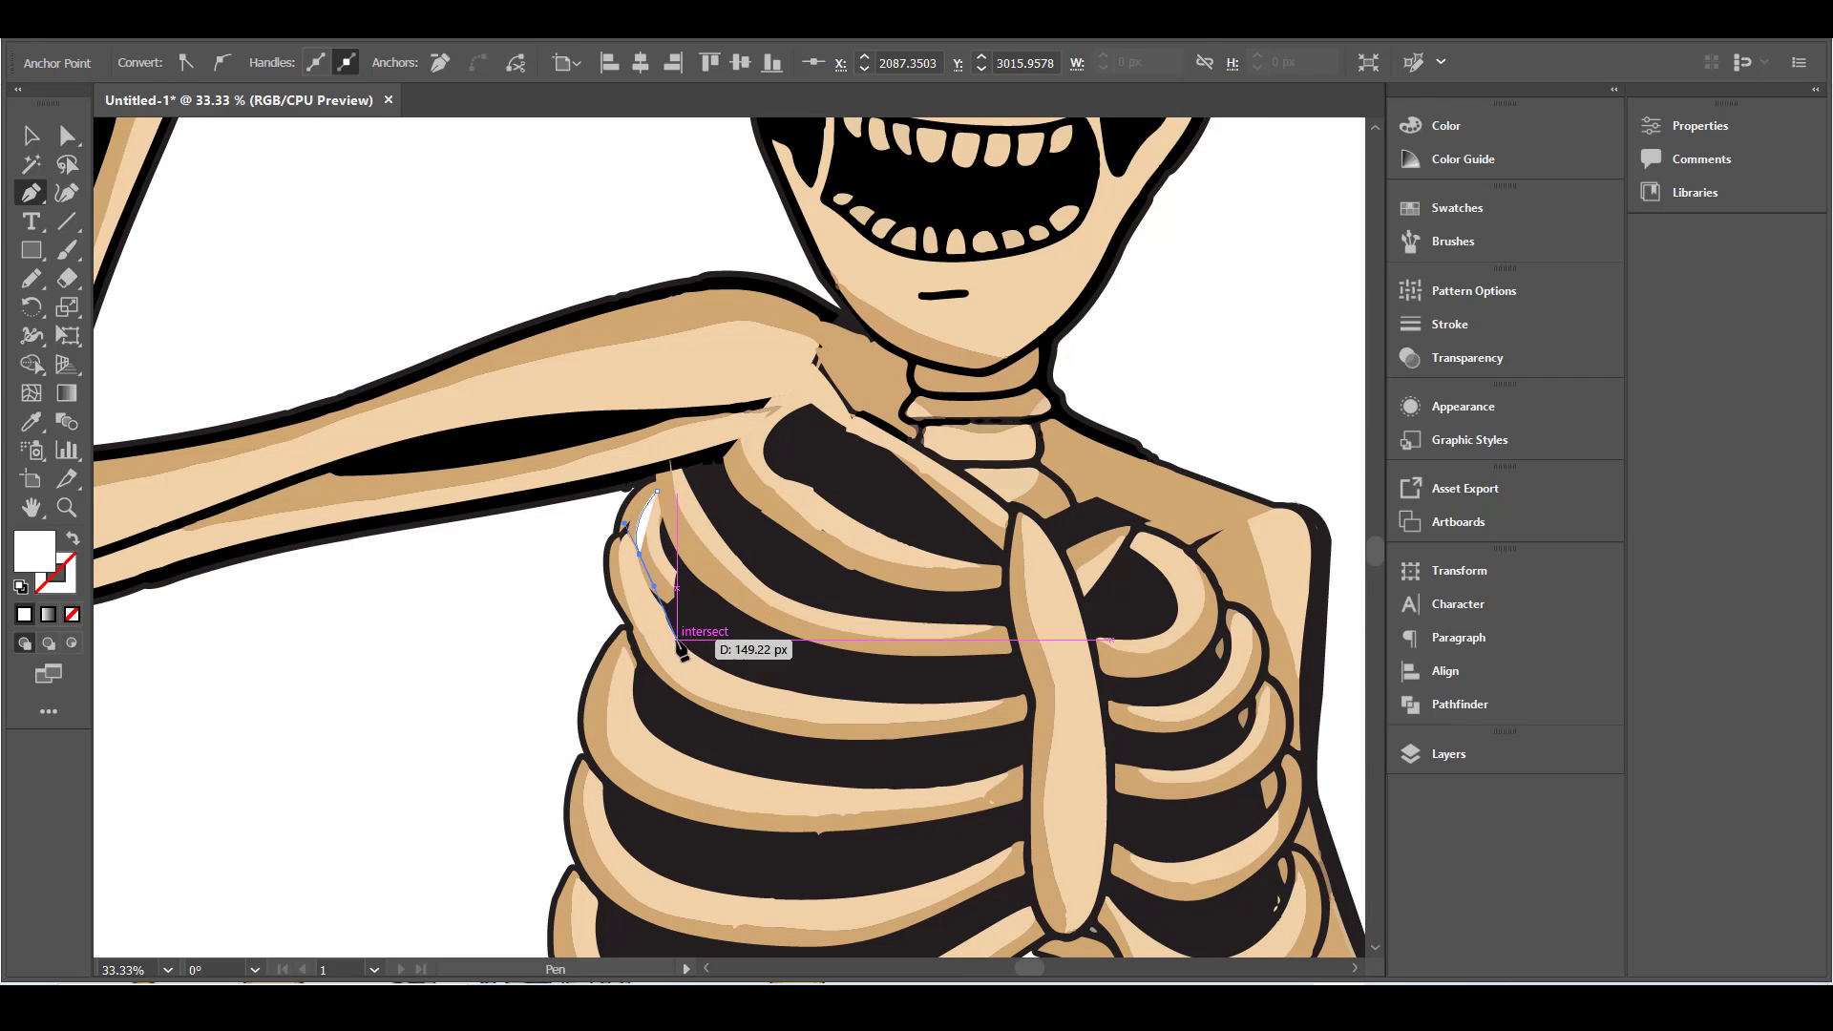
click(657, 492)
key(i)
click(675, 614)
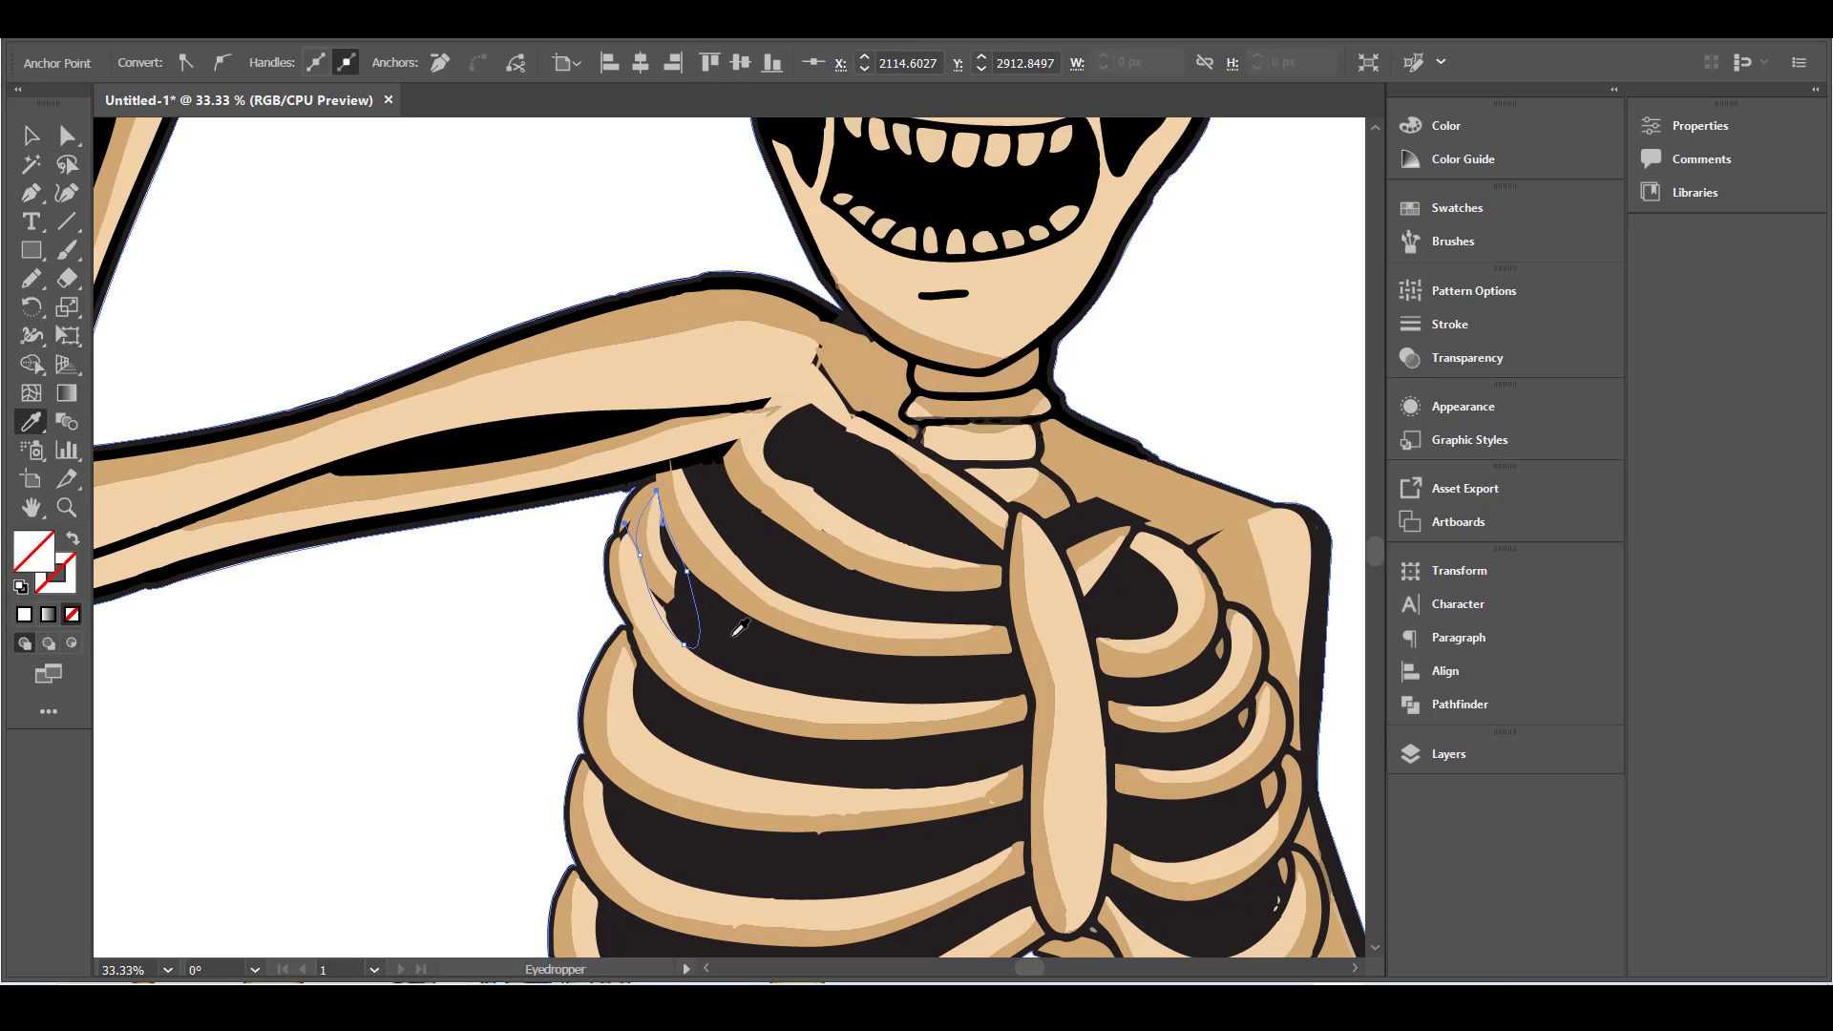
key(v)
- Draw a small Pen patch at the armpit along the raised arm's lower outline and colour it with the Eyedropper
click(32, 194)
click(659, 474)
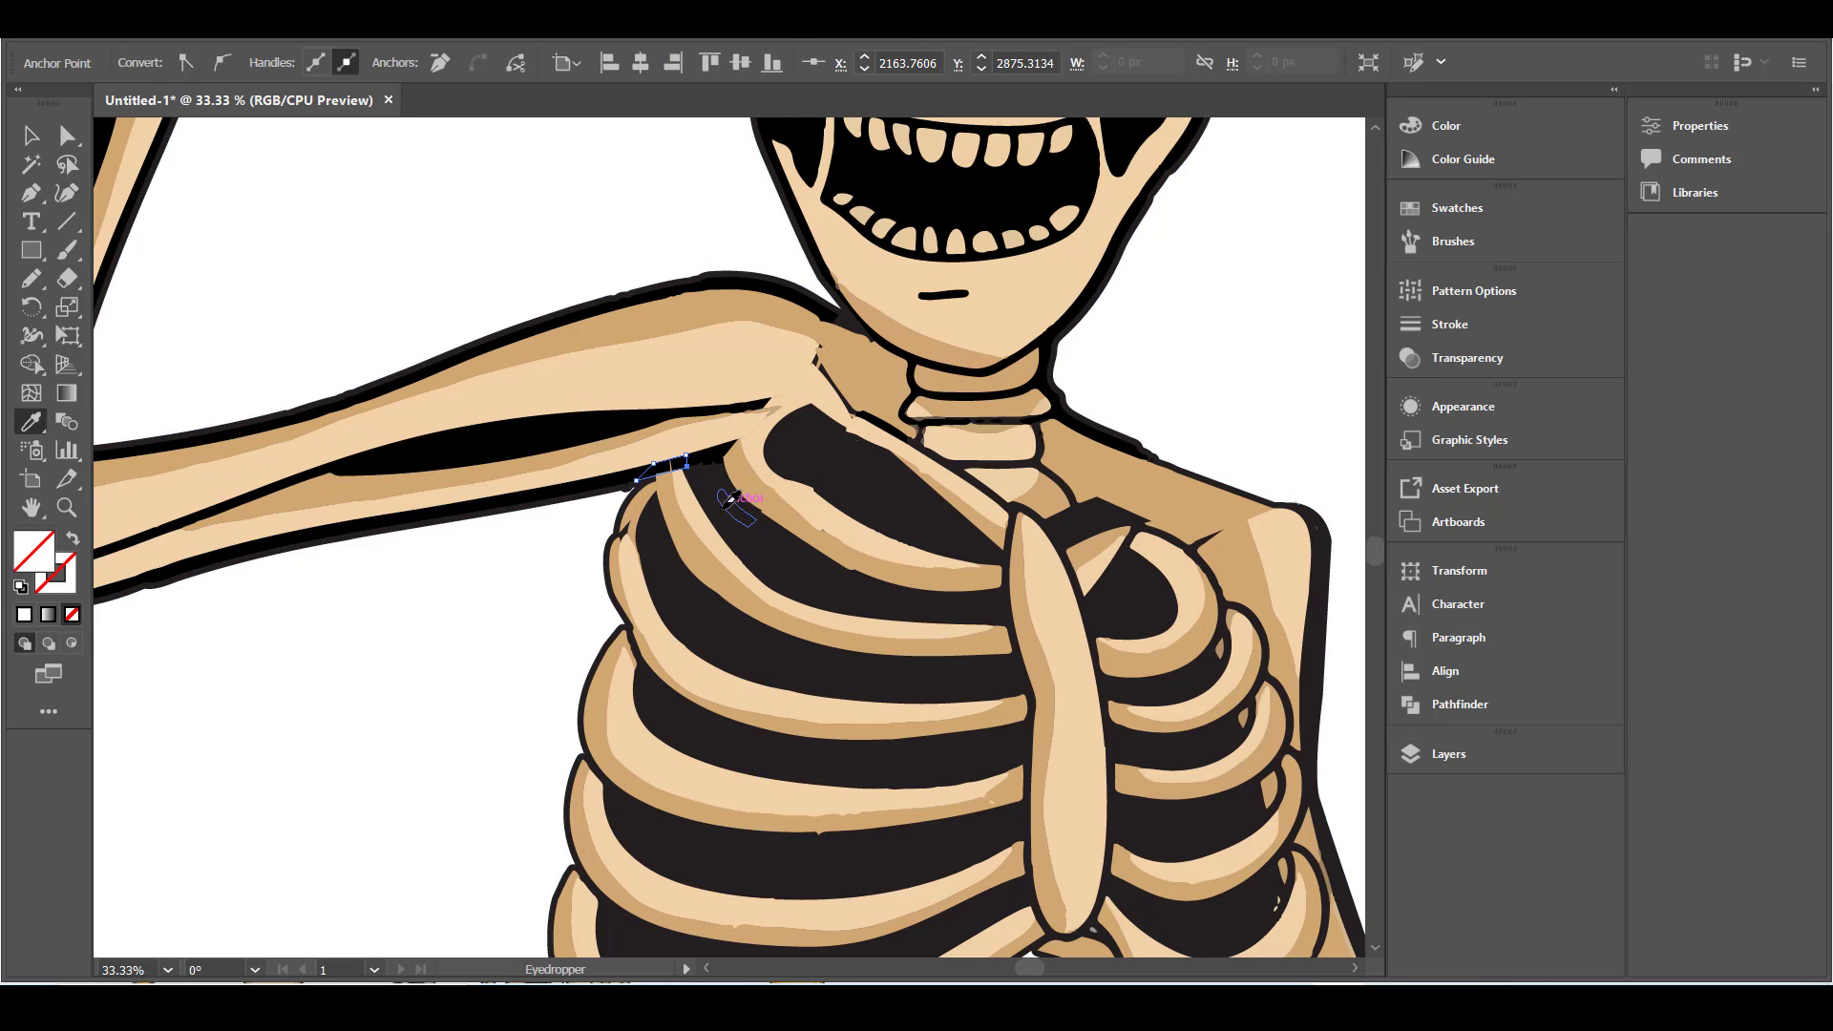
click(169, 134)
key(v)
click(775, 473)
key(i)
click(254, 411)
key(v)
- Lock the white background rectangle behind the skeleton
click(454, 204)
key(ctrl+0)
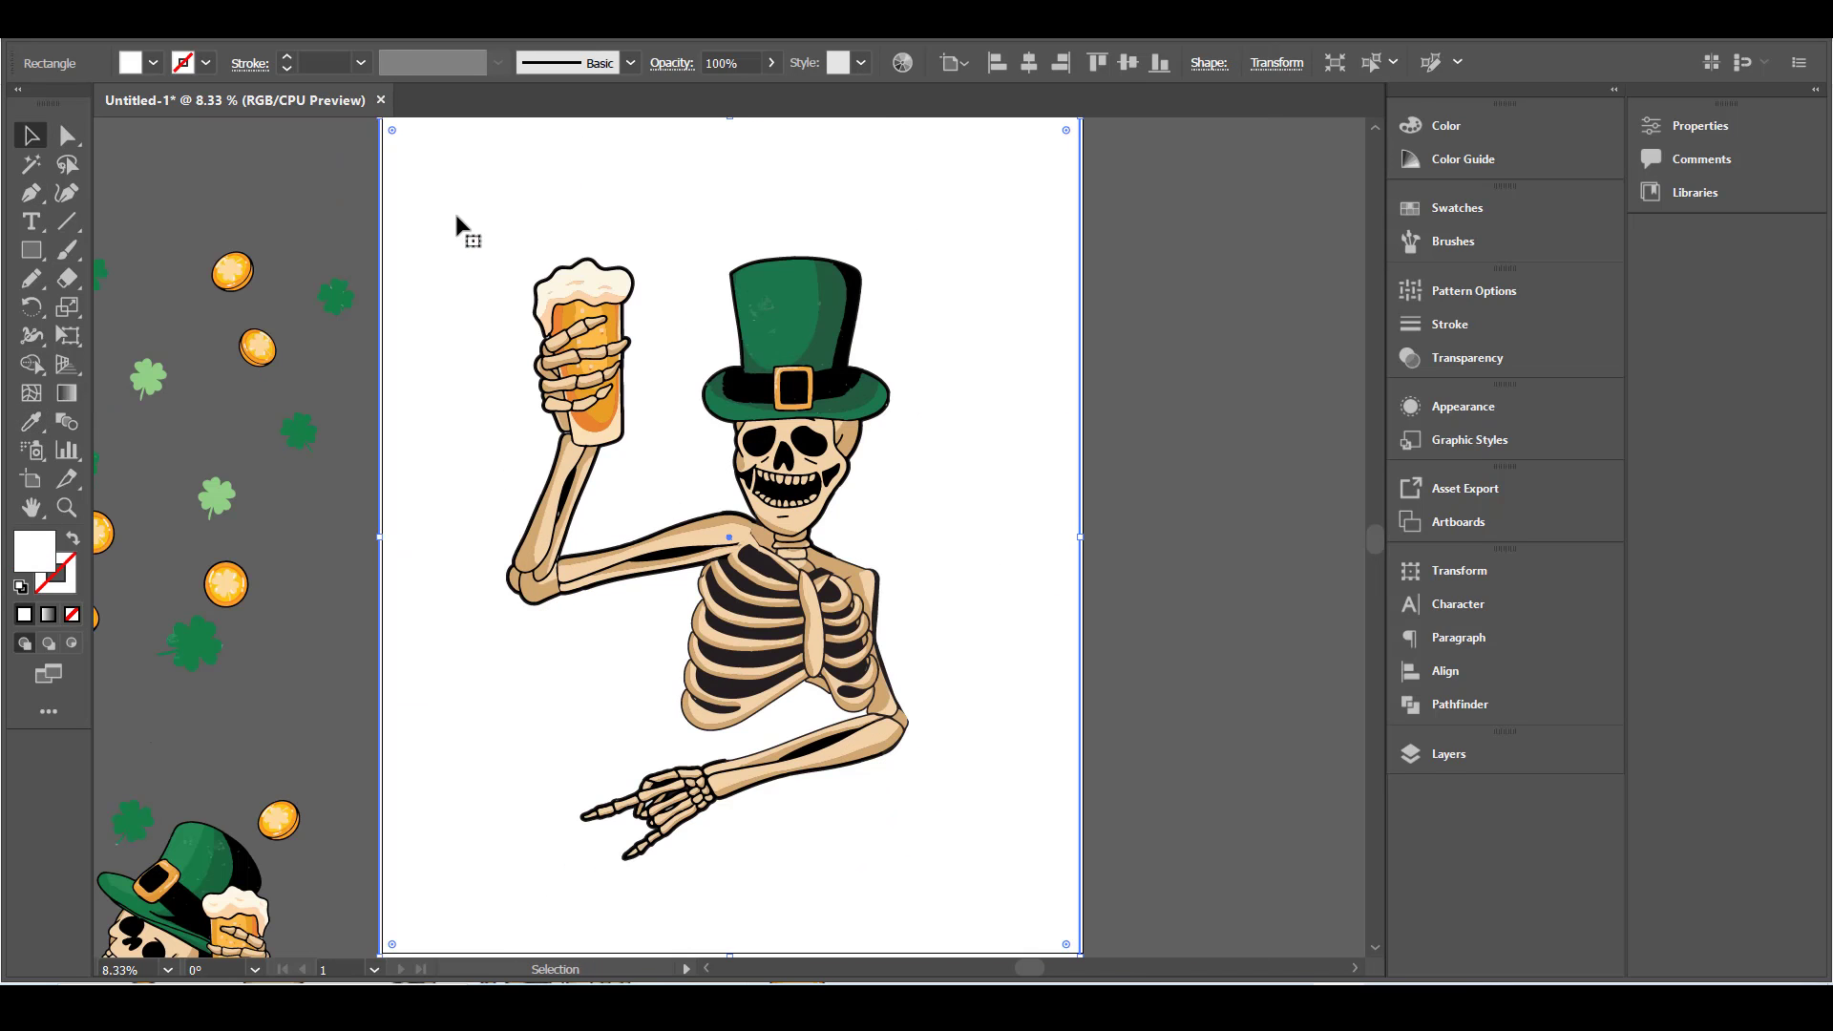
key(F7)
key(ctrl+2)
- Move the skeleton slightly upward on the artboard and mirror it horizontally
key(ctrl+a)
drag(840, 496, 846, 462)
click(991, 464)
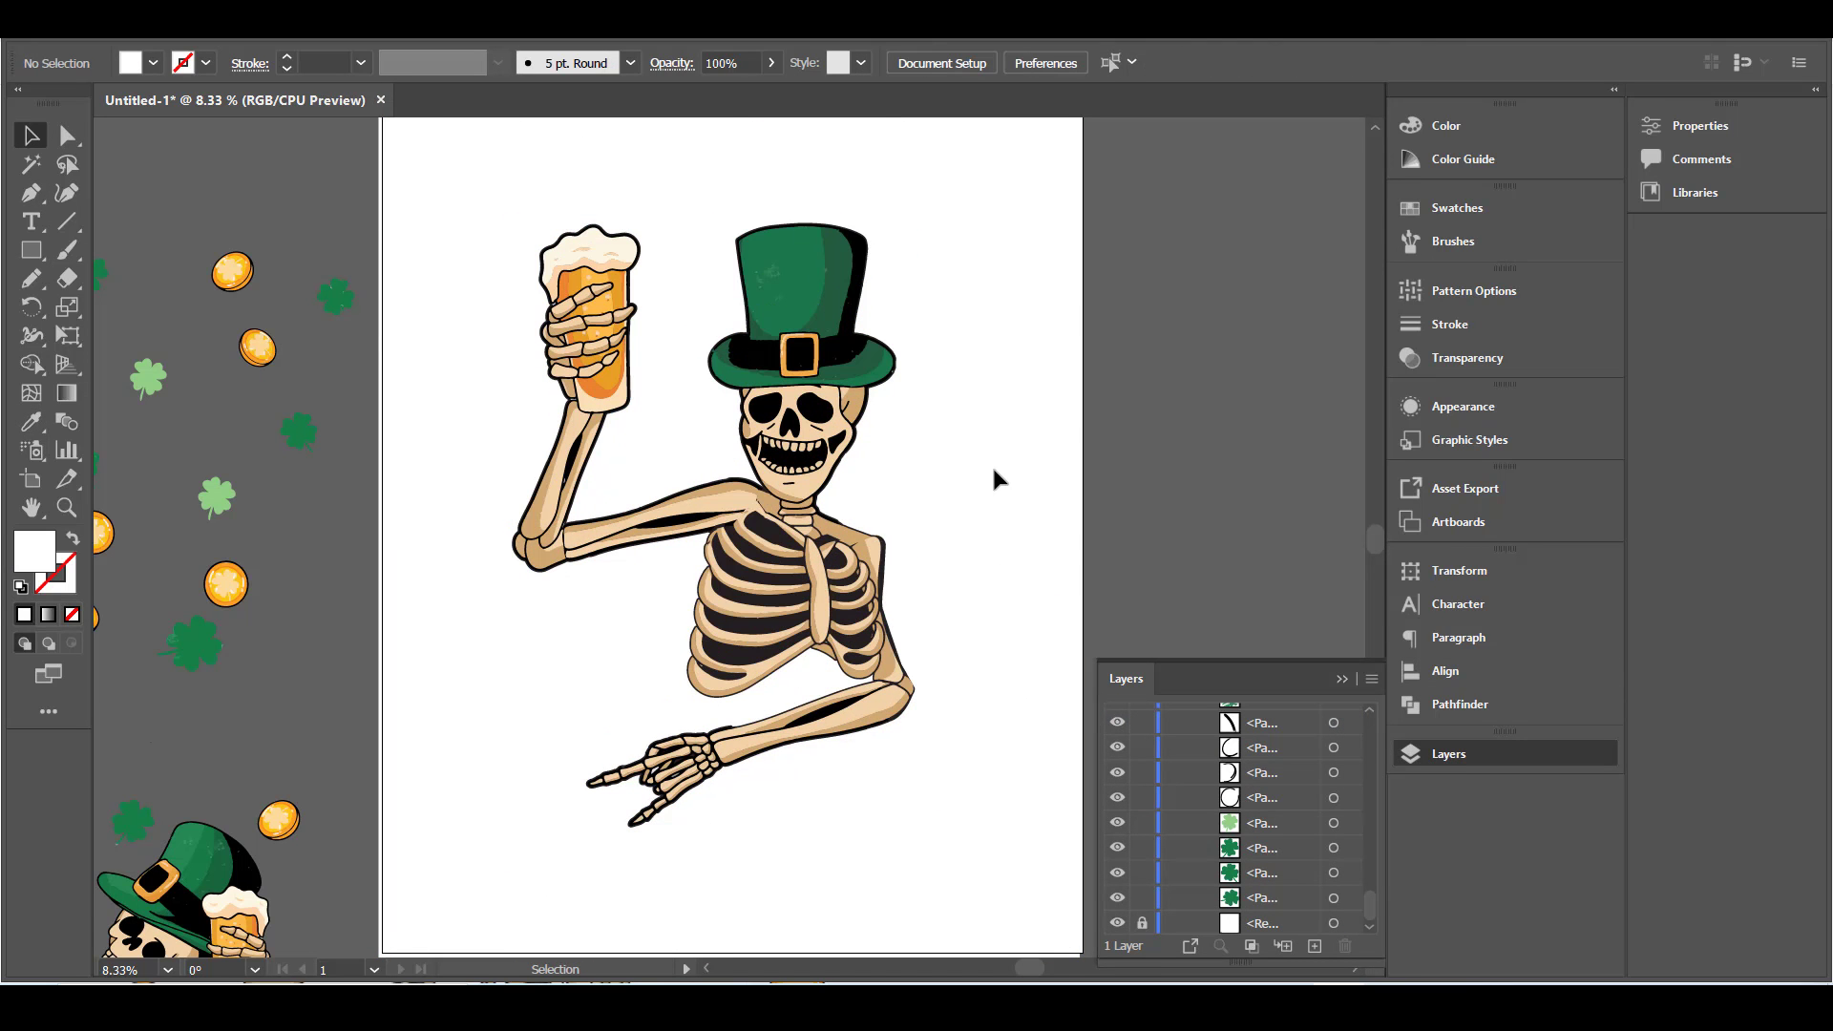
right_click(832, 445)
click(1126, 868)
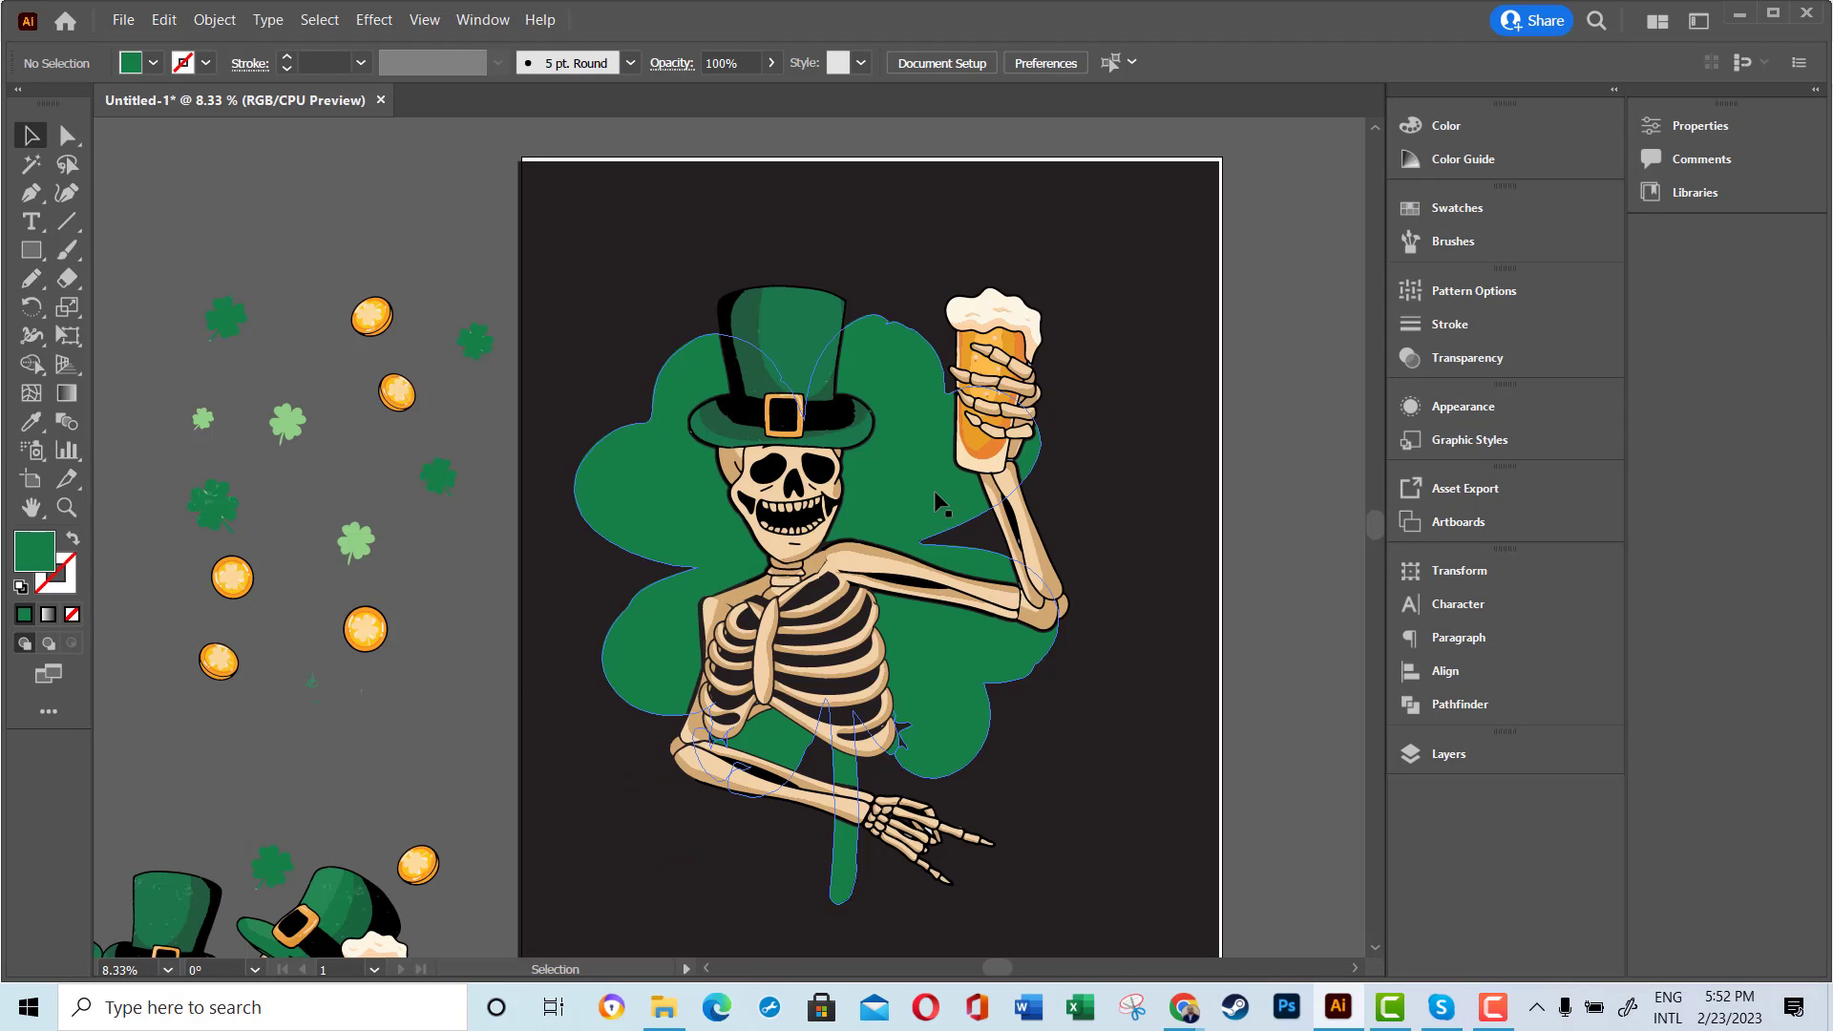
- Recolour the large clover behind the skeleton with the light green sampled from a small clover
click(934, 490)
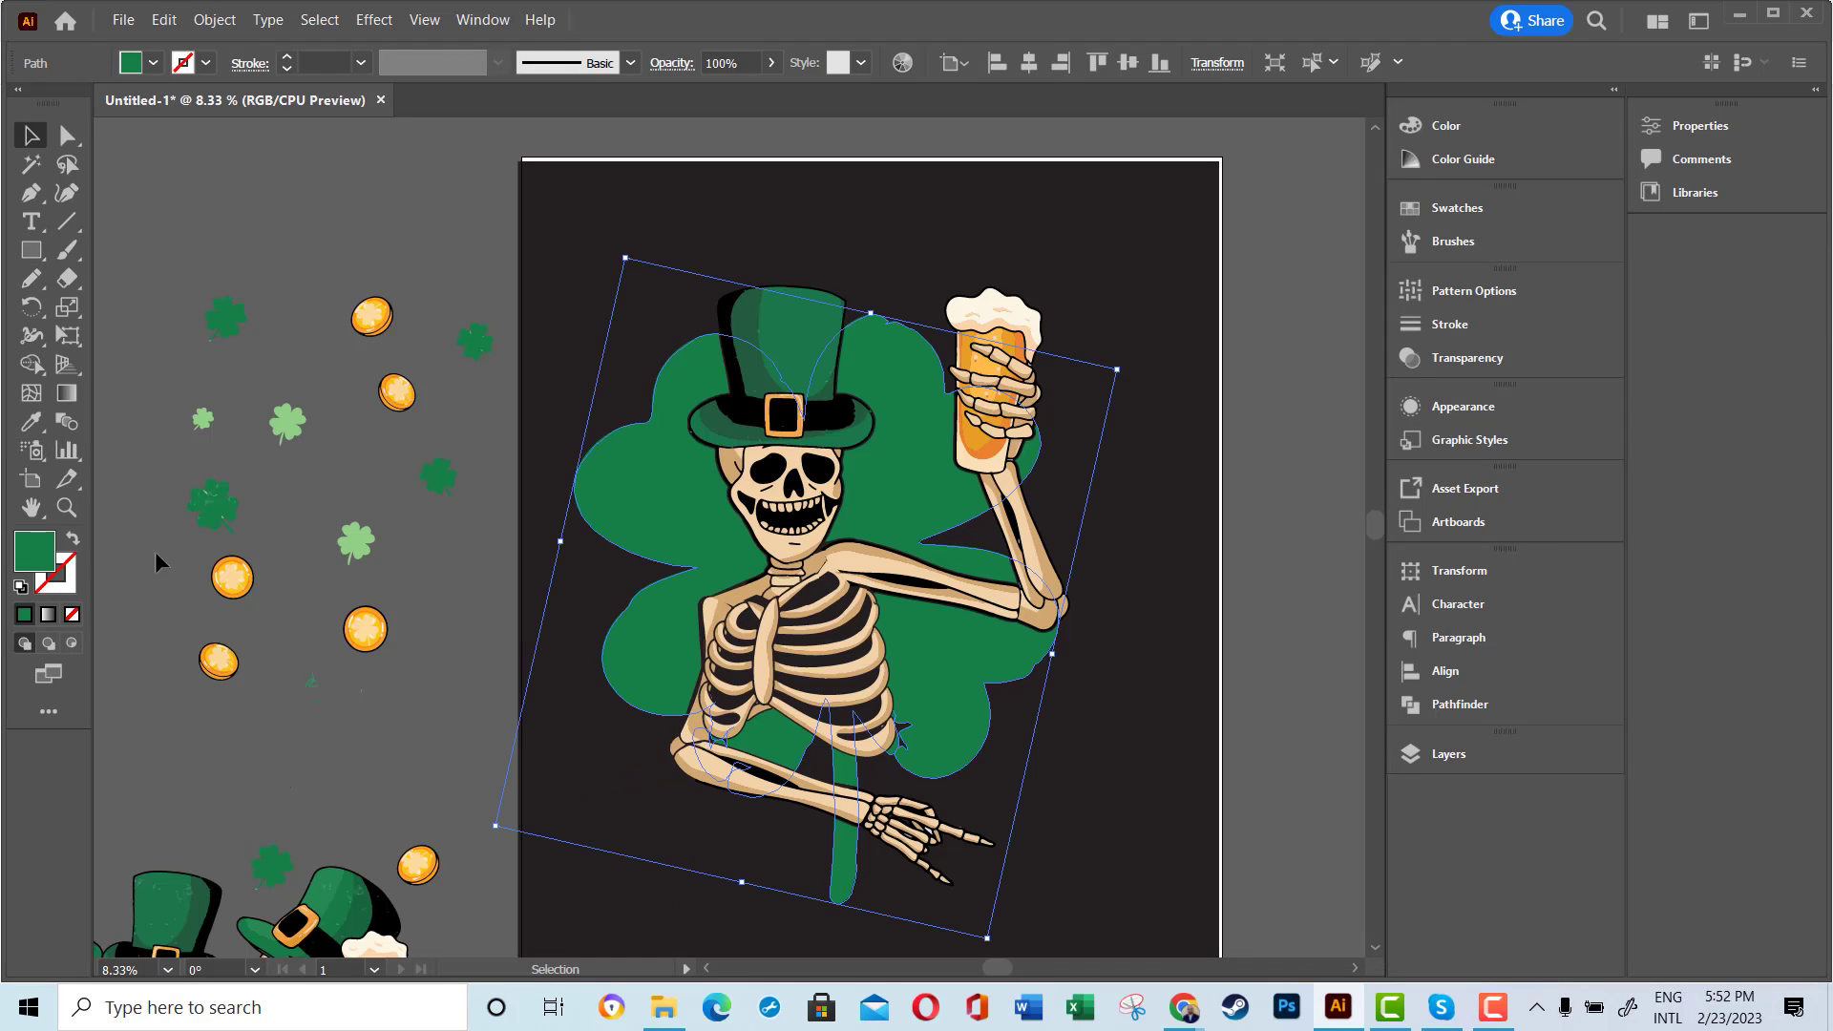
click(31, 421)
click(269, 427)
click(34, 138)
click(591, 277)
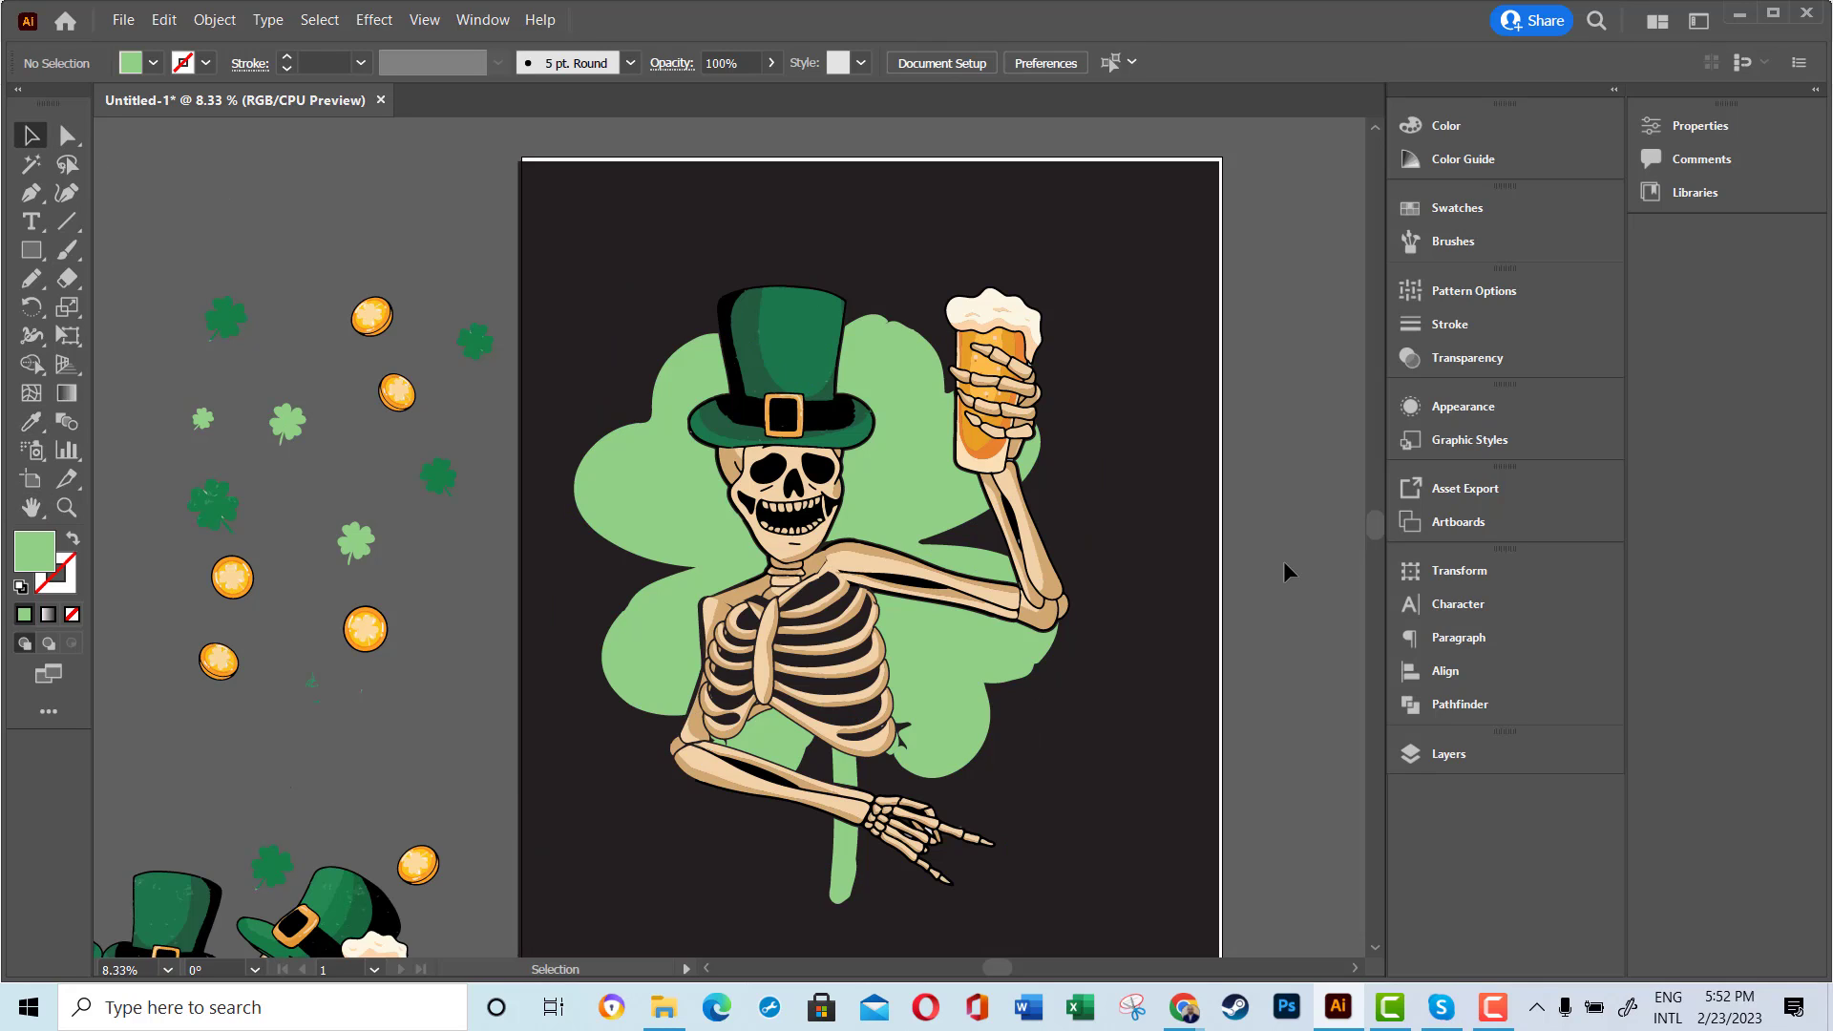
- Move one gold coin and two dark green clovers onto the large light green clover around the skeleton
click(399, 395)
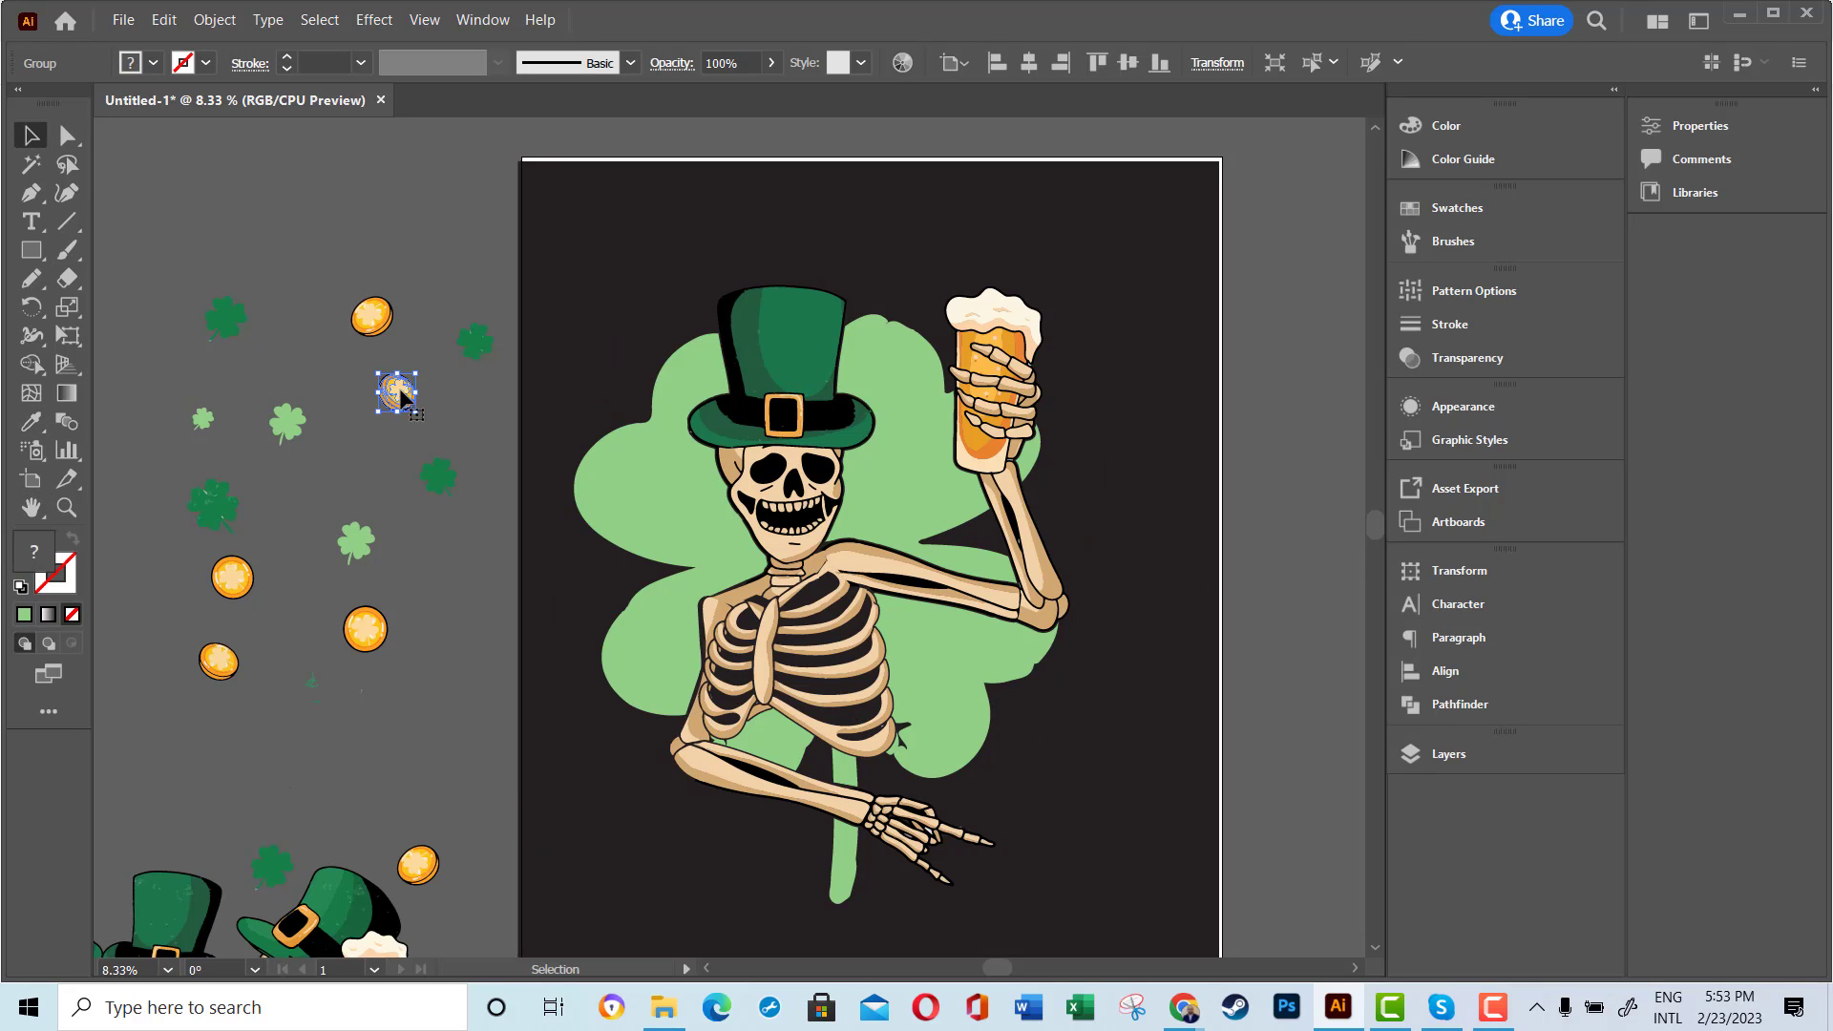
click(204, 528)
drag(539, 619, 741, 693)
click(464, 543)
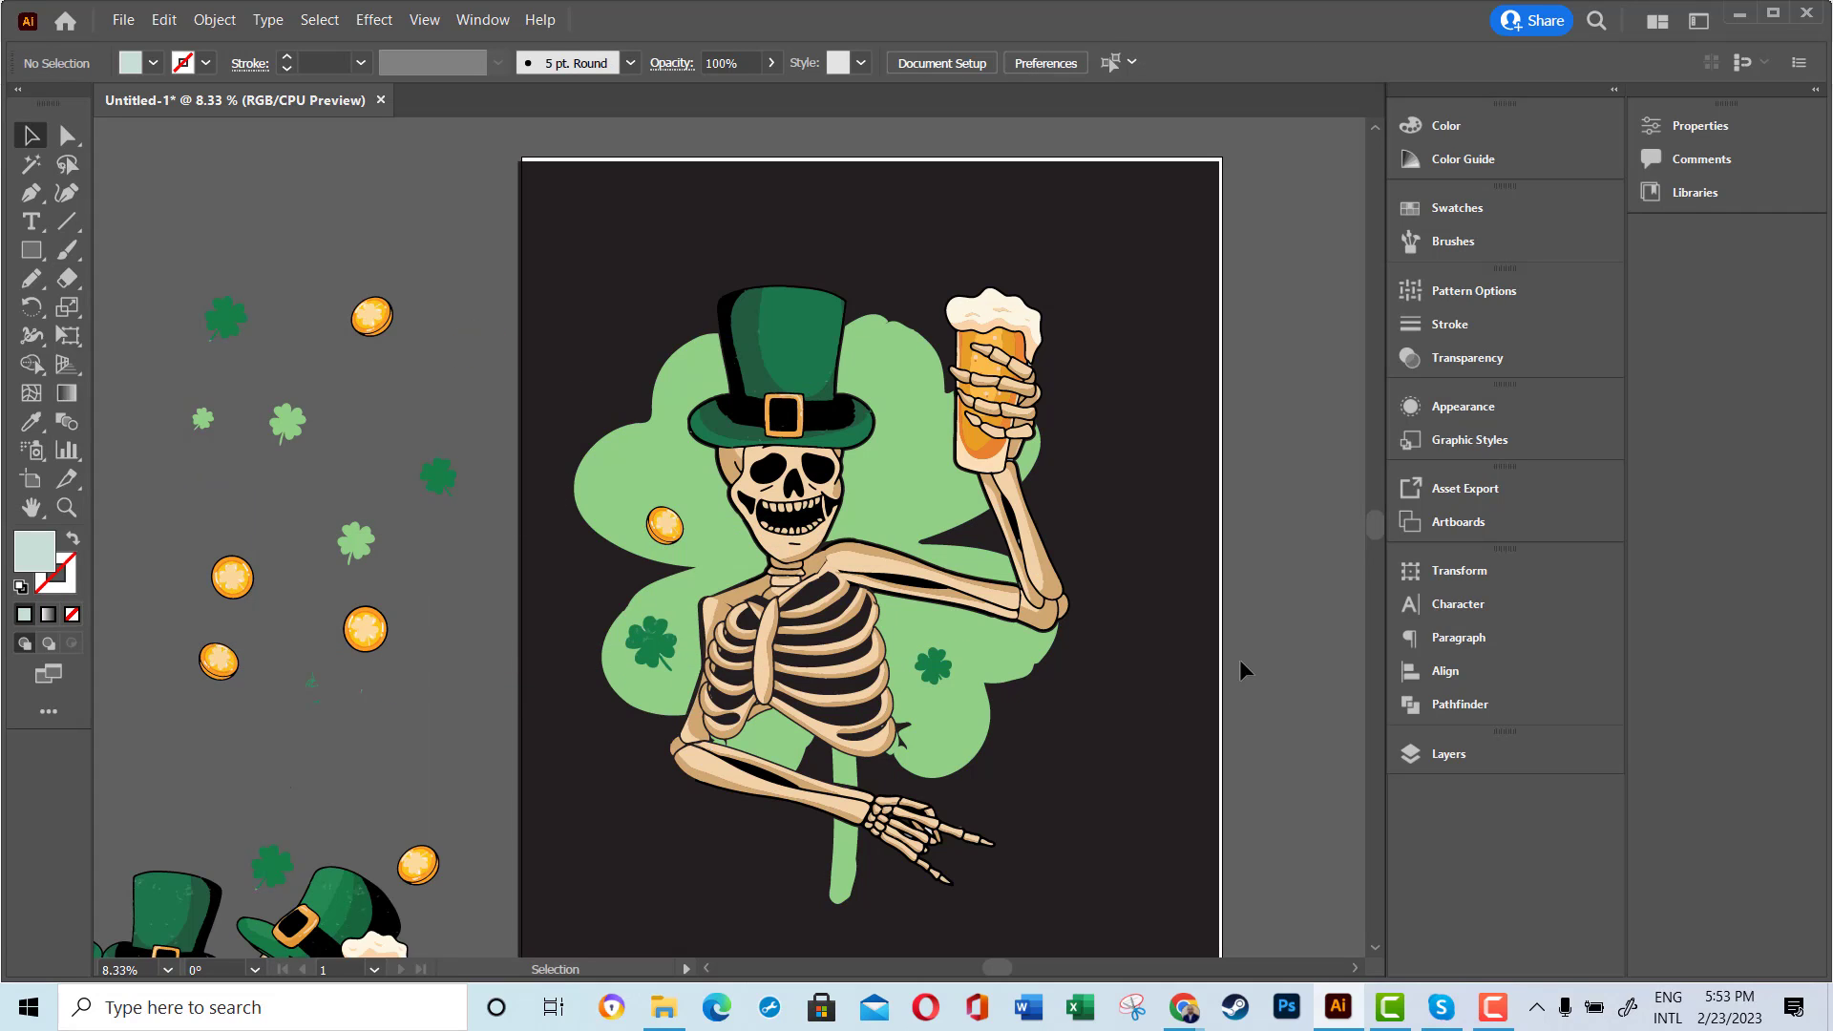
- Create the text "Let's get Ready" at 300 pt with a white fill beside the artboard
click(293, 197)
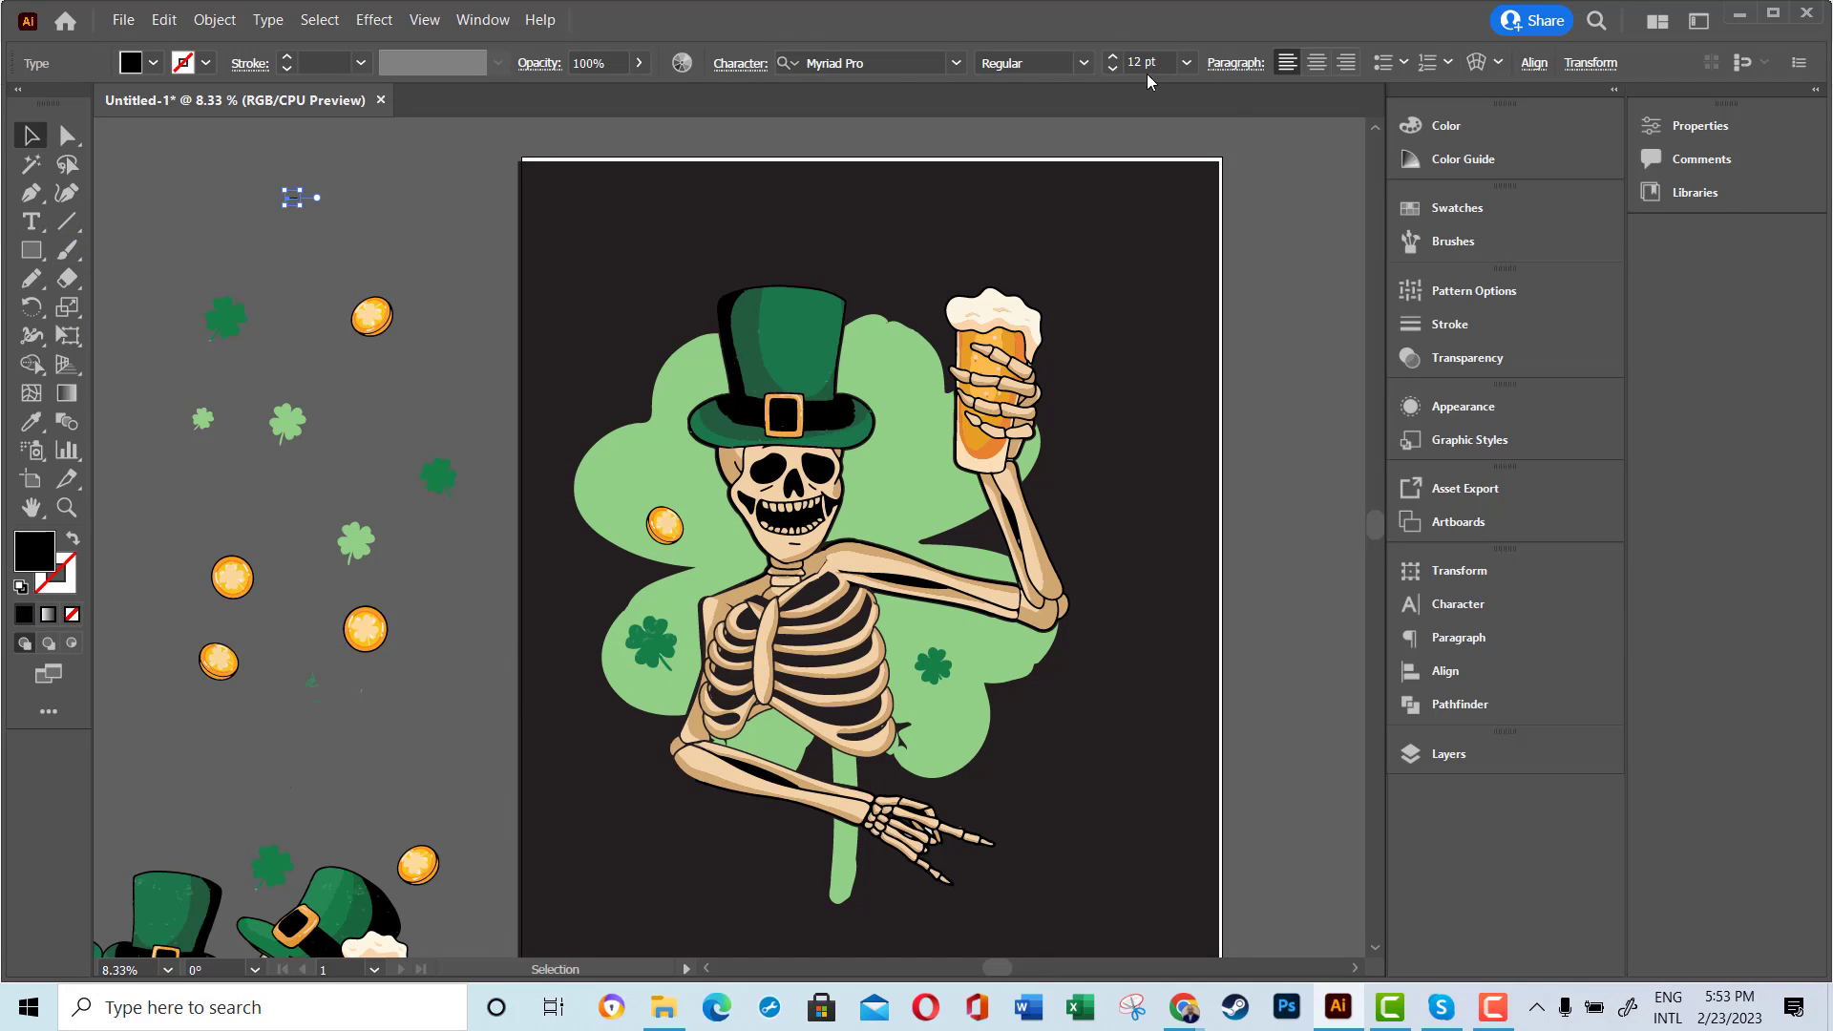
double_click(294, 176)
text(Let's)
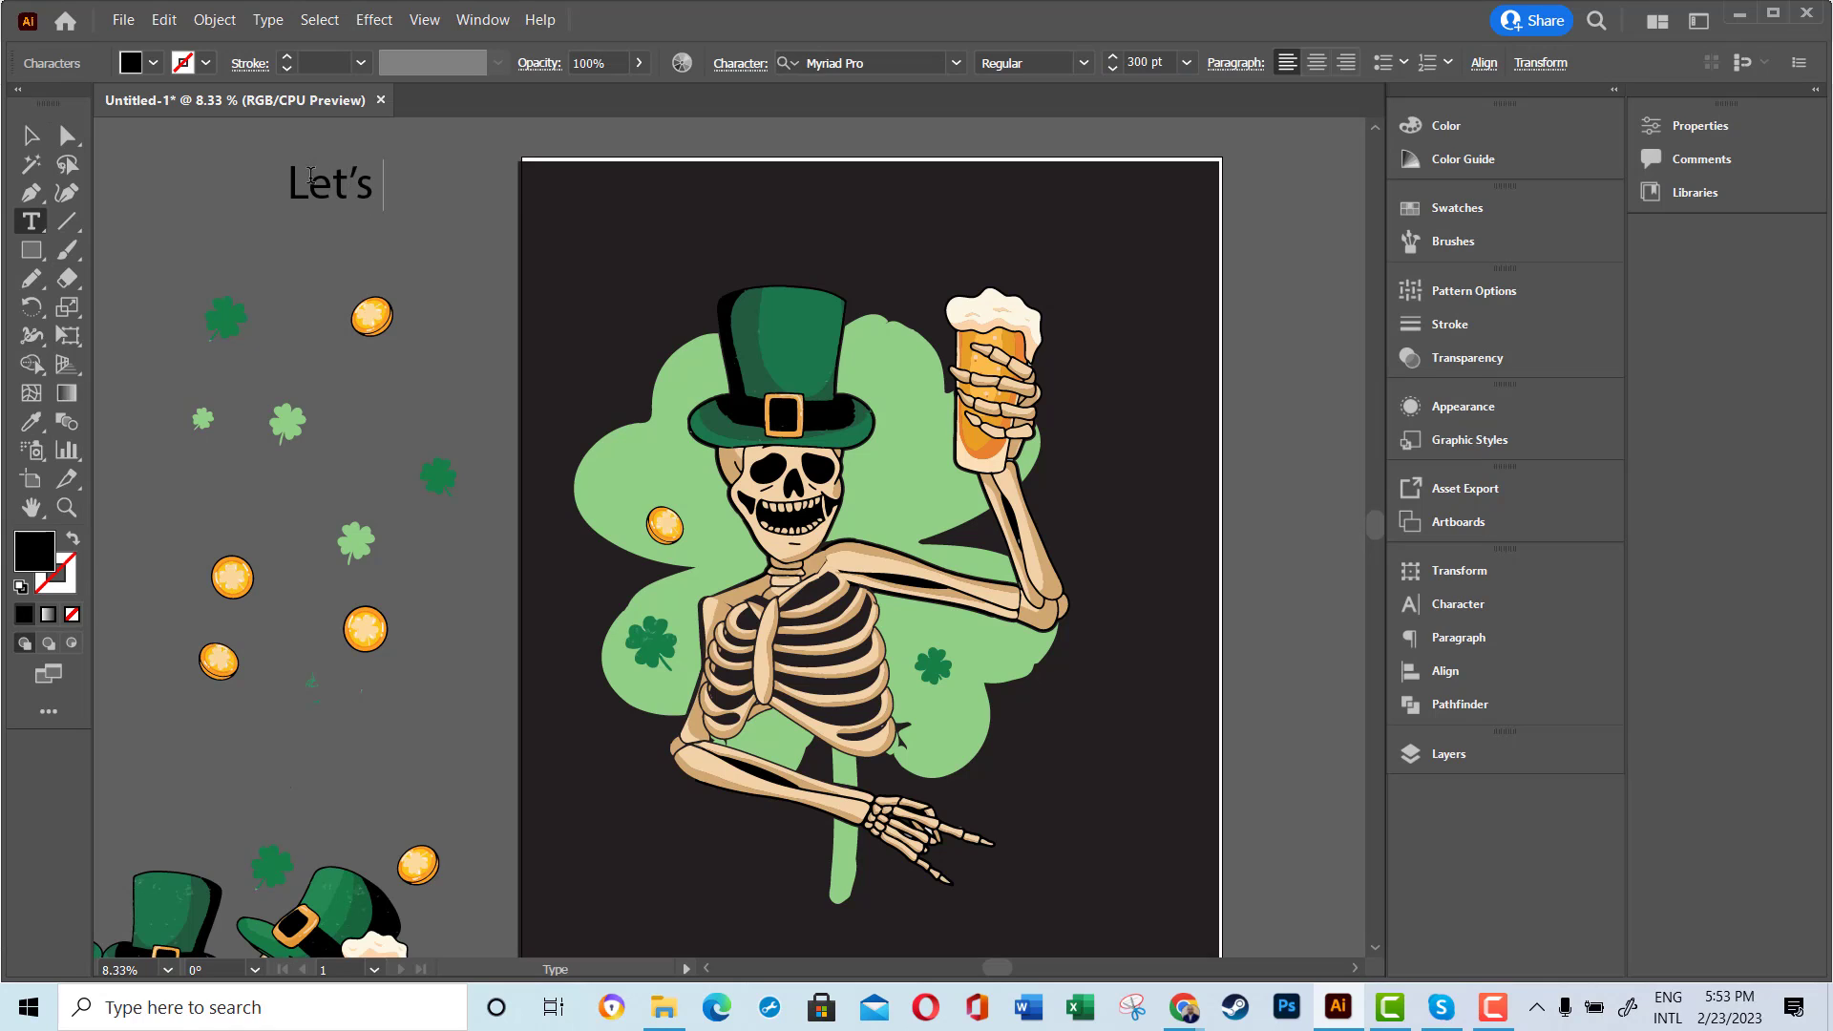
click(23, 136)
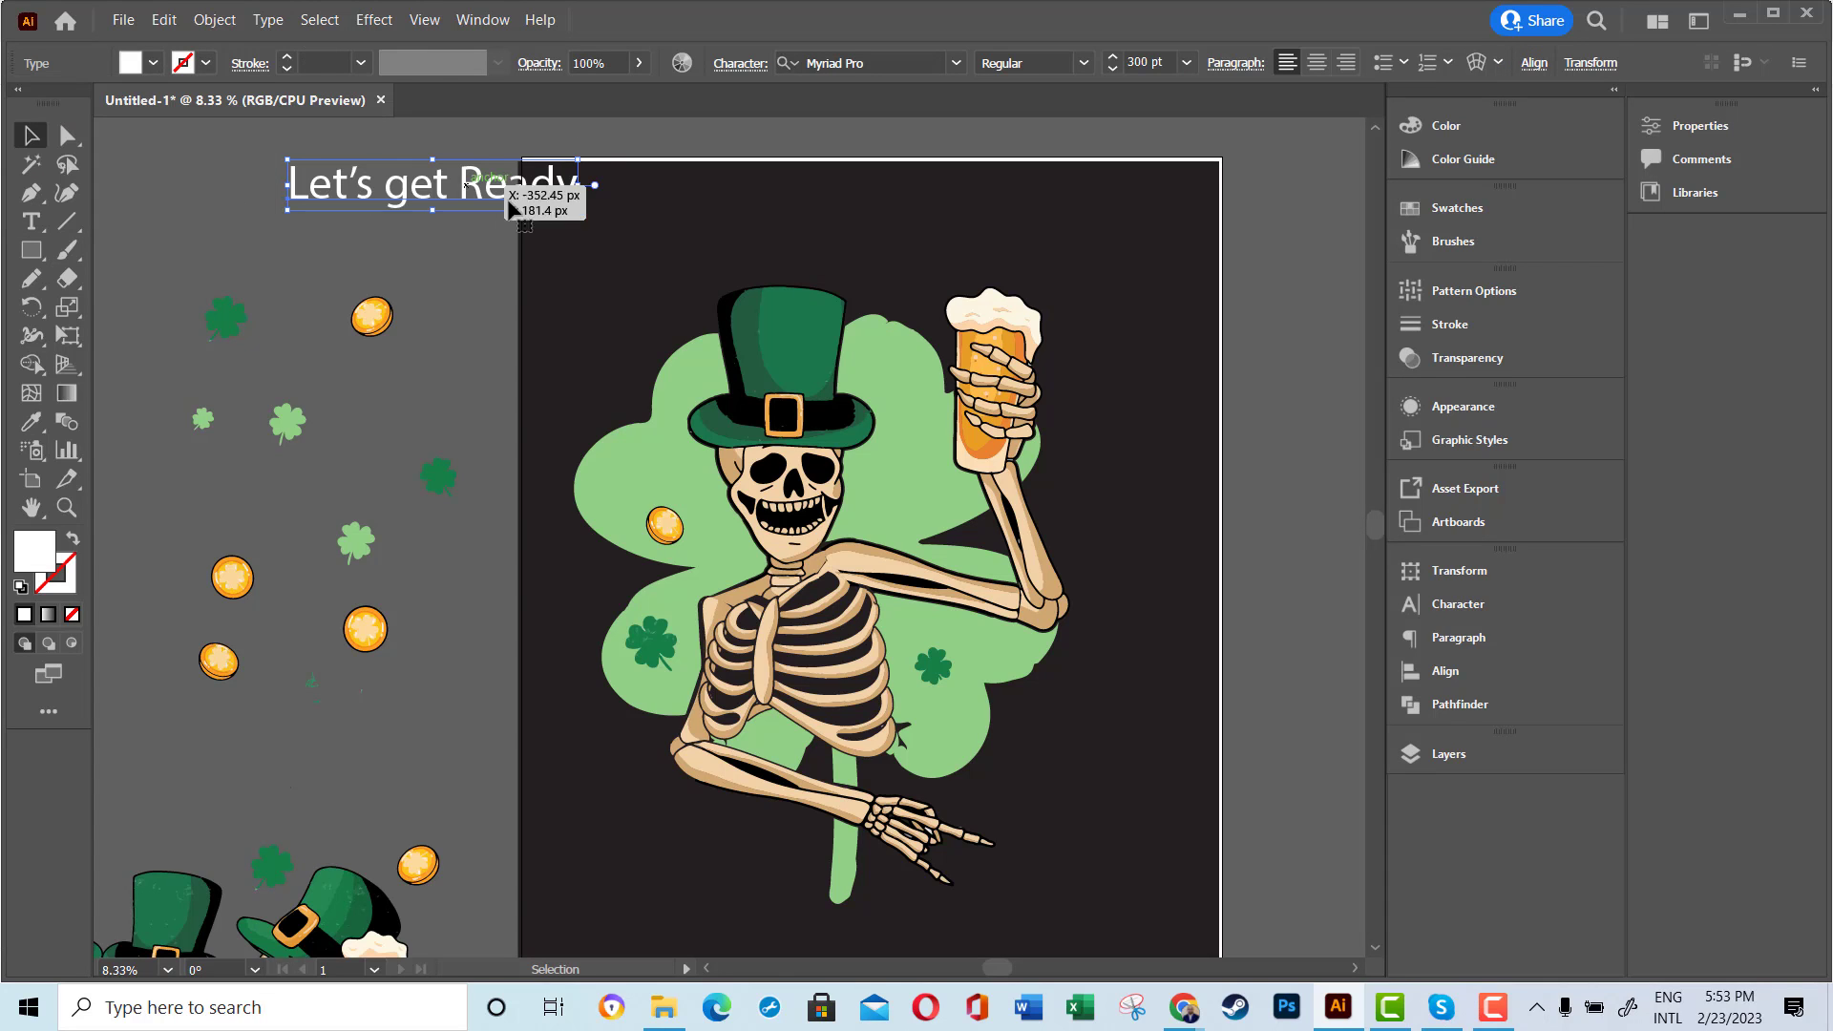
- Restyle the headline in Arizonia at about 457 pt and place it above the skeleton's hat
drag(582, 216, 955, 289)
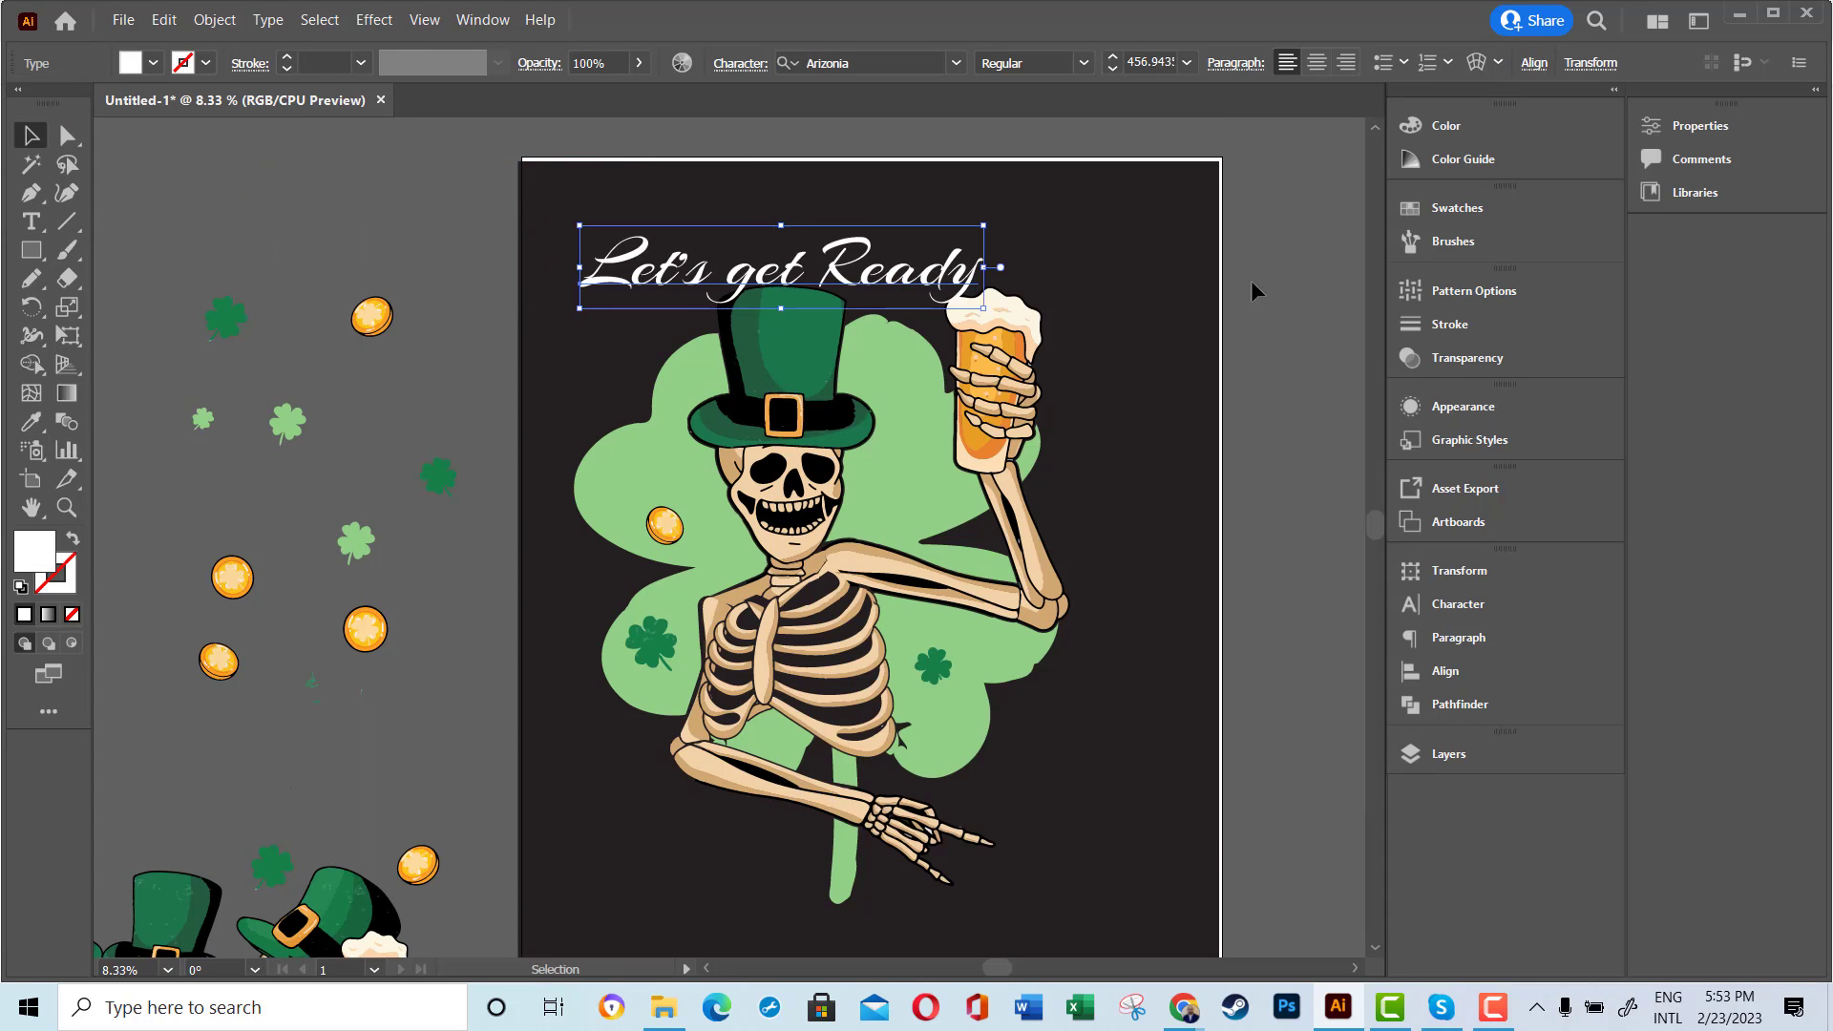
drag(621, 252, 593, 260)
drag(31, 220, 153, 392)
click(611, 205)
drag(647, 156, 688, 139)
key(v)
- Try a slight adjustment of the headline above the hat and undo it
drag(917, 222, 898, 220)
click(898, 219)
key(ctrl+z)
key(ctrl+shift+z)
key(ctrl+z)
key(ctrl+shift+z)
key(ctrl+z)
- Duplicate the headline below the skeleton and replace the copy's text with "Stumble"
drag(807, 224, 818, 759)
text(Stumble)
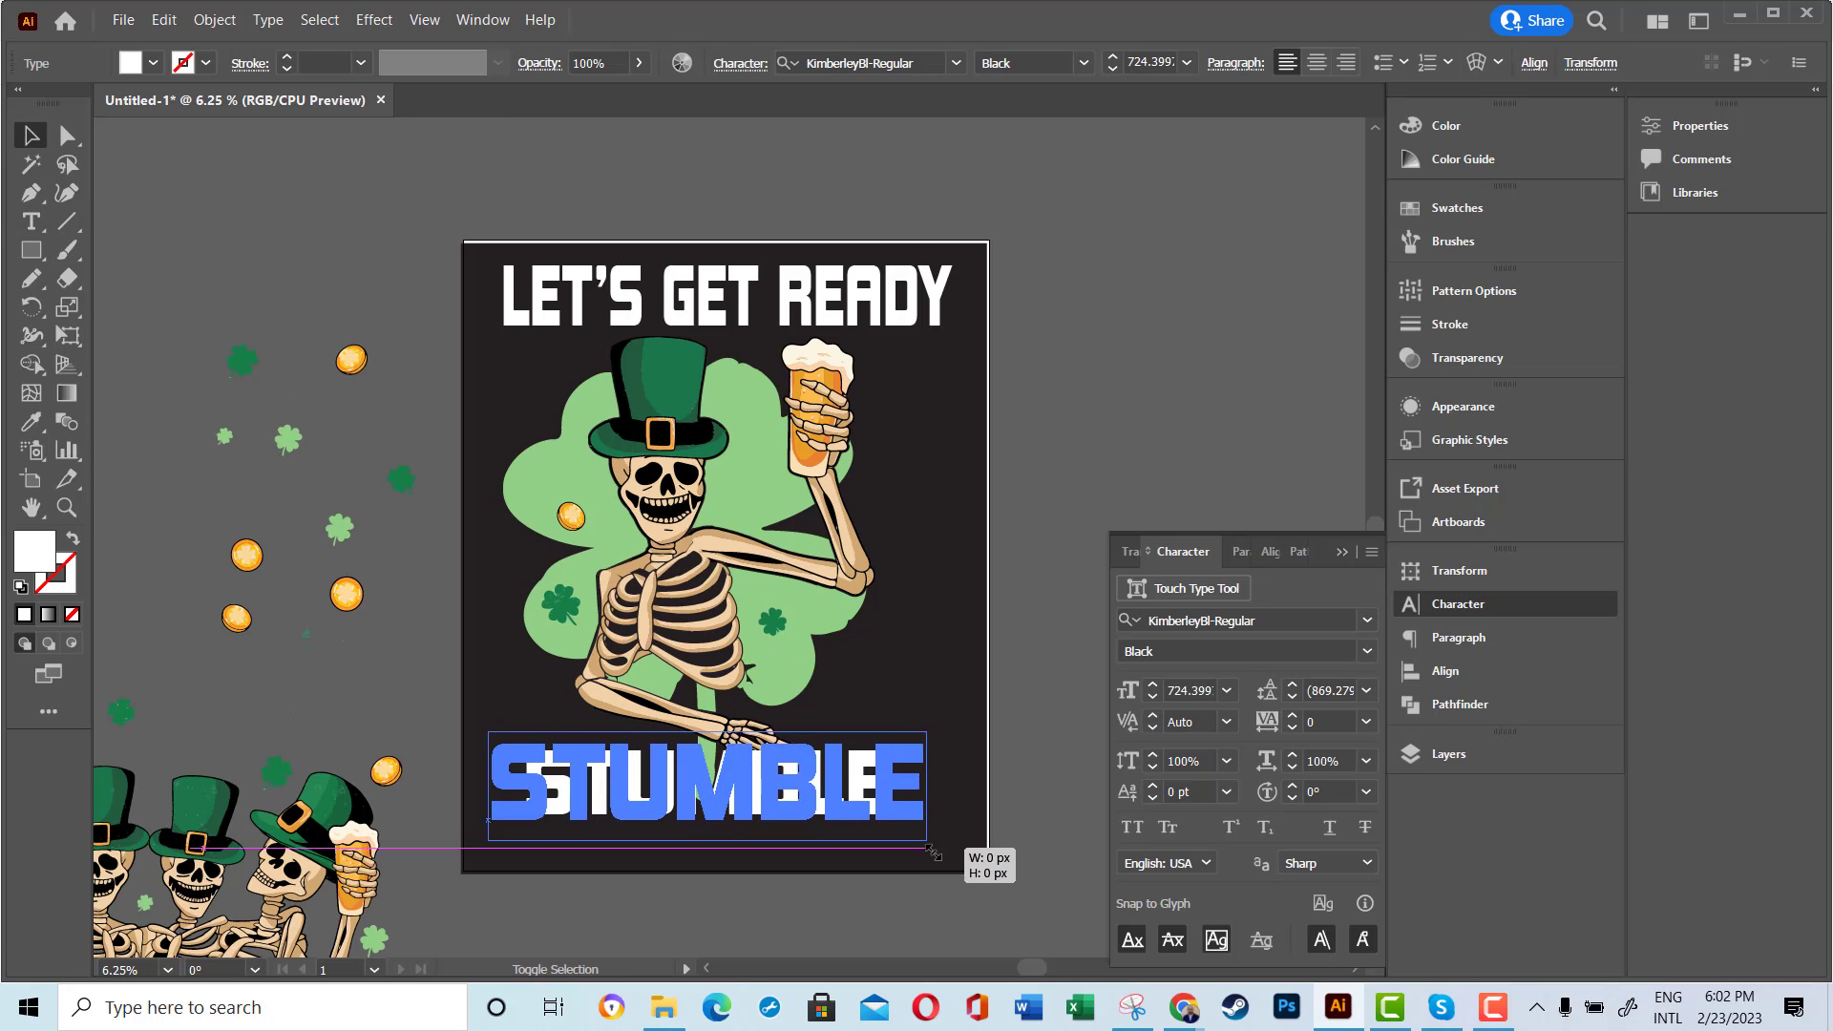
- Match "STUMBLE" to the headline's width and nudge both text lines into alignment above and below the skeleton
click(1019, 704)
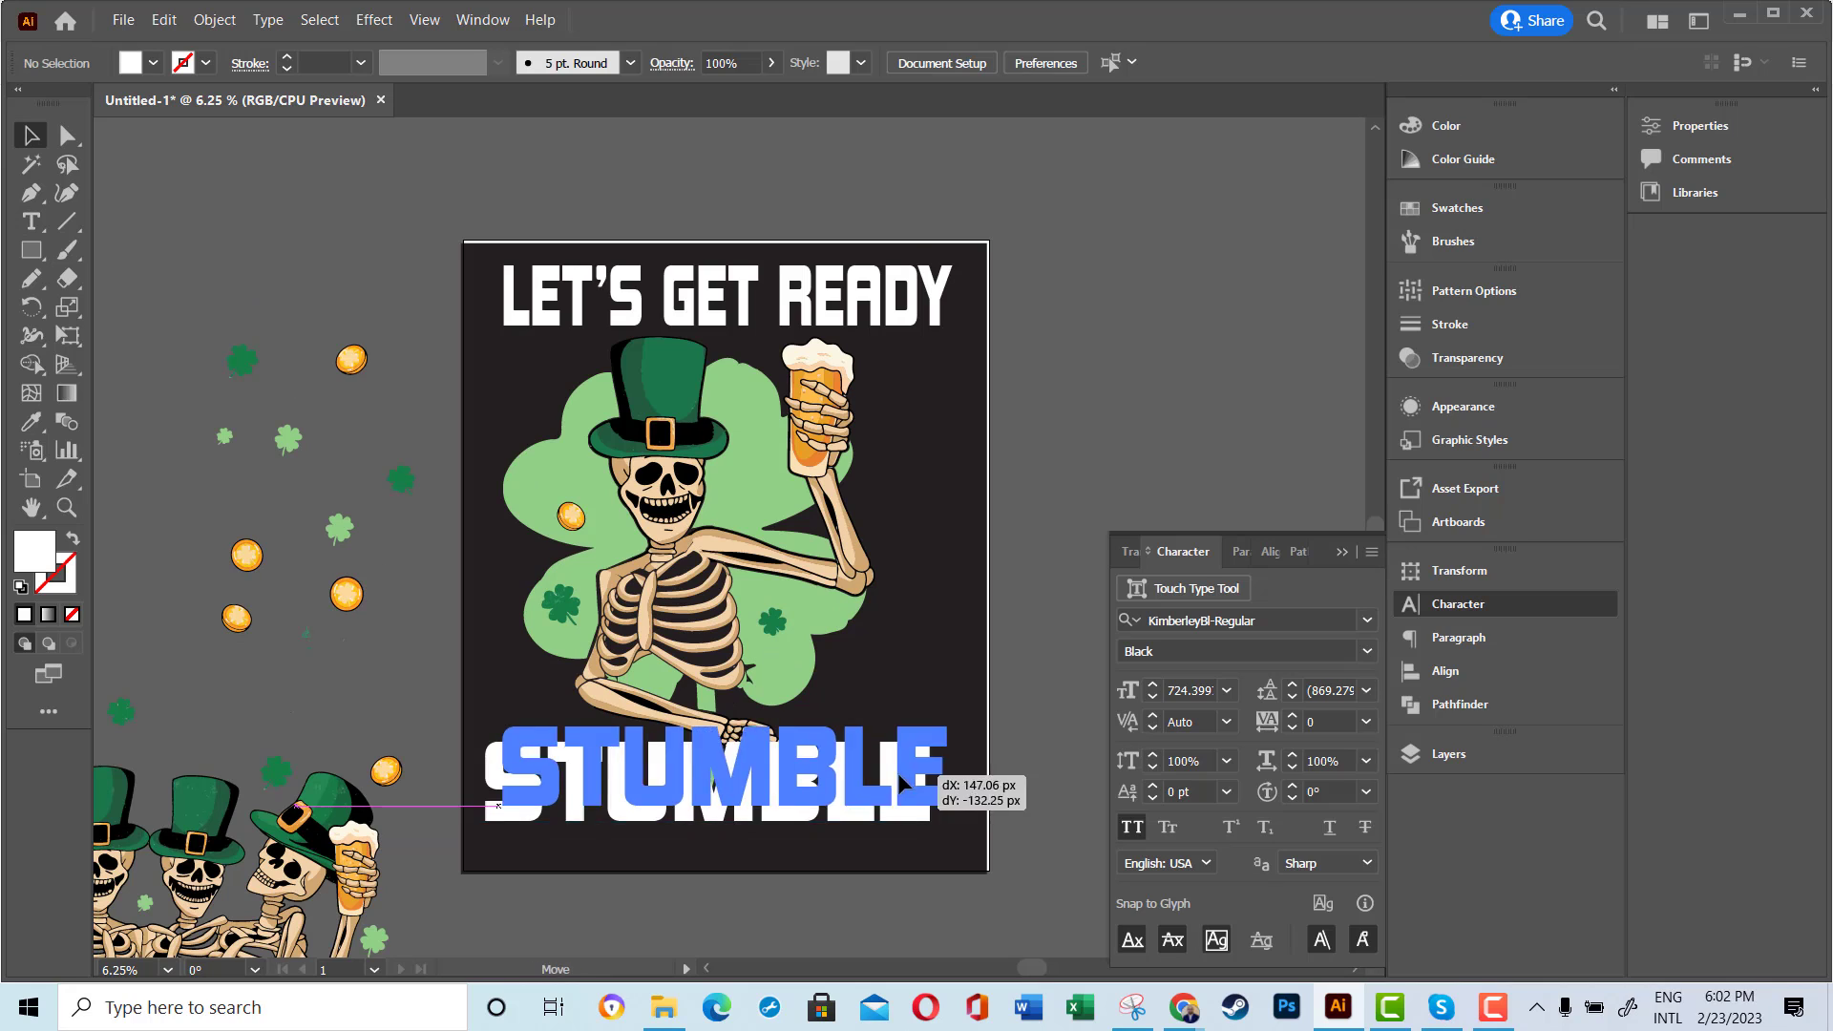
drag(730, 317, 723, 325)
click(1004, 398)
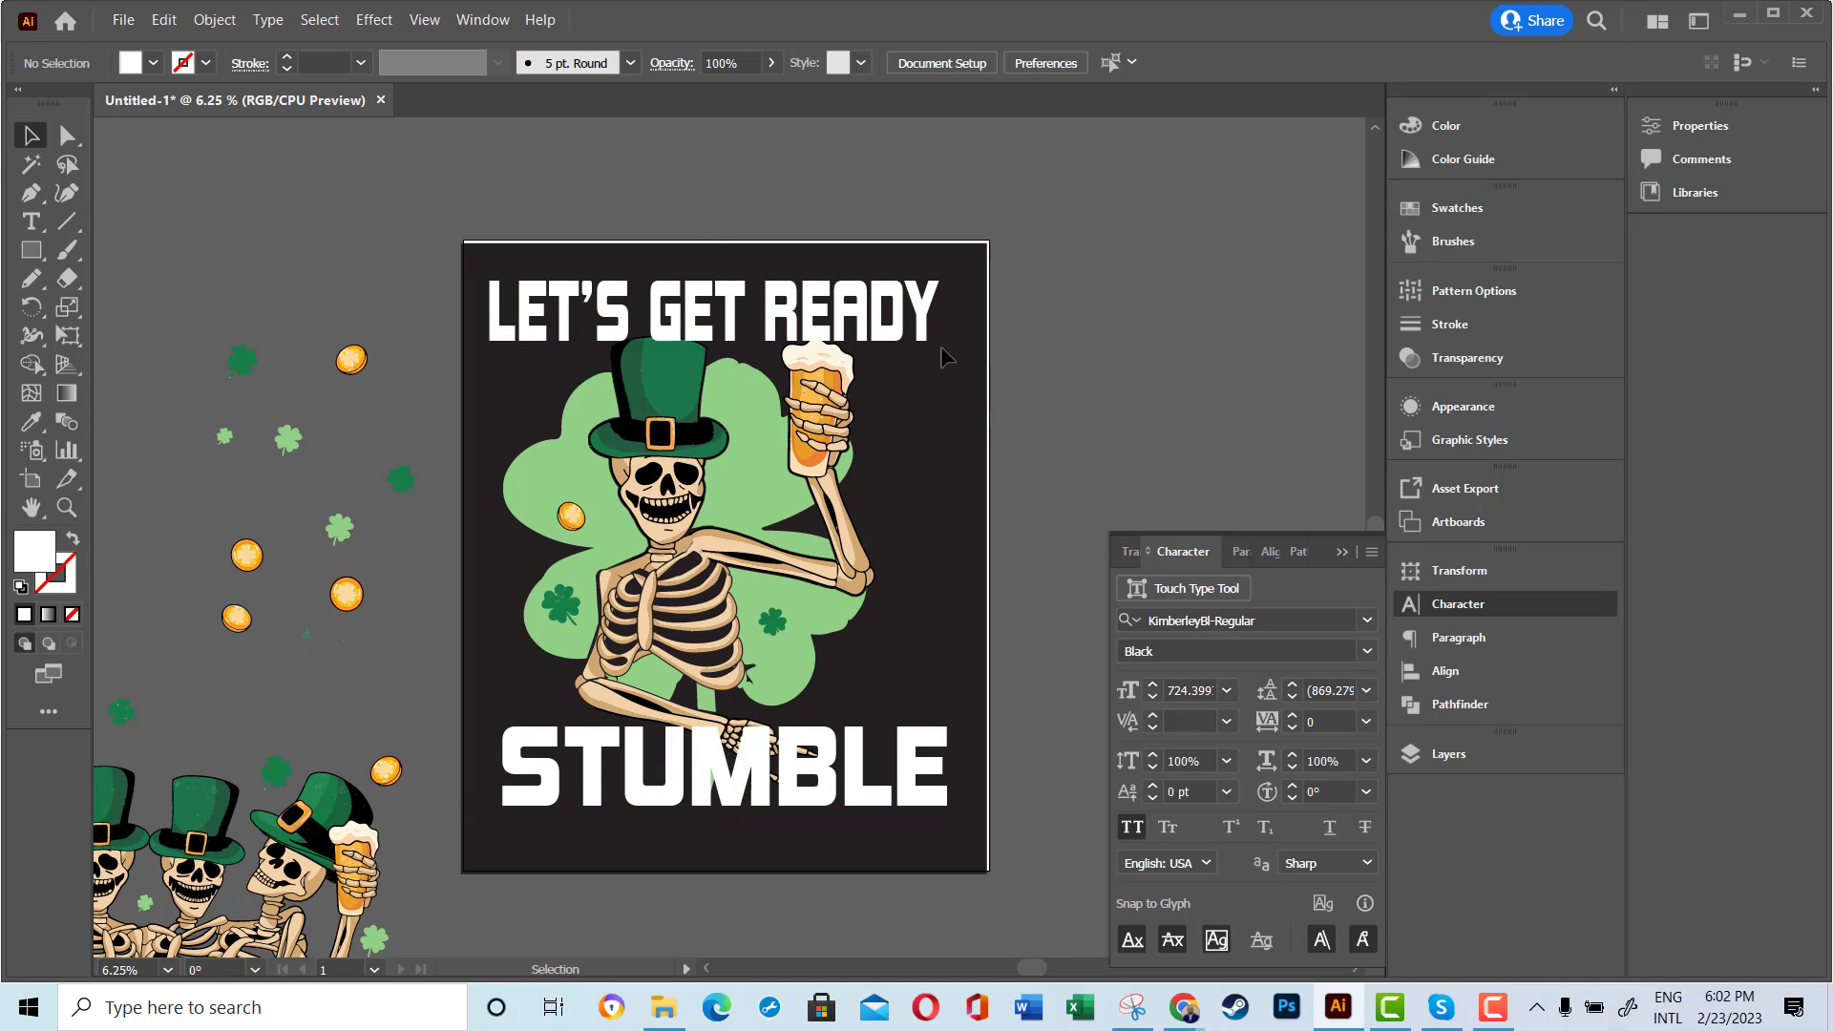
click(853, 761)
click(862, 516)
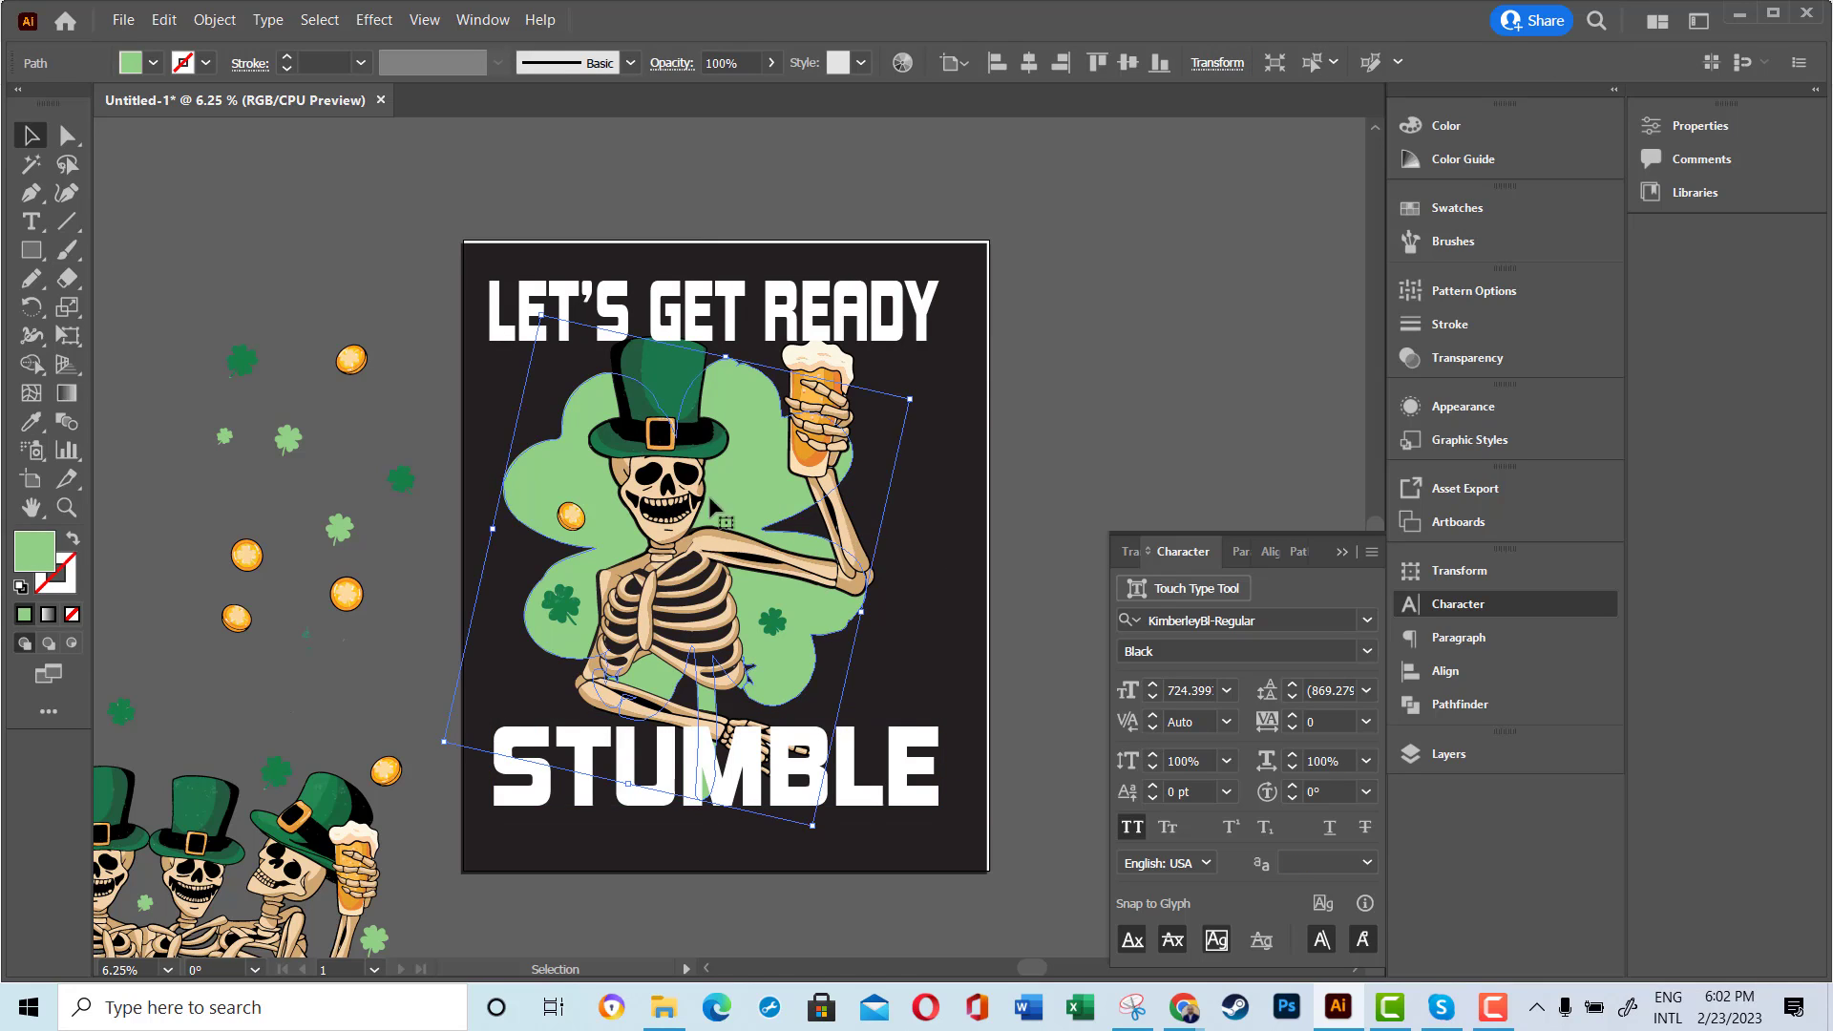
drag(730, 330, 729, 337)
click(964, 367)
click(853, 778)
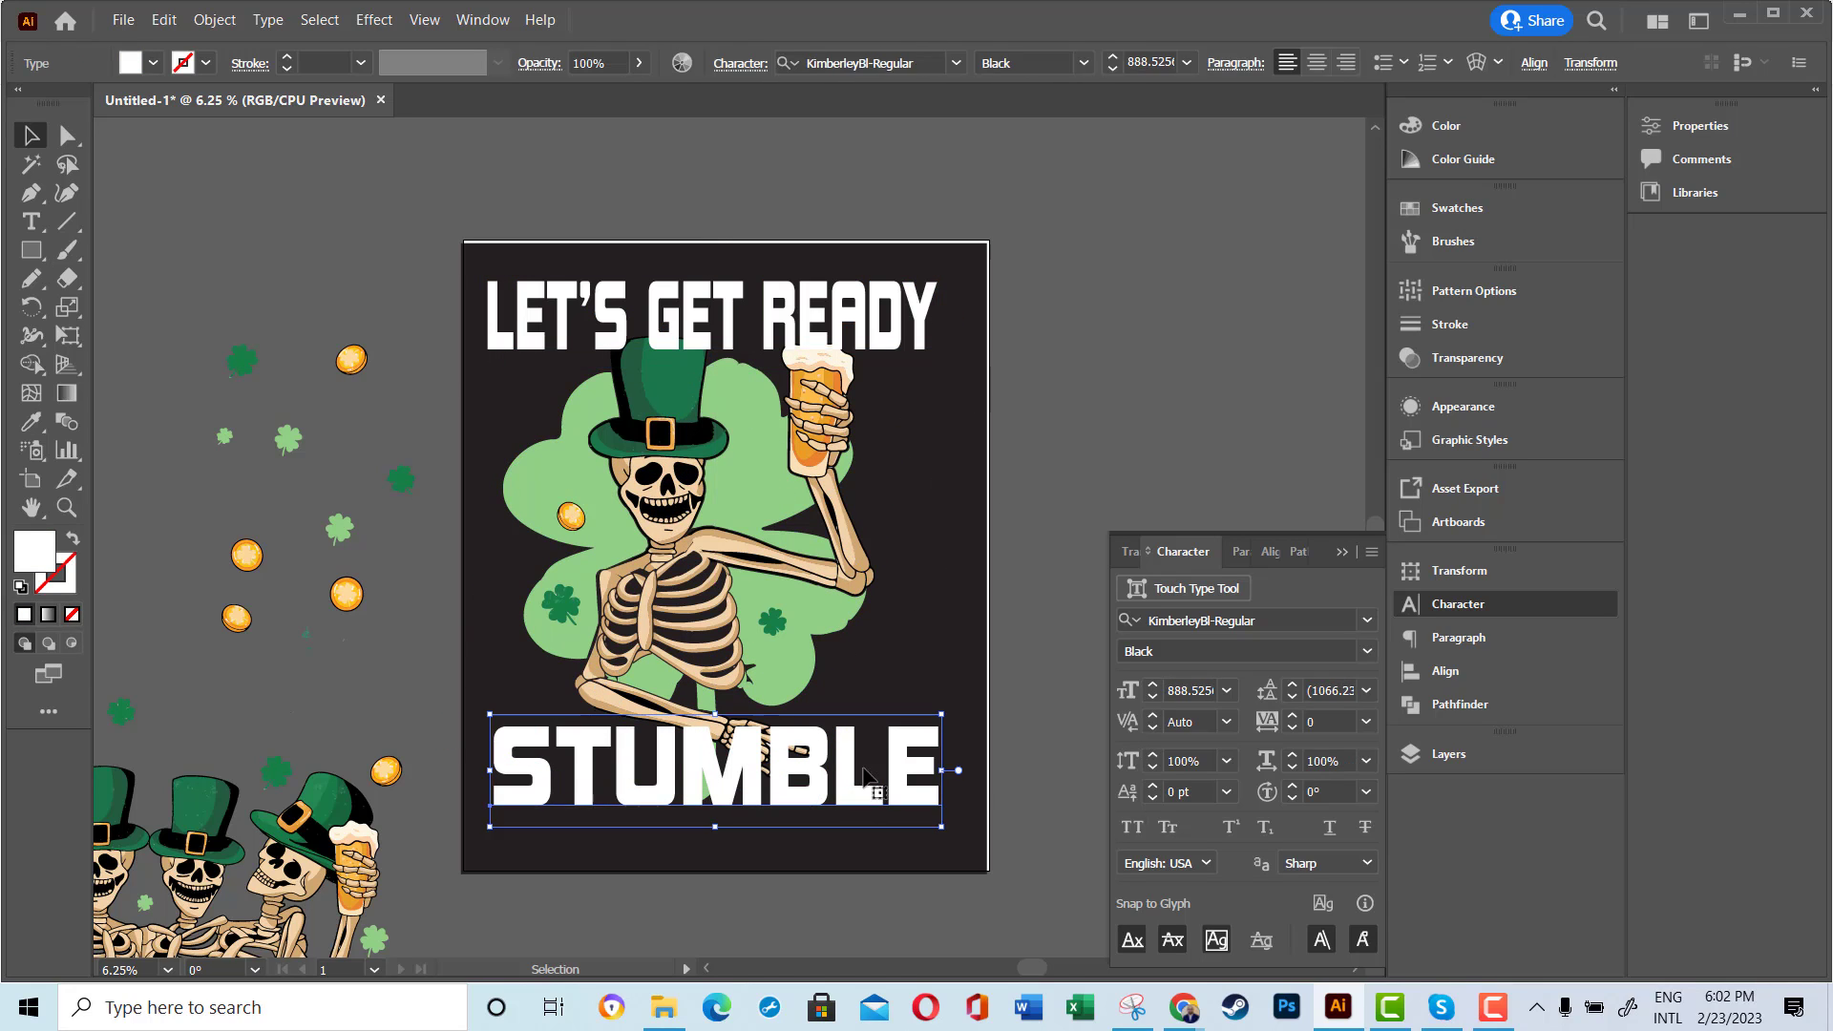
click(994, 718)
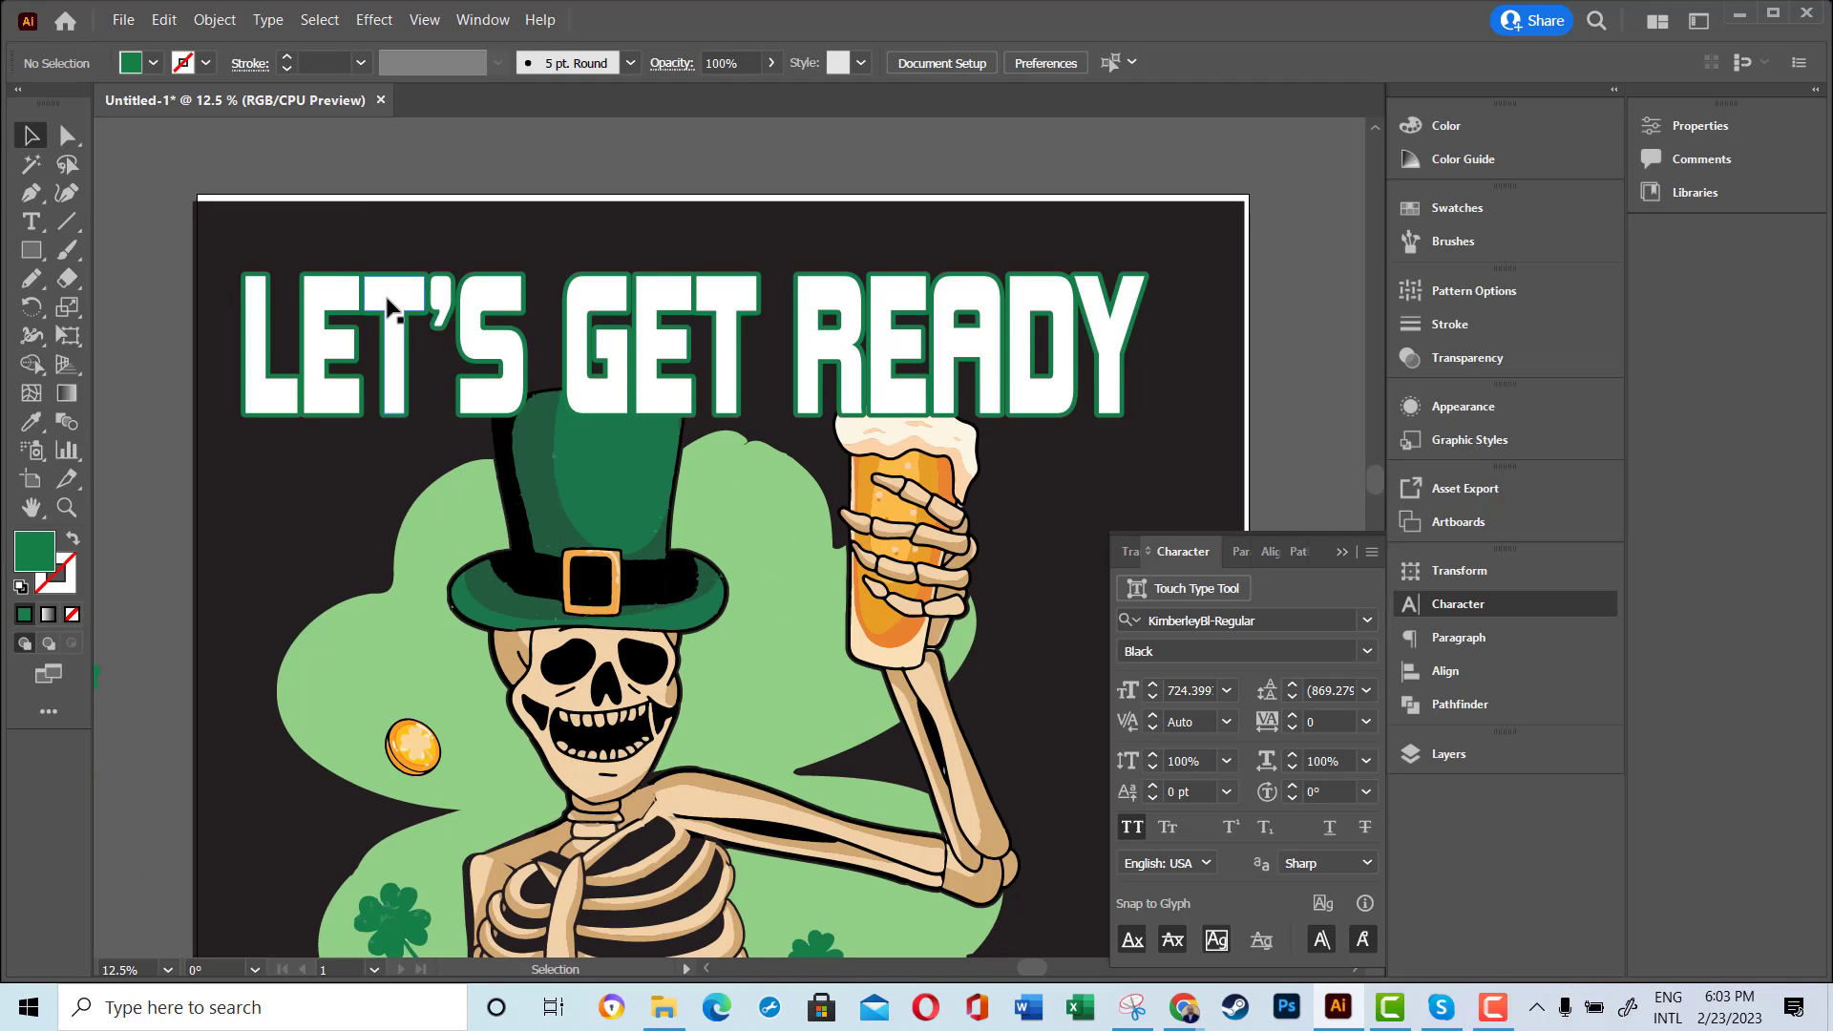
- Try moving the outlined "LET'S GET READY" headline slightly lower and undo it
click(389, 307)
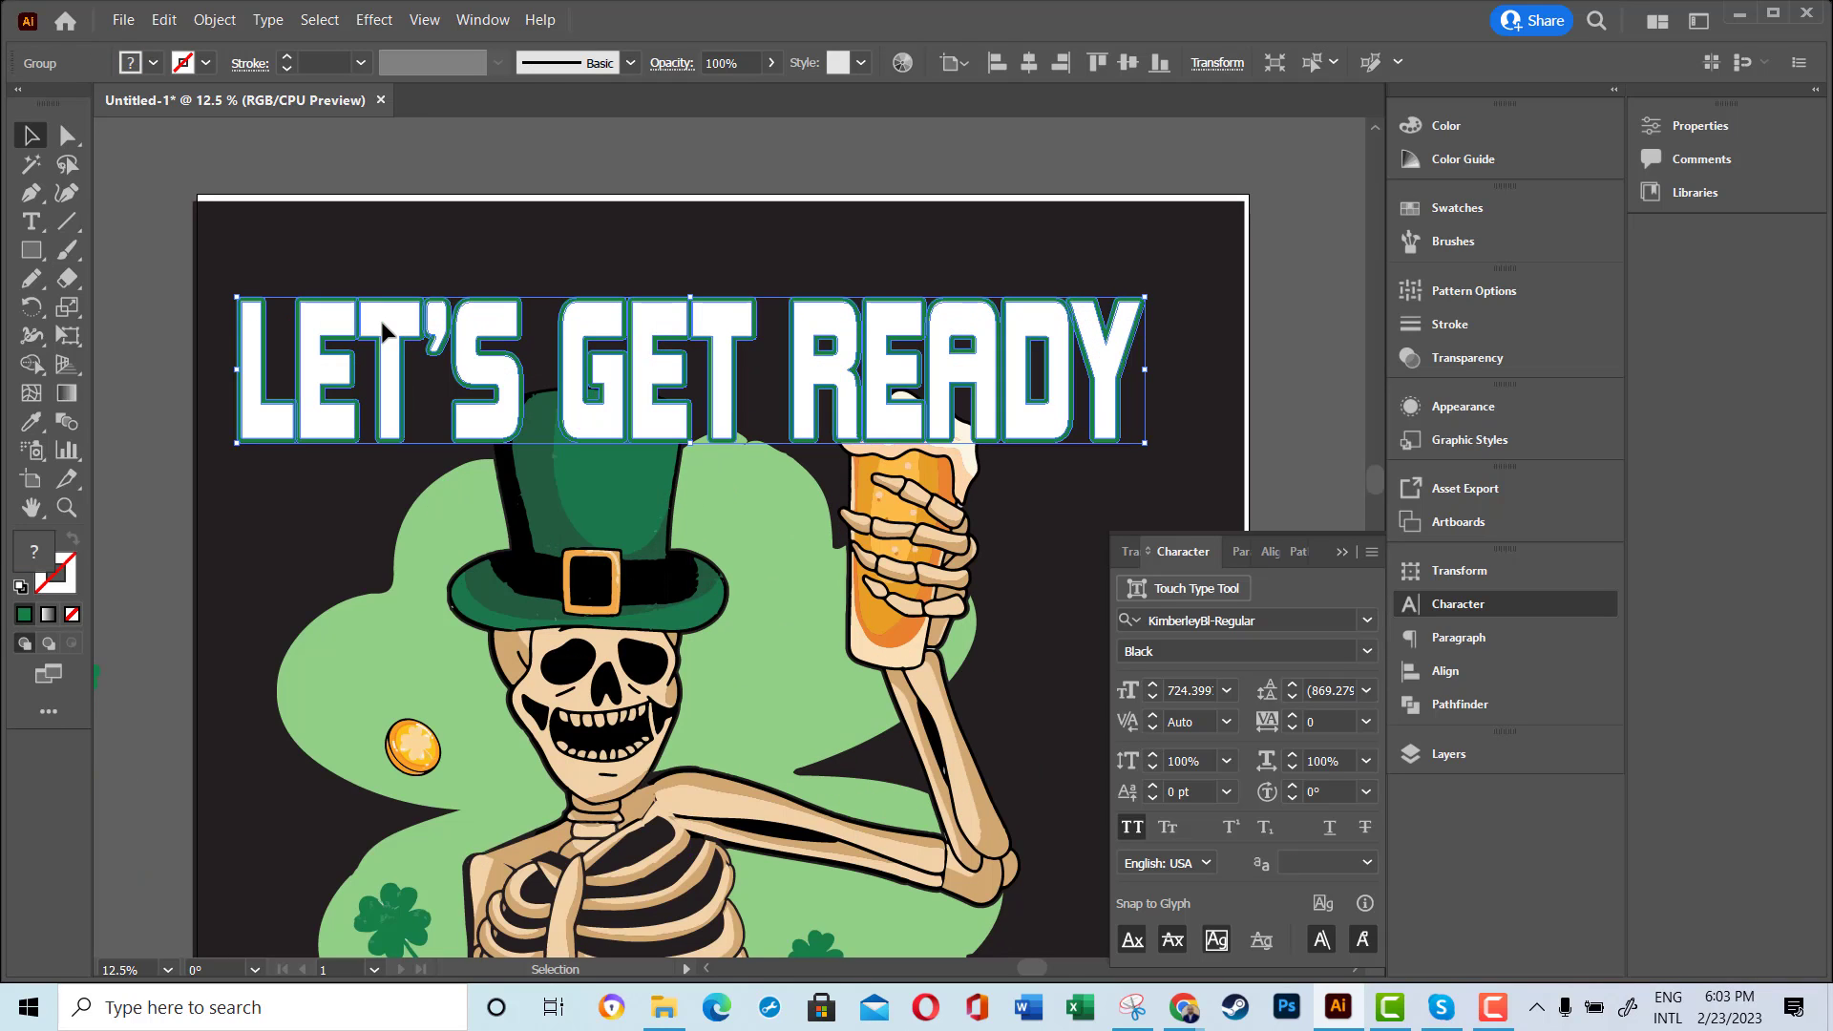
key(ctrl+z)
key(ctrl+z)
key(ctrl+z)
key(ctrl+z)
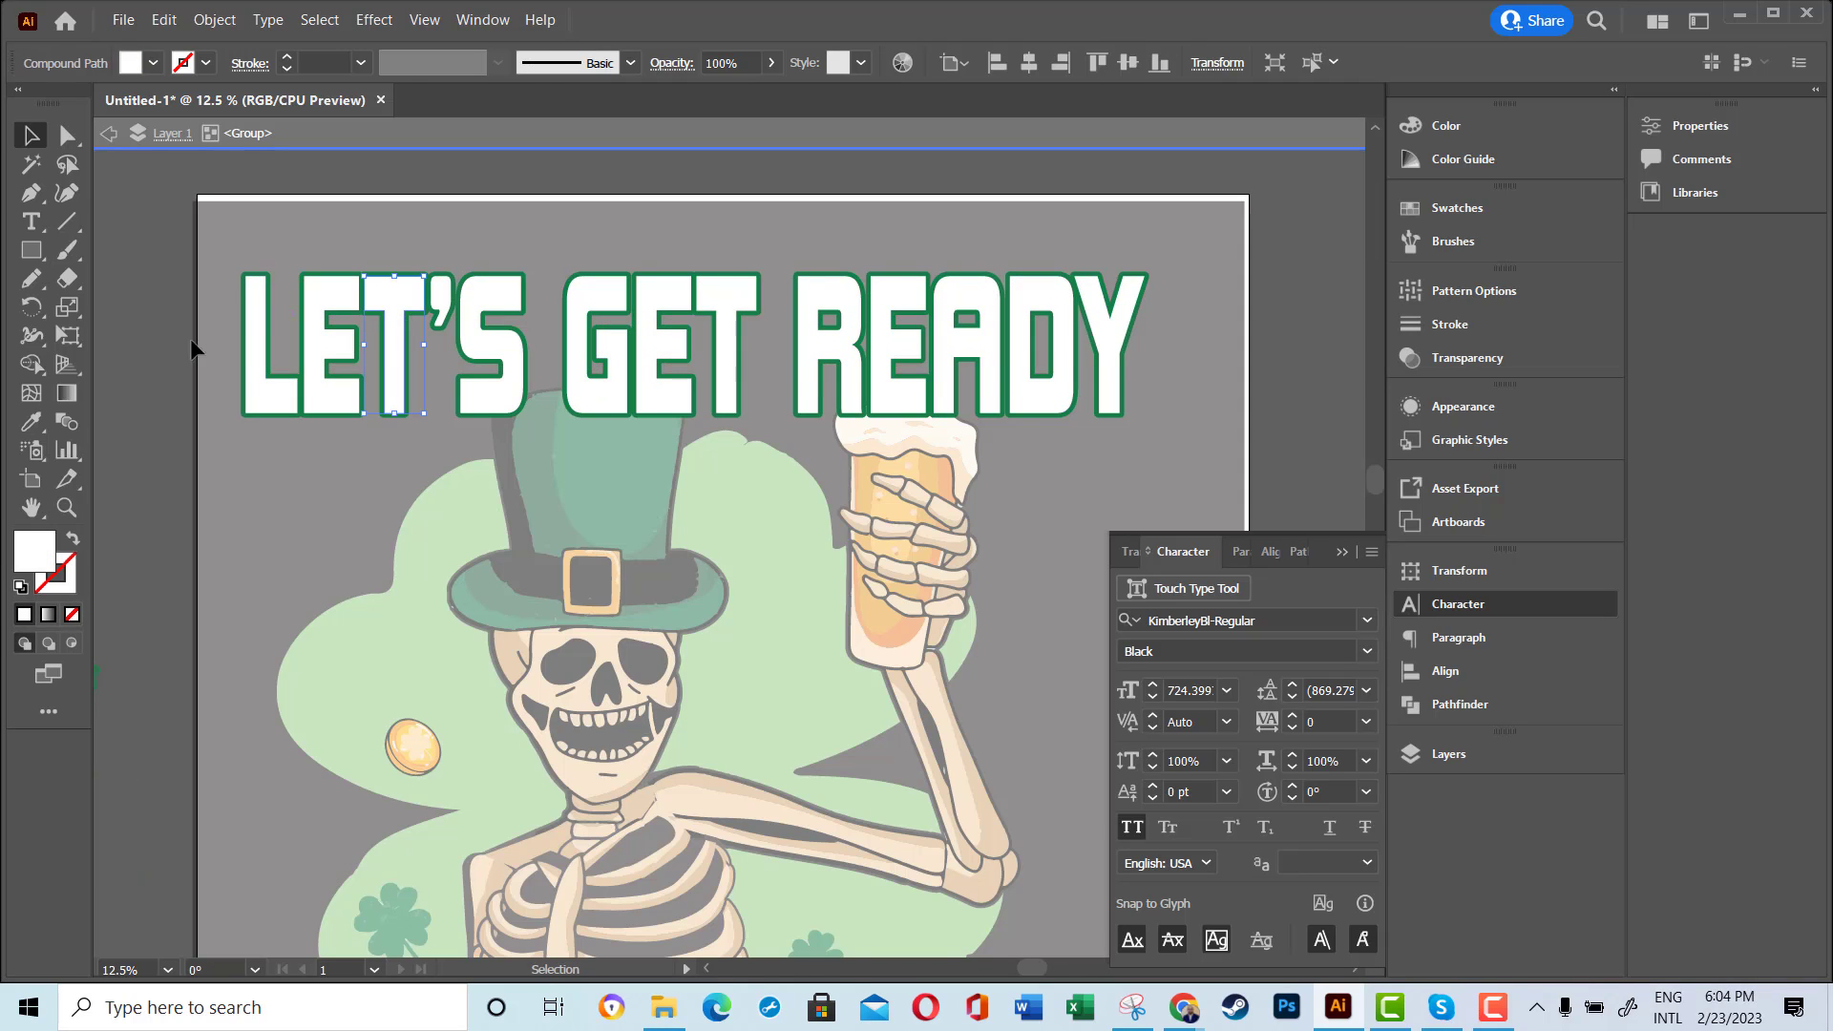
- Try filling the headline's offset outline with the hat's dark green using the Eyedropper and undo it
key(v)
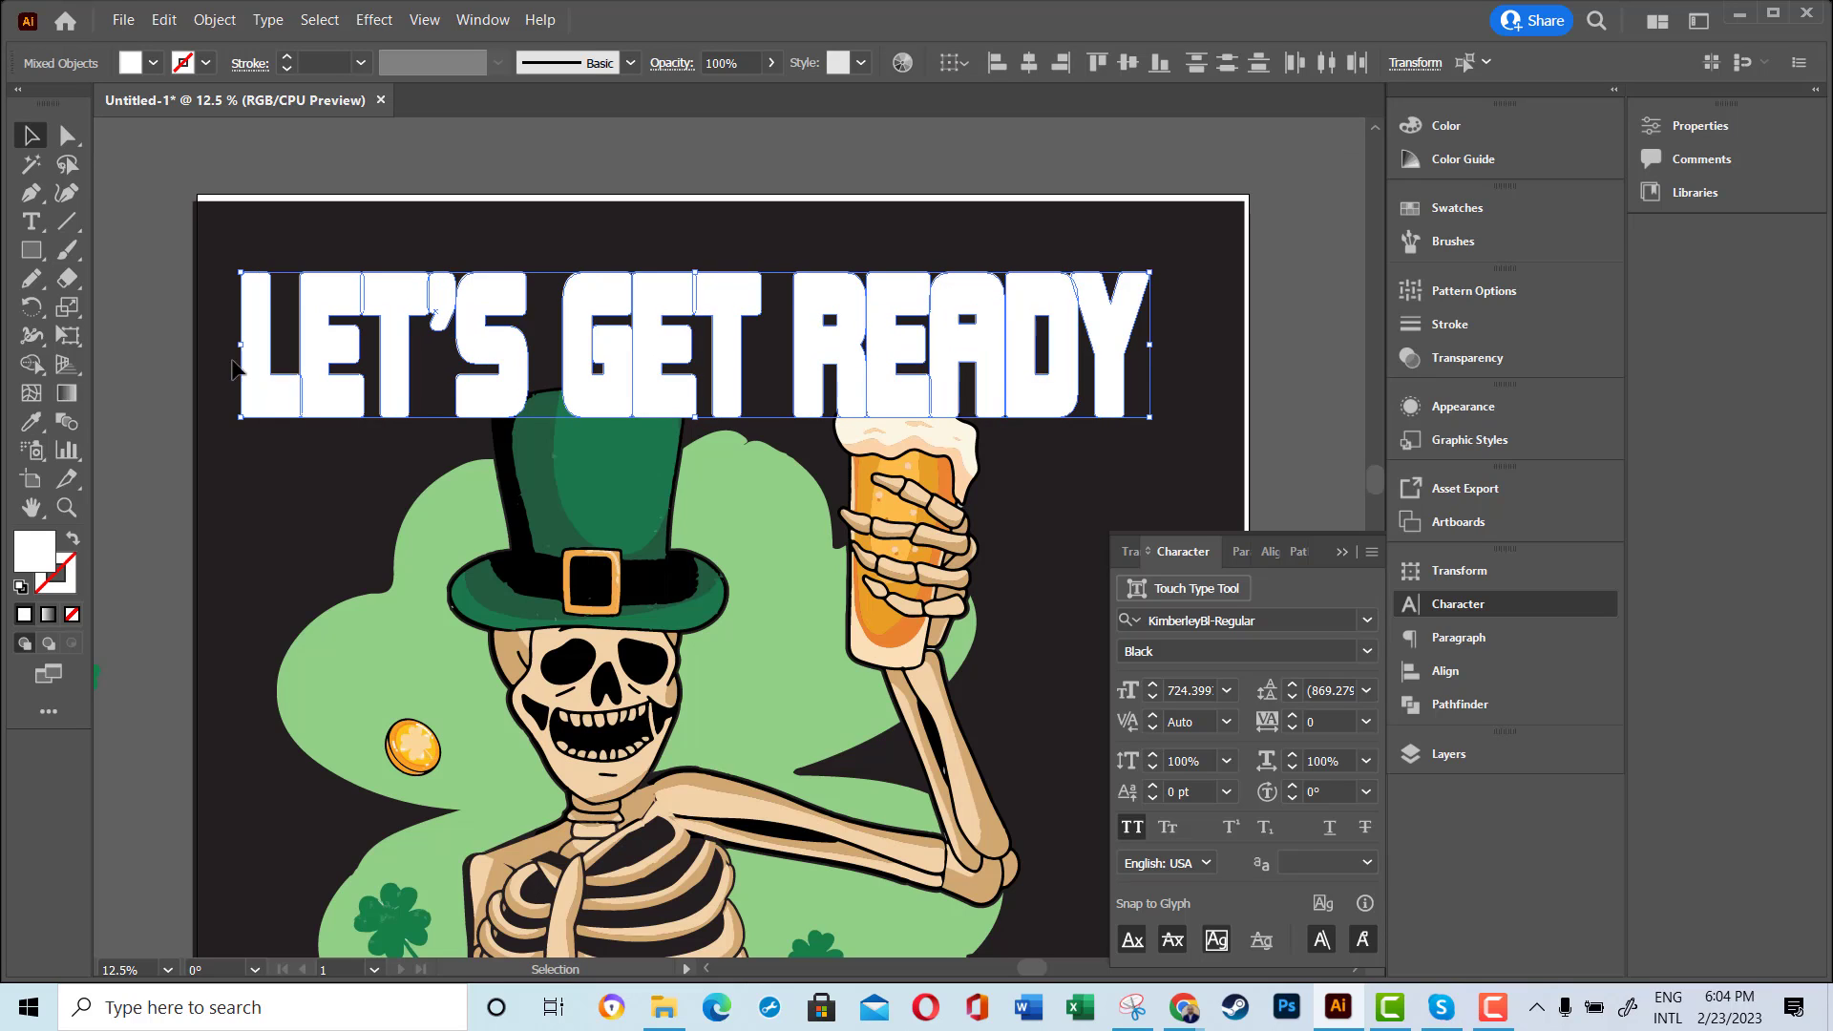
click(35, 426)
click(637, 485)
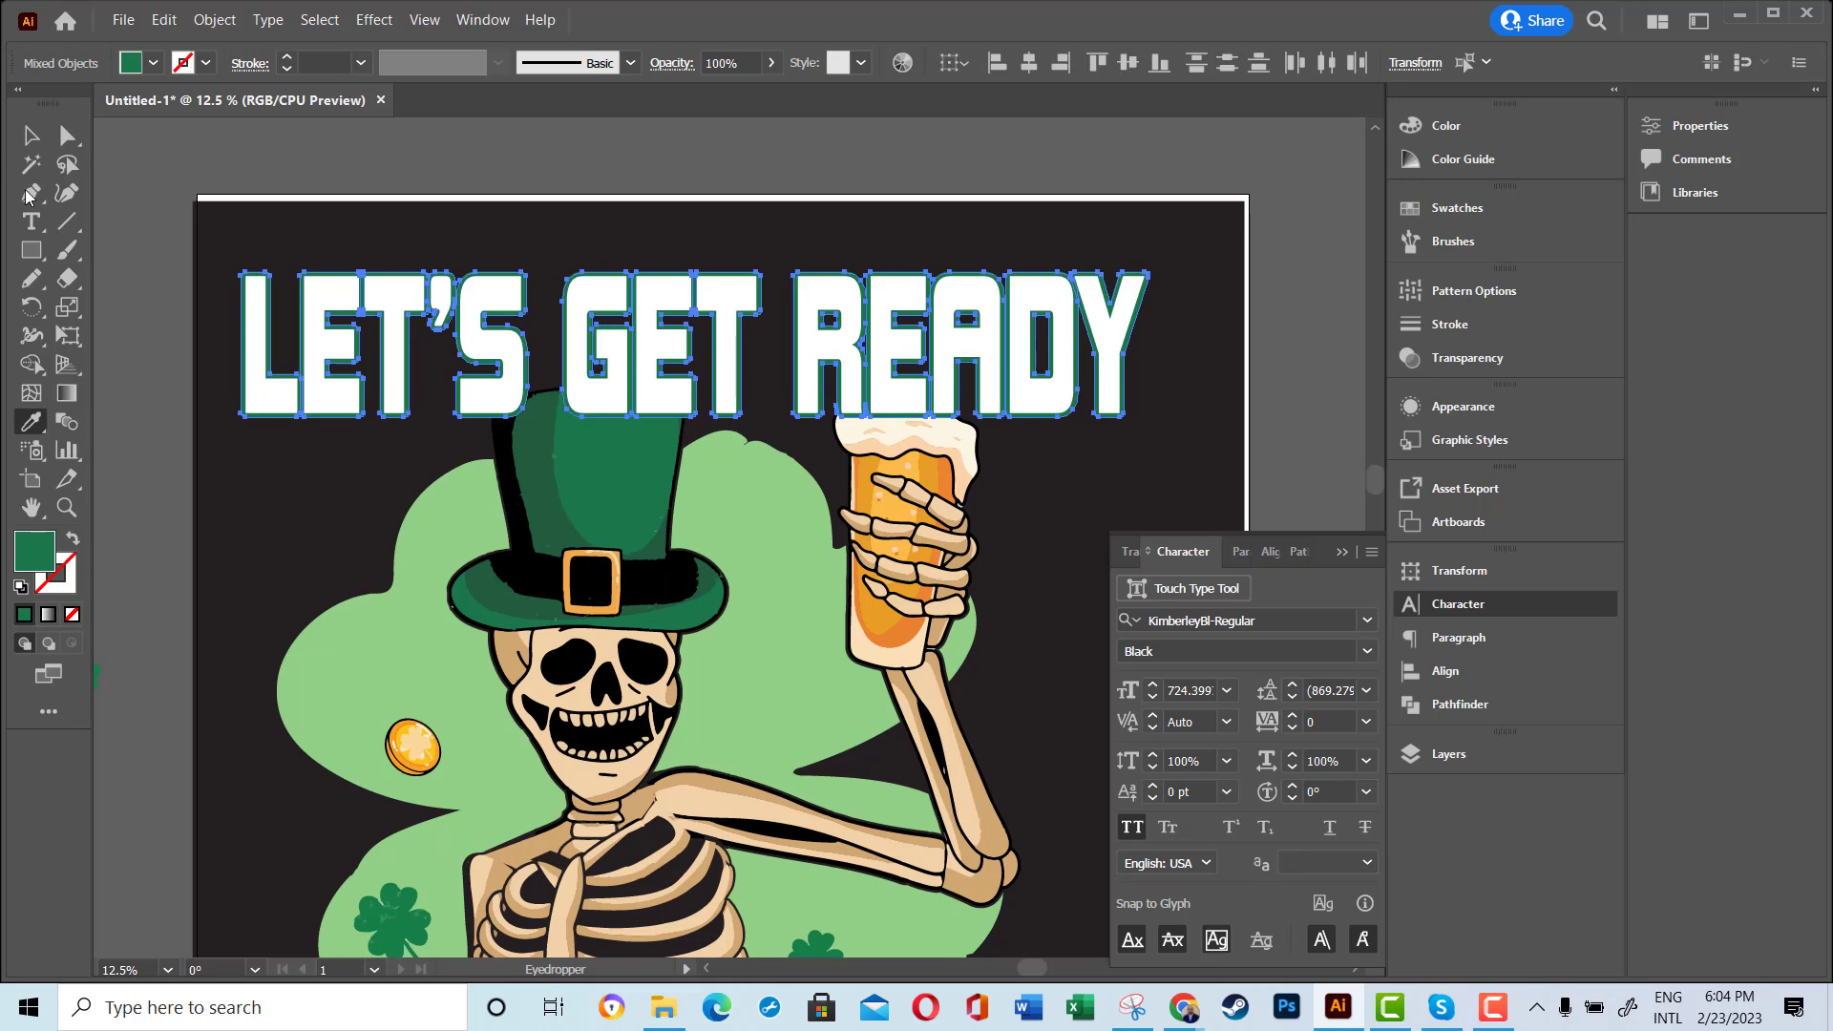
key(ctrl+z)
- Offset the headline paths by 20 px with round joins, give them a swatch fill and group them
click(214, 19)
click(554, 597)
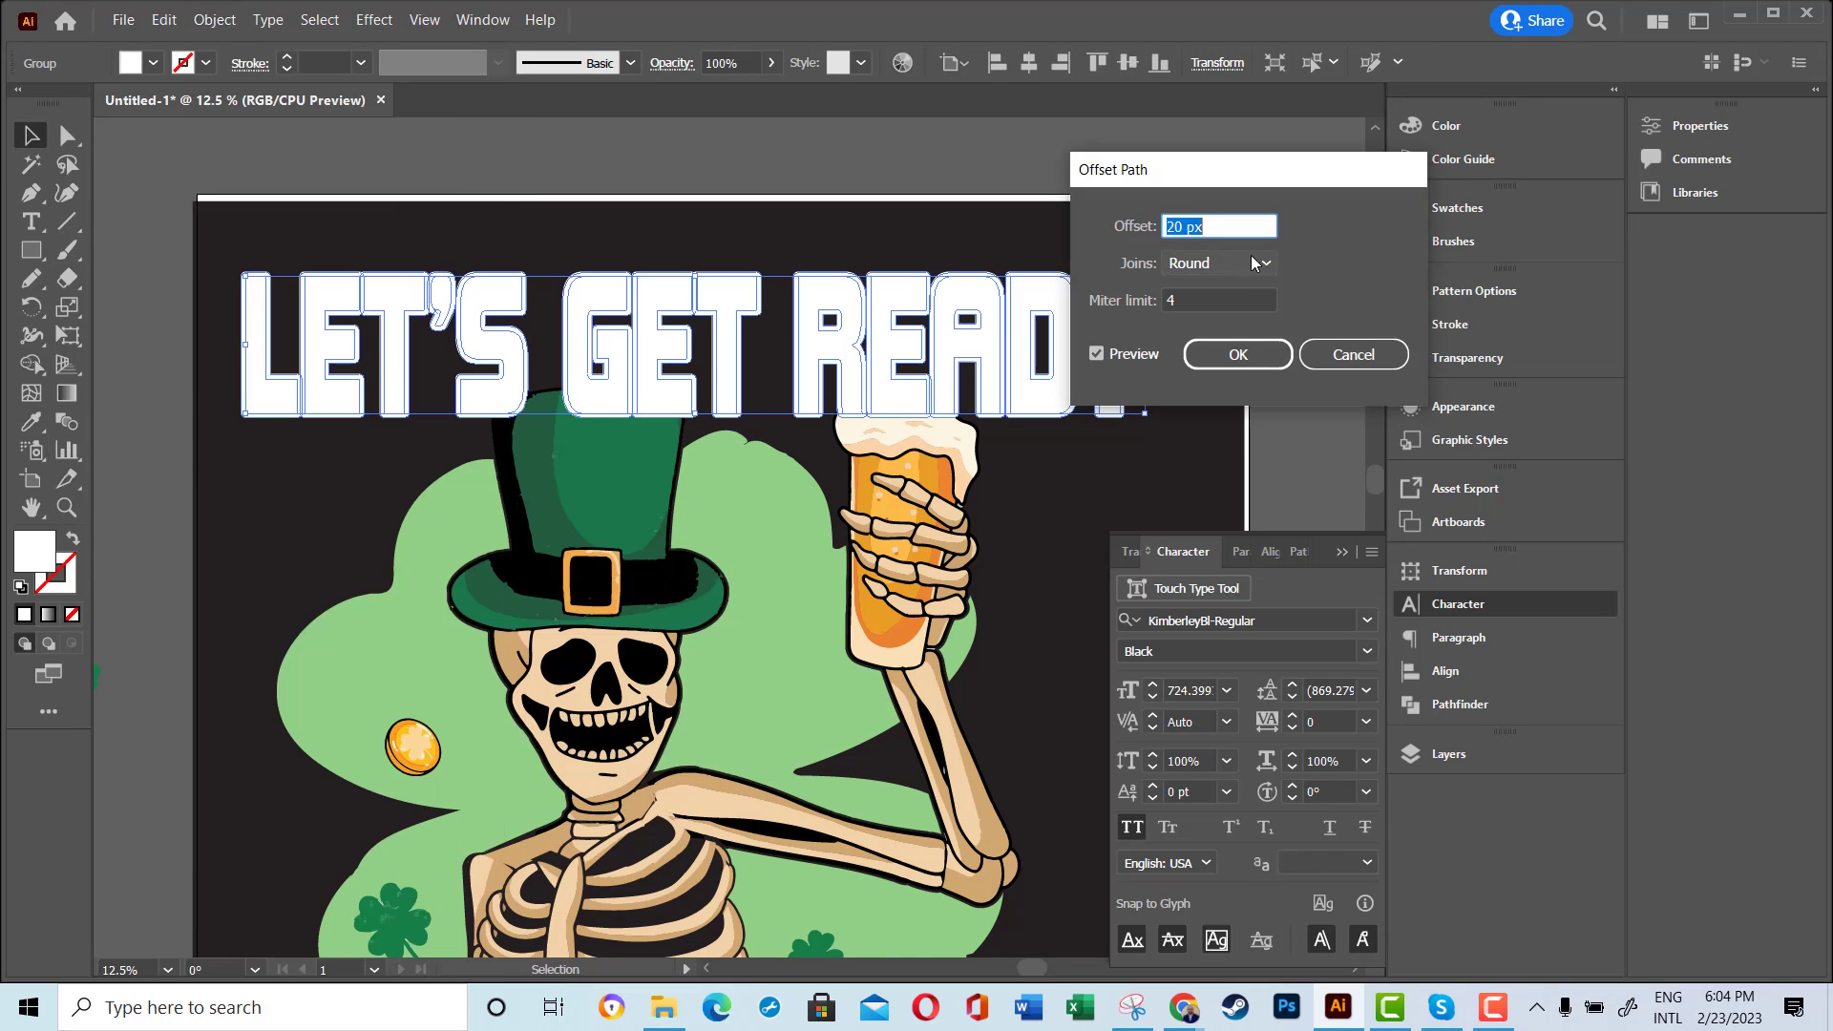
click(1230, 362)
click(153, 62)
click(143, 144)
key(ctrl+g)
- Examine the letter L of the headline up close to check how its layered outlines stack
click(391, 256)
double_click(264, 321)
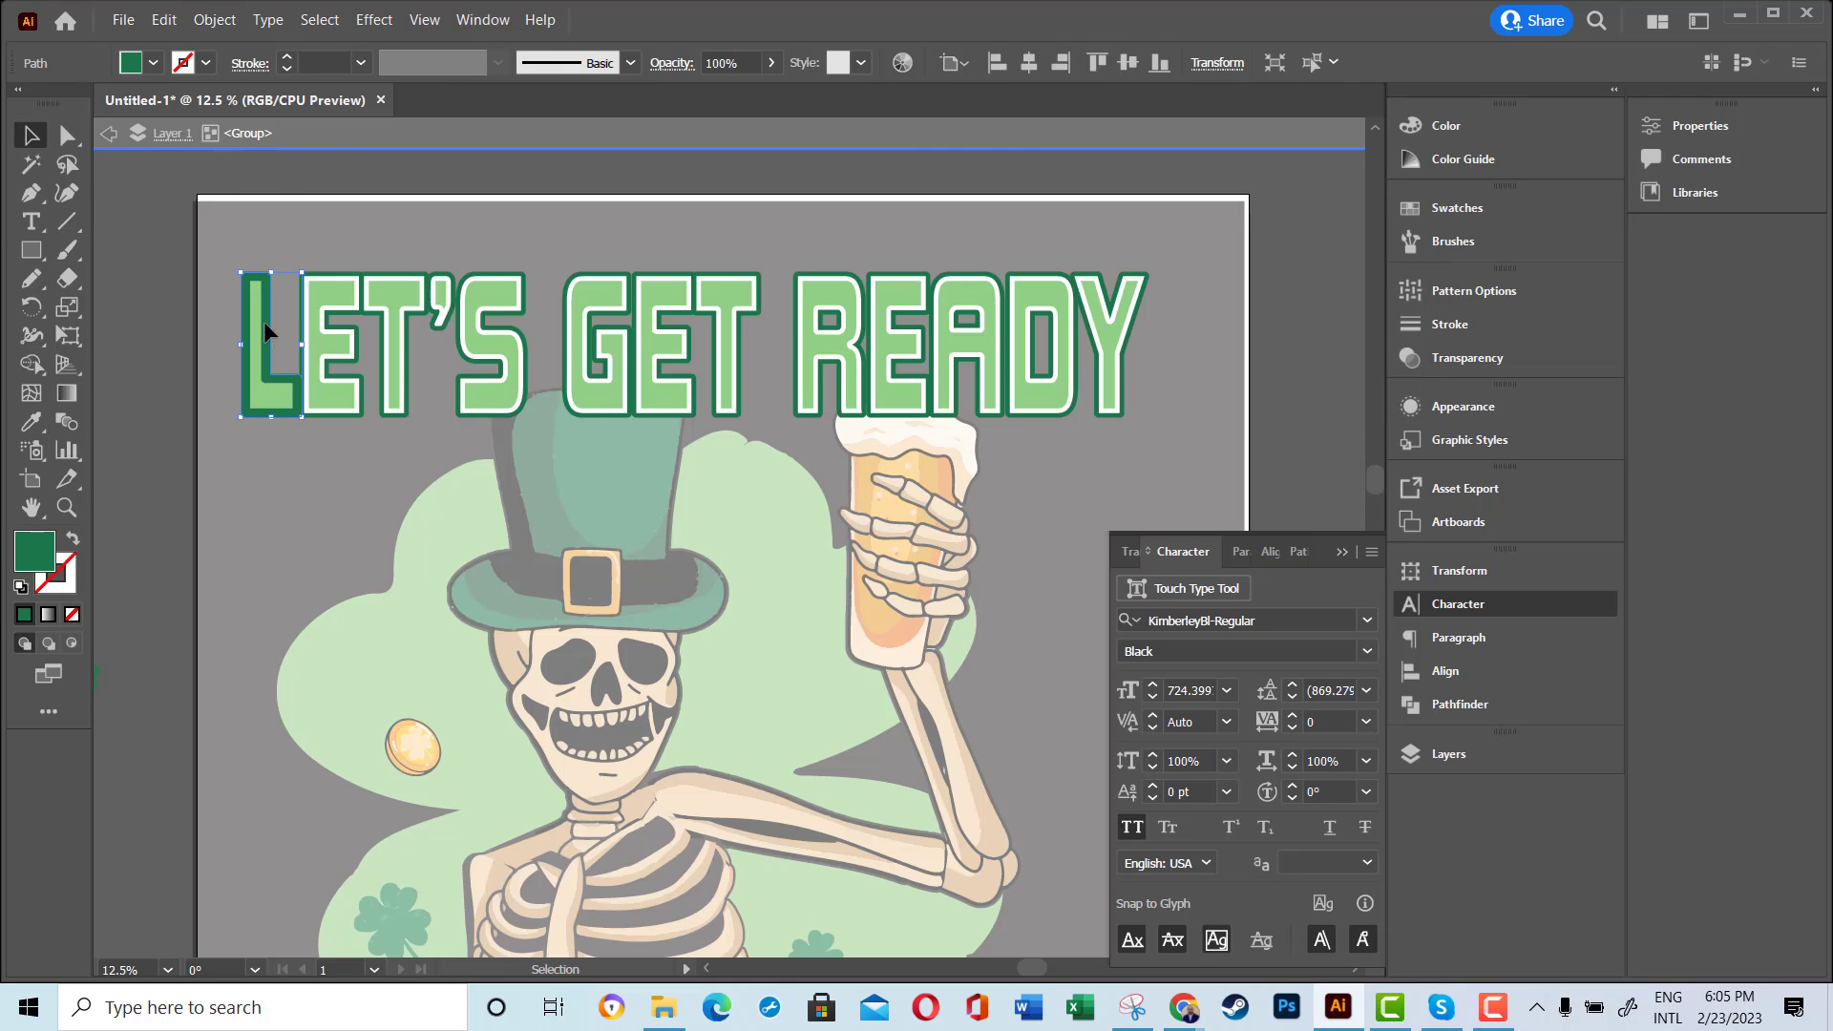
key(Escape)
click(266, 297)
key(ctrl+equal)
key(ctrl+equal)
key(ctrl+equal)
key(ctrl+equal)
key(ctrl+equal)
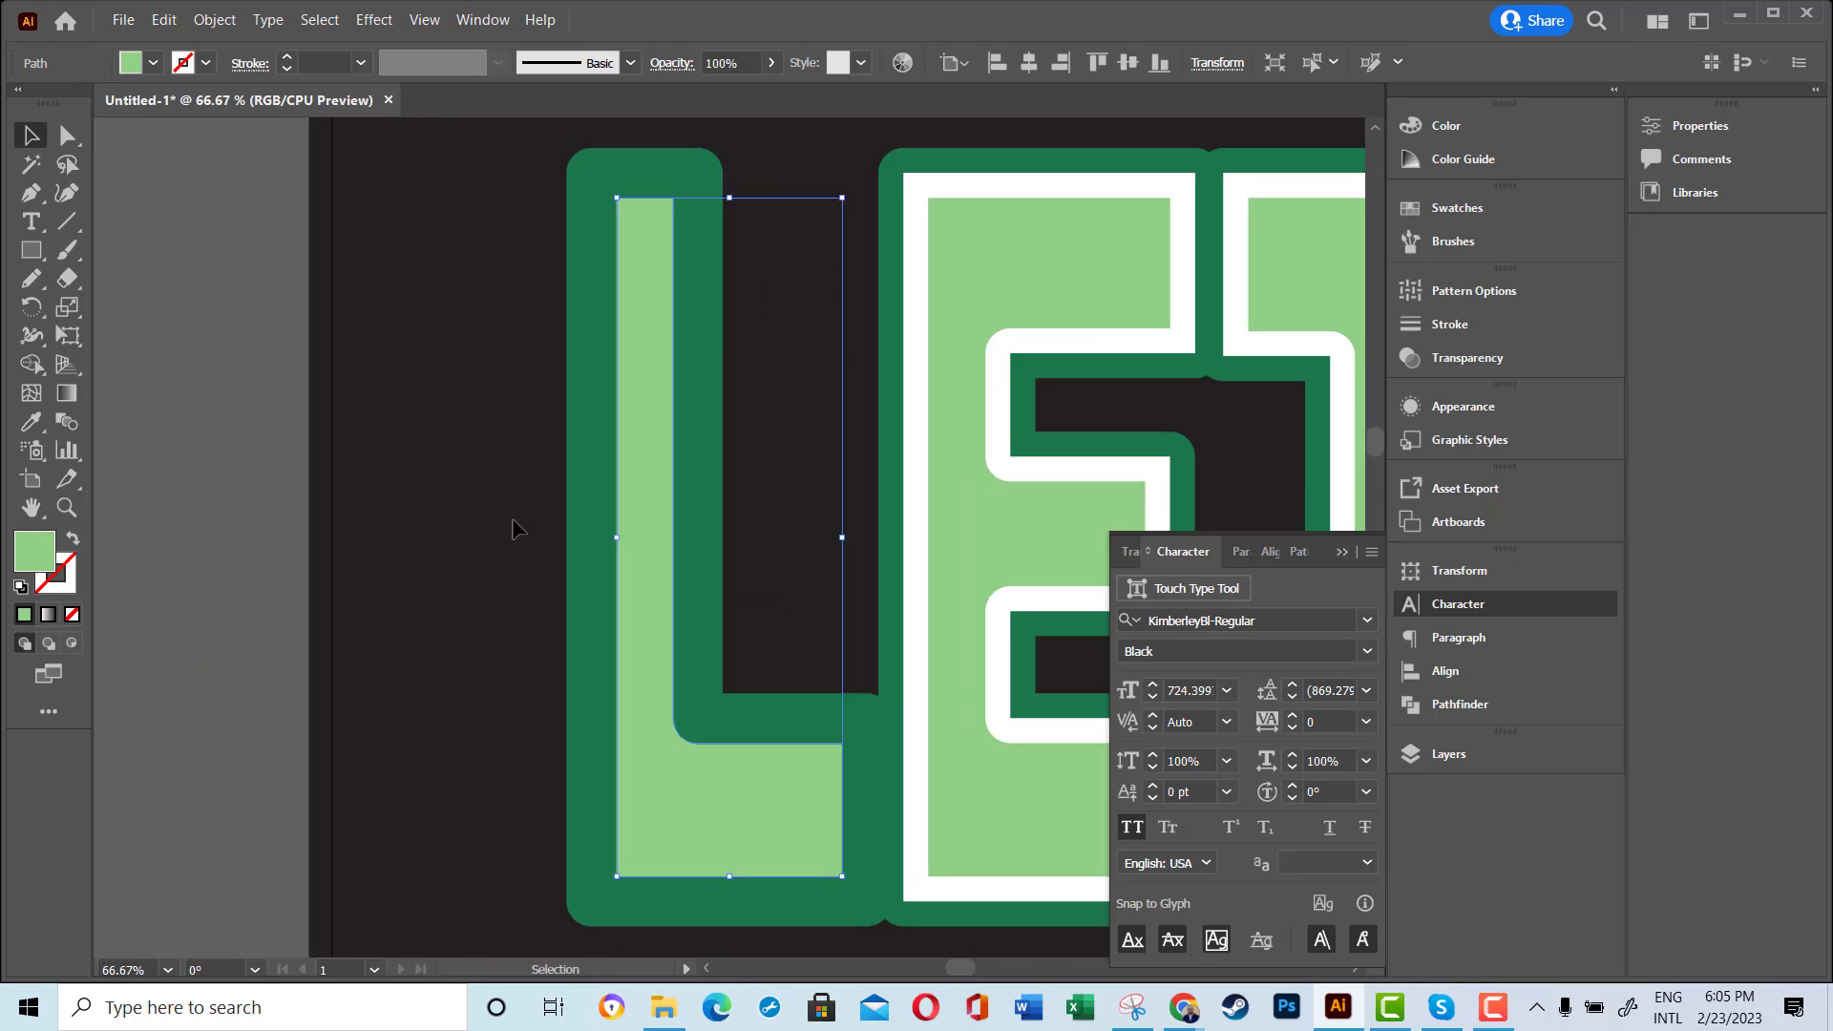
click(565, 511)
key(ctrl+minus)
key(ctrl+minus)
key(ctrl+minus)
key(ctrl+minus)
key(ctrl+minus)
key(ctrl+minus)
key(ctrl+minus)
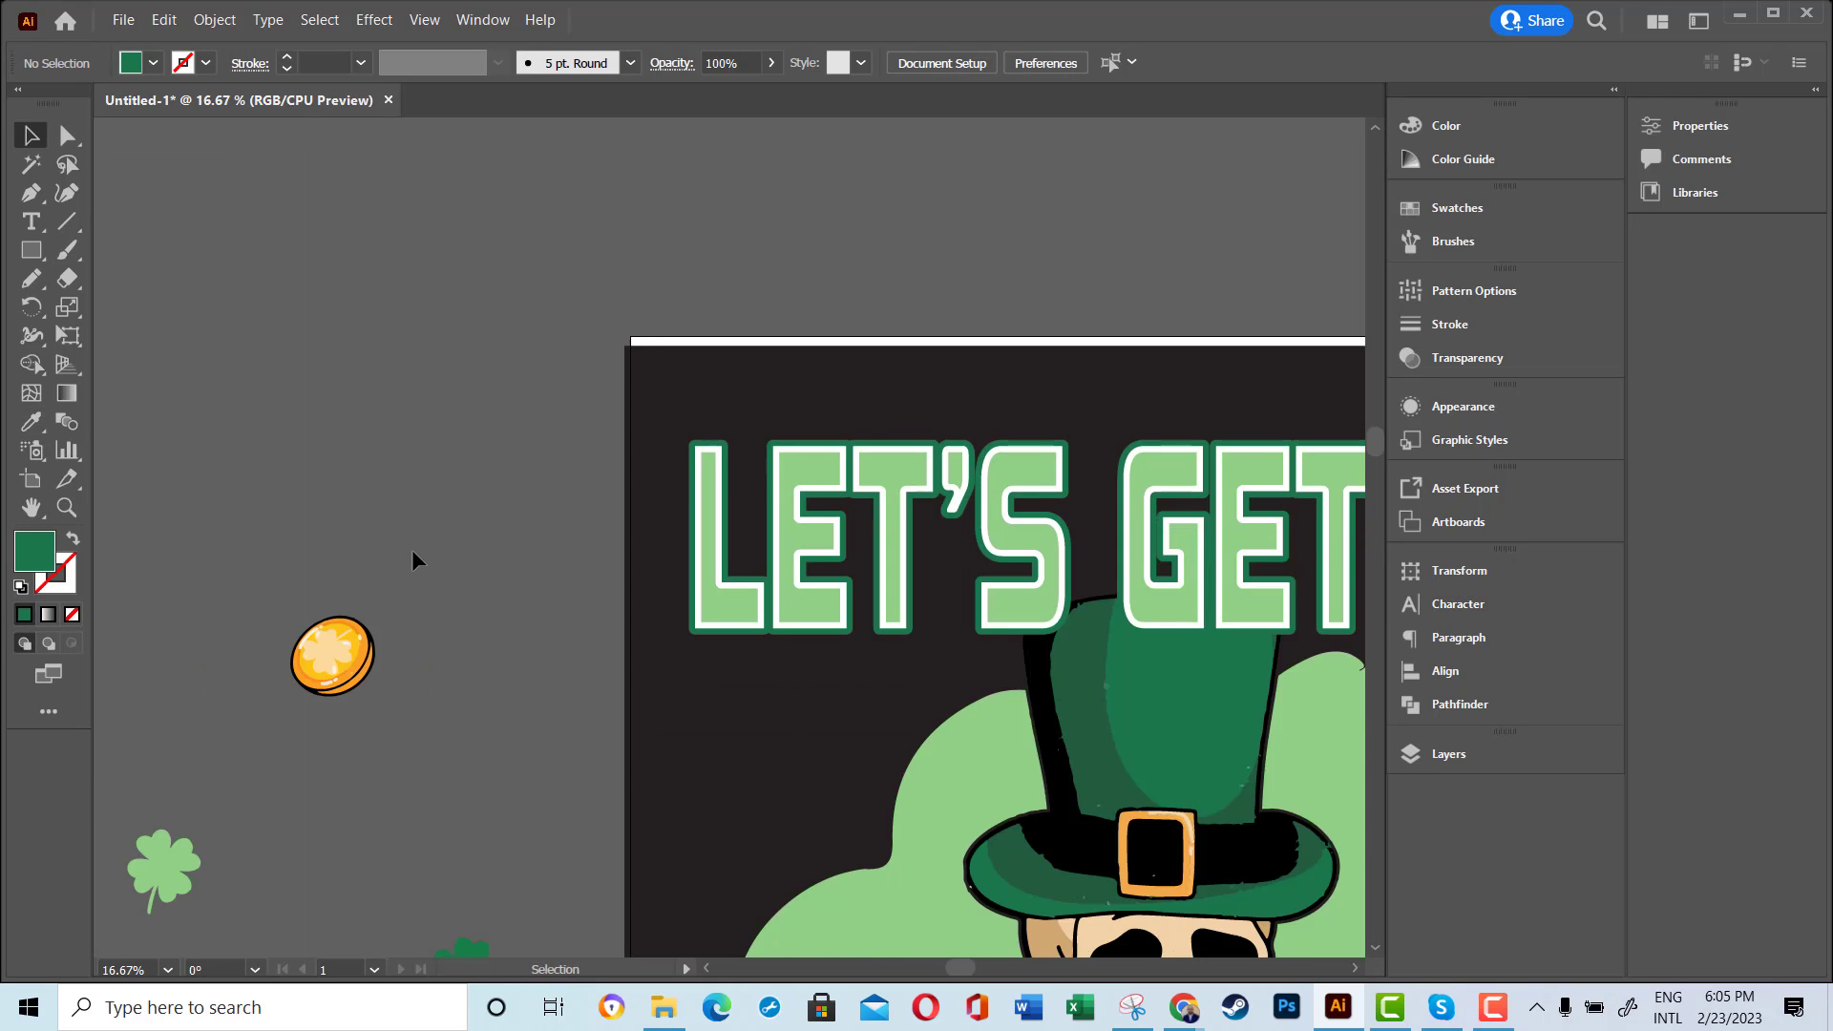
- Isolate the headline group and draw thin horizontal stripes across the upper half of its letters
click(437, 565)
scroll(1022, 434, down, 2)
key(ctrl+equal)
key(ctrl+equal)
key(ctrl+equal)
double_click(571, 475)
click(67, 224)
mouse_move(168, 267)
mouse_down()
mouse_move(1355, 301)
mouse_move(1356, 331)
mouse_up()
key(v)
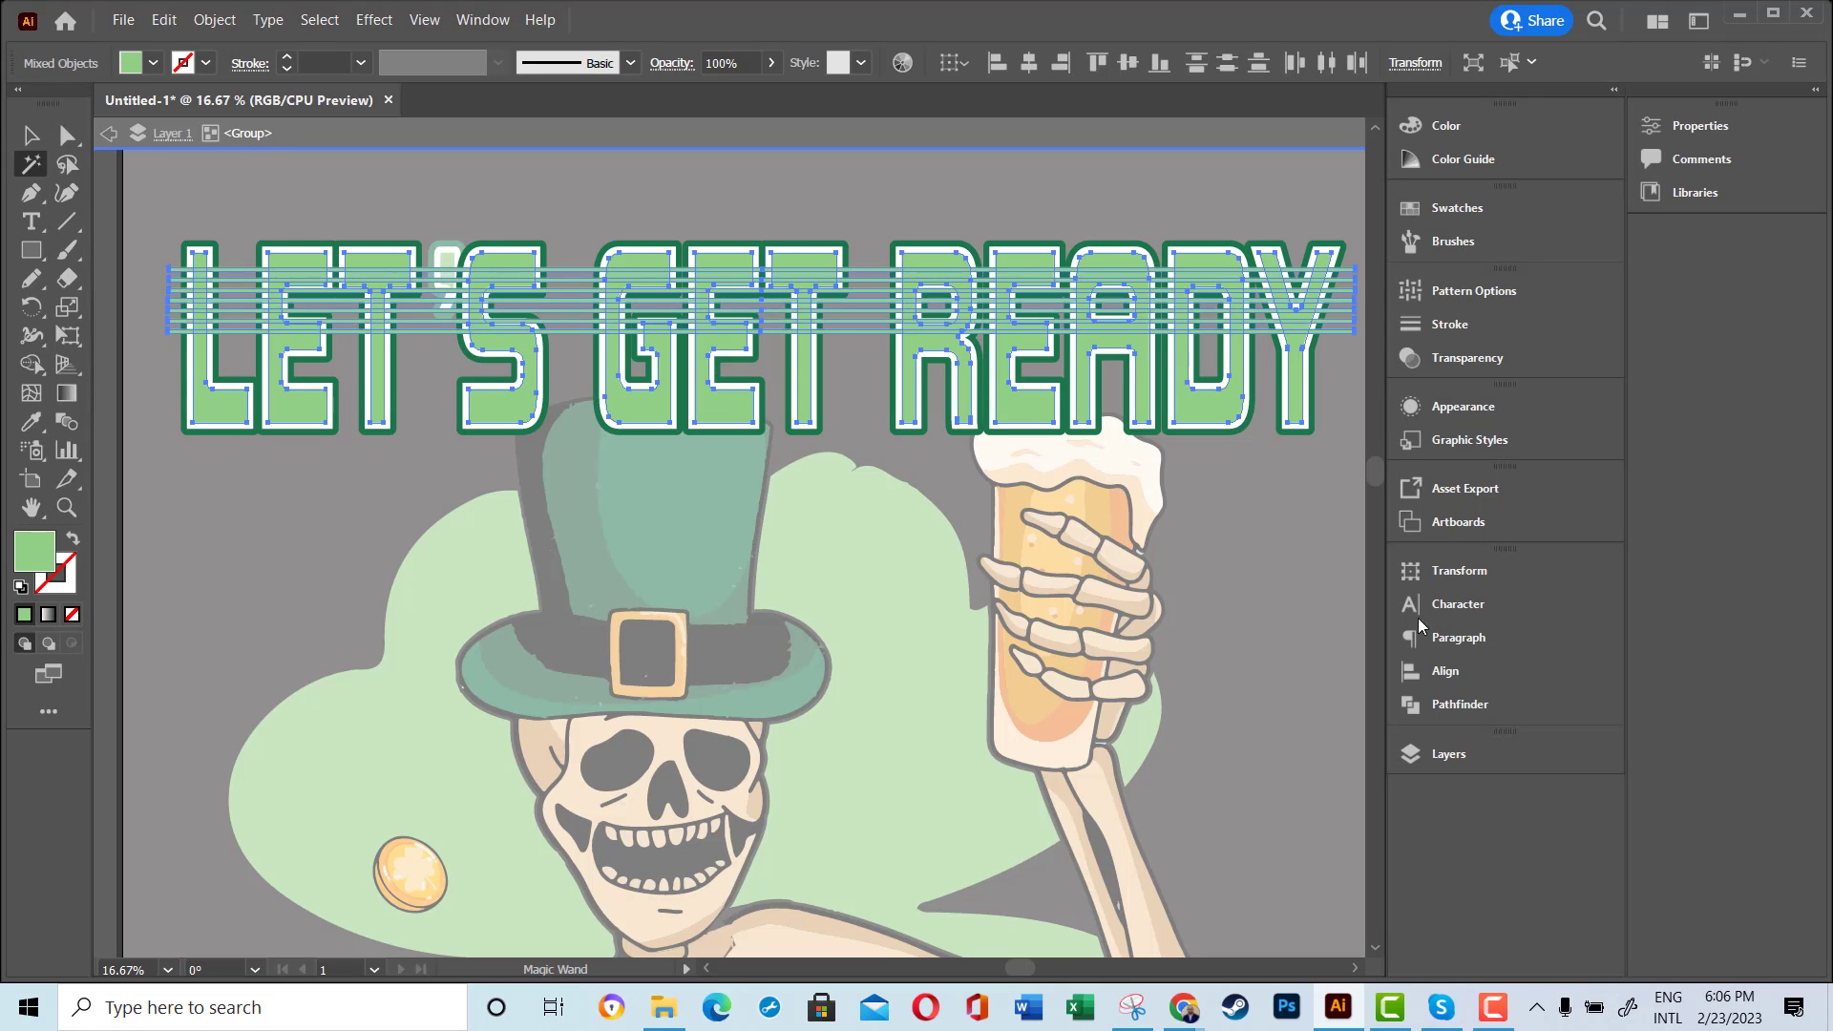
- Expand the stripes and subtract them from the light green letter faces with Pathfinder Minus Front
click(1460, 703)
key(ctrl+a)
click(214, 19)
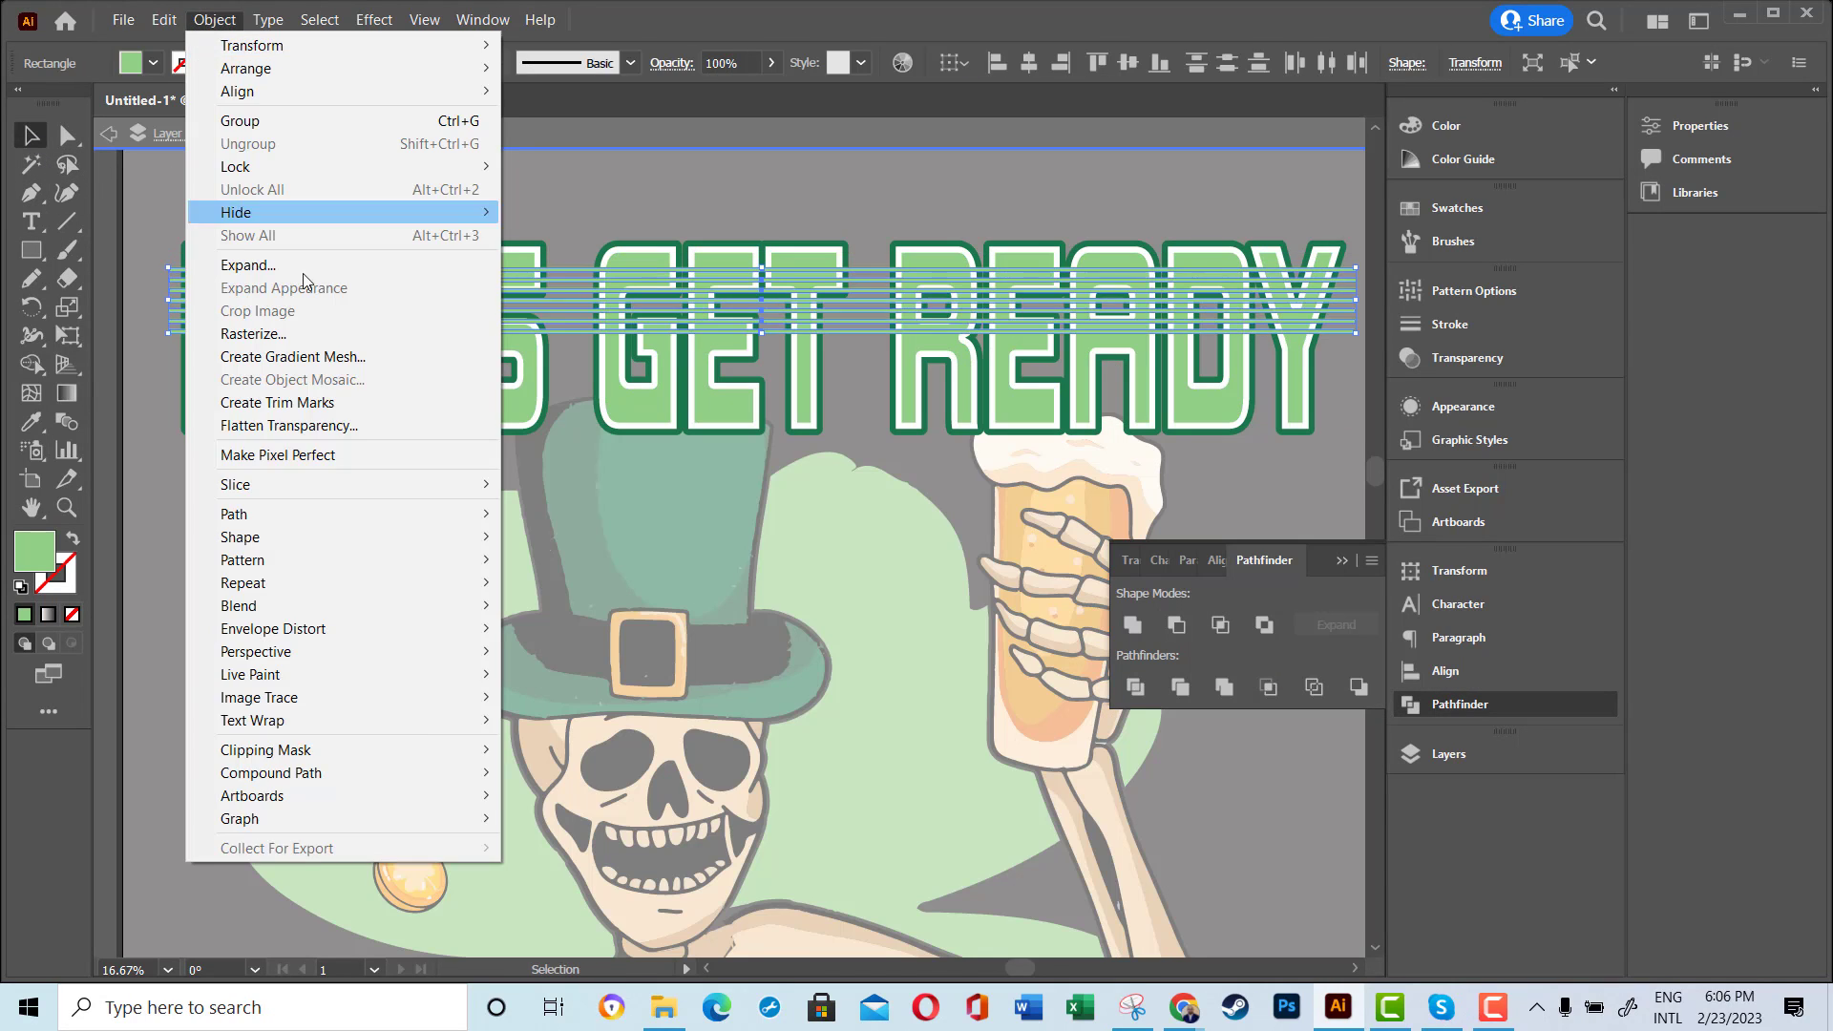
click(382, 267)
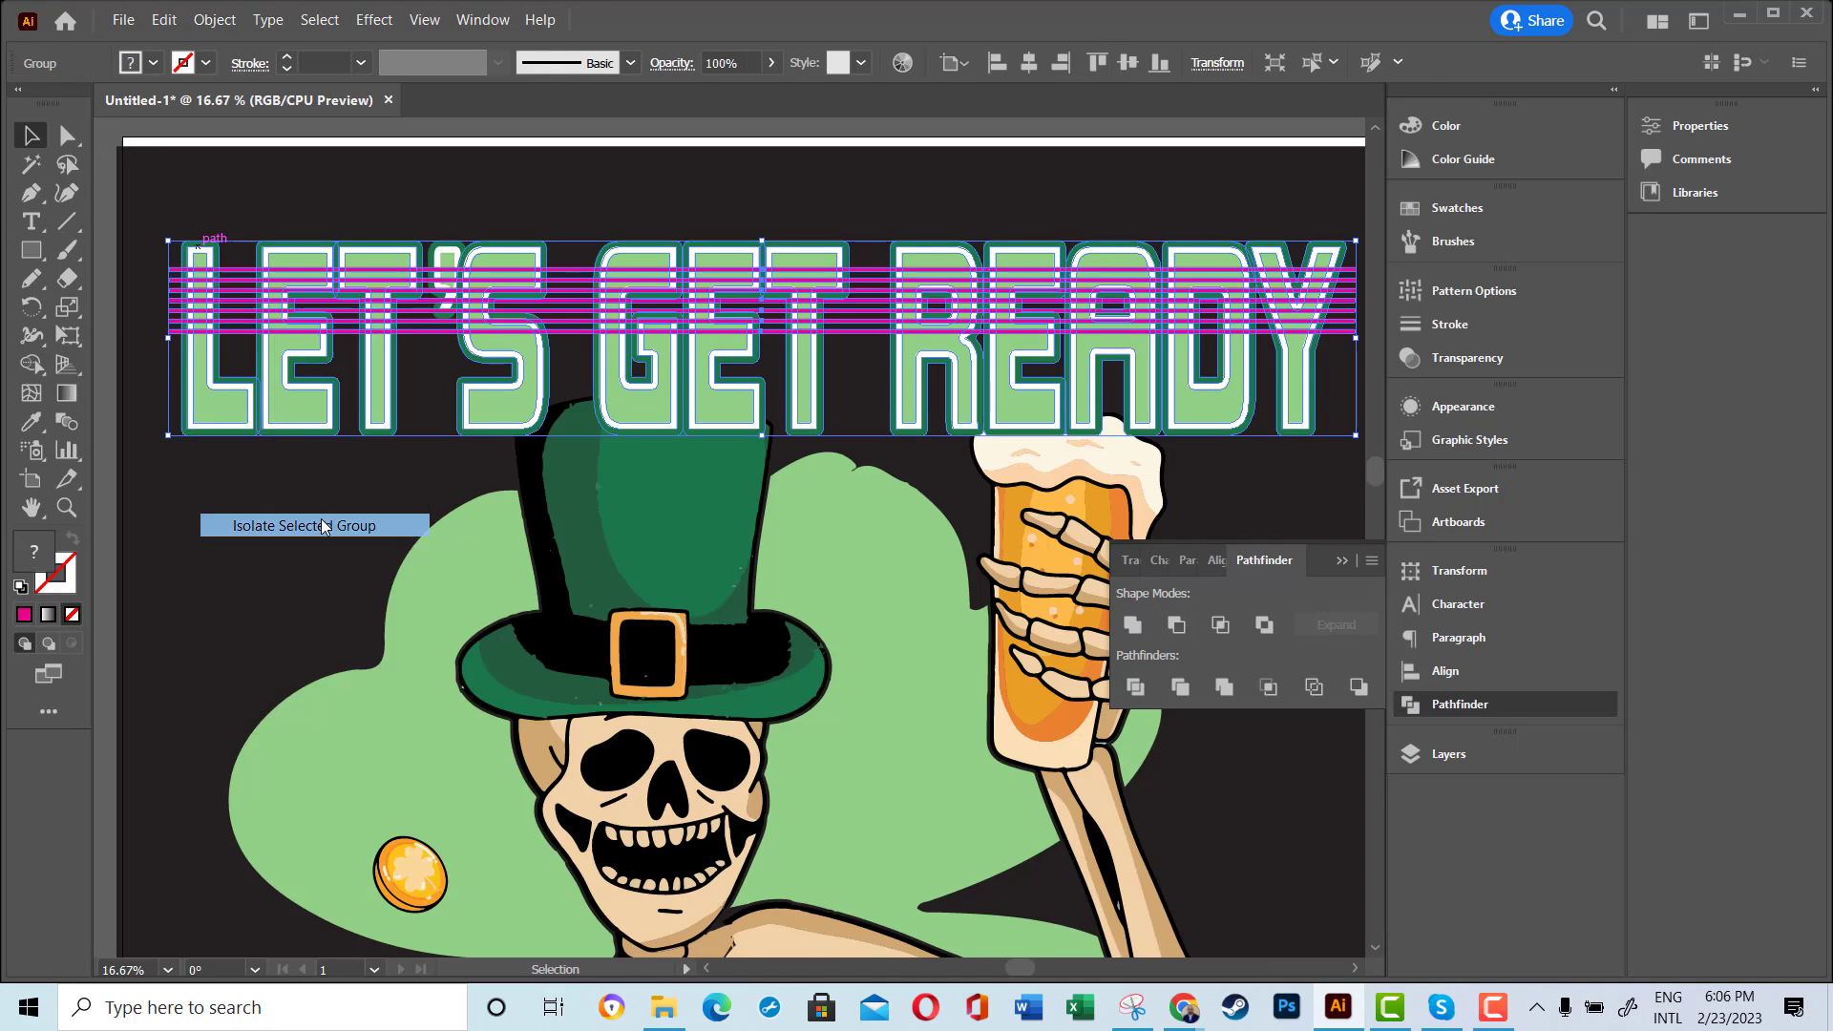
key(y)
click(231, 513)
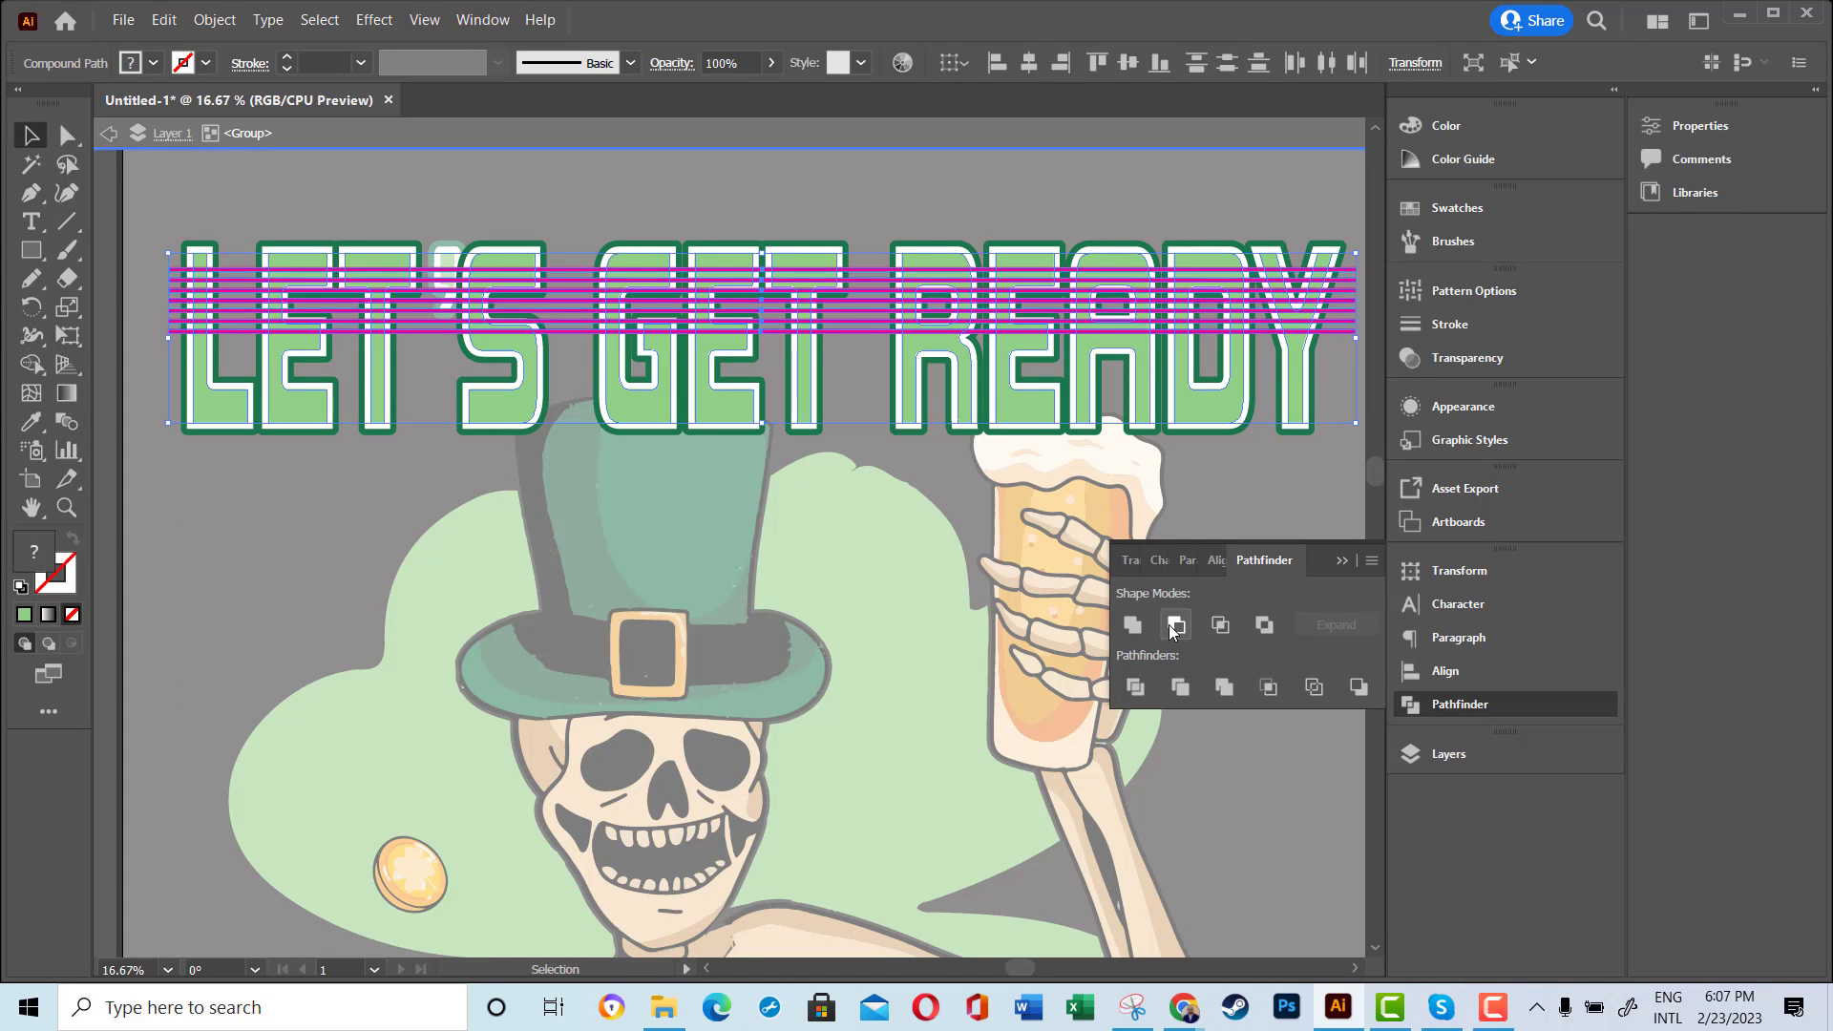
key(Escape)
key(v)
key(ctrl+minus)
click(881, 357)
double_click(1032, 361)
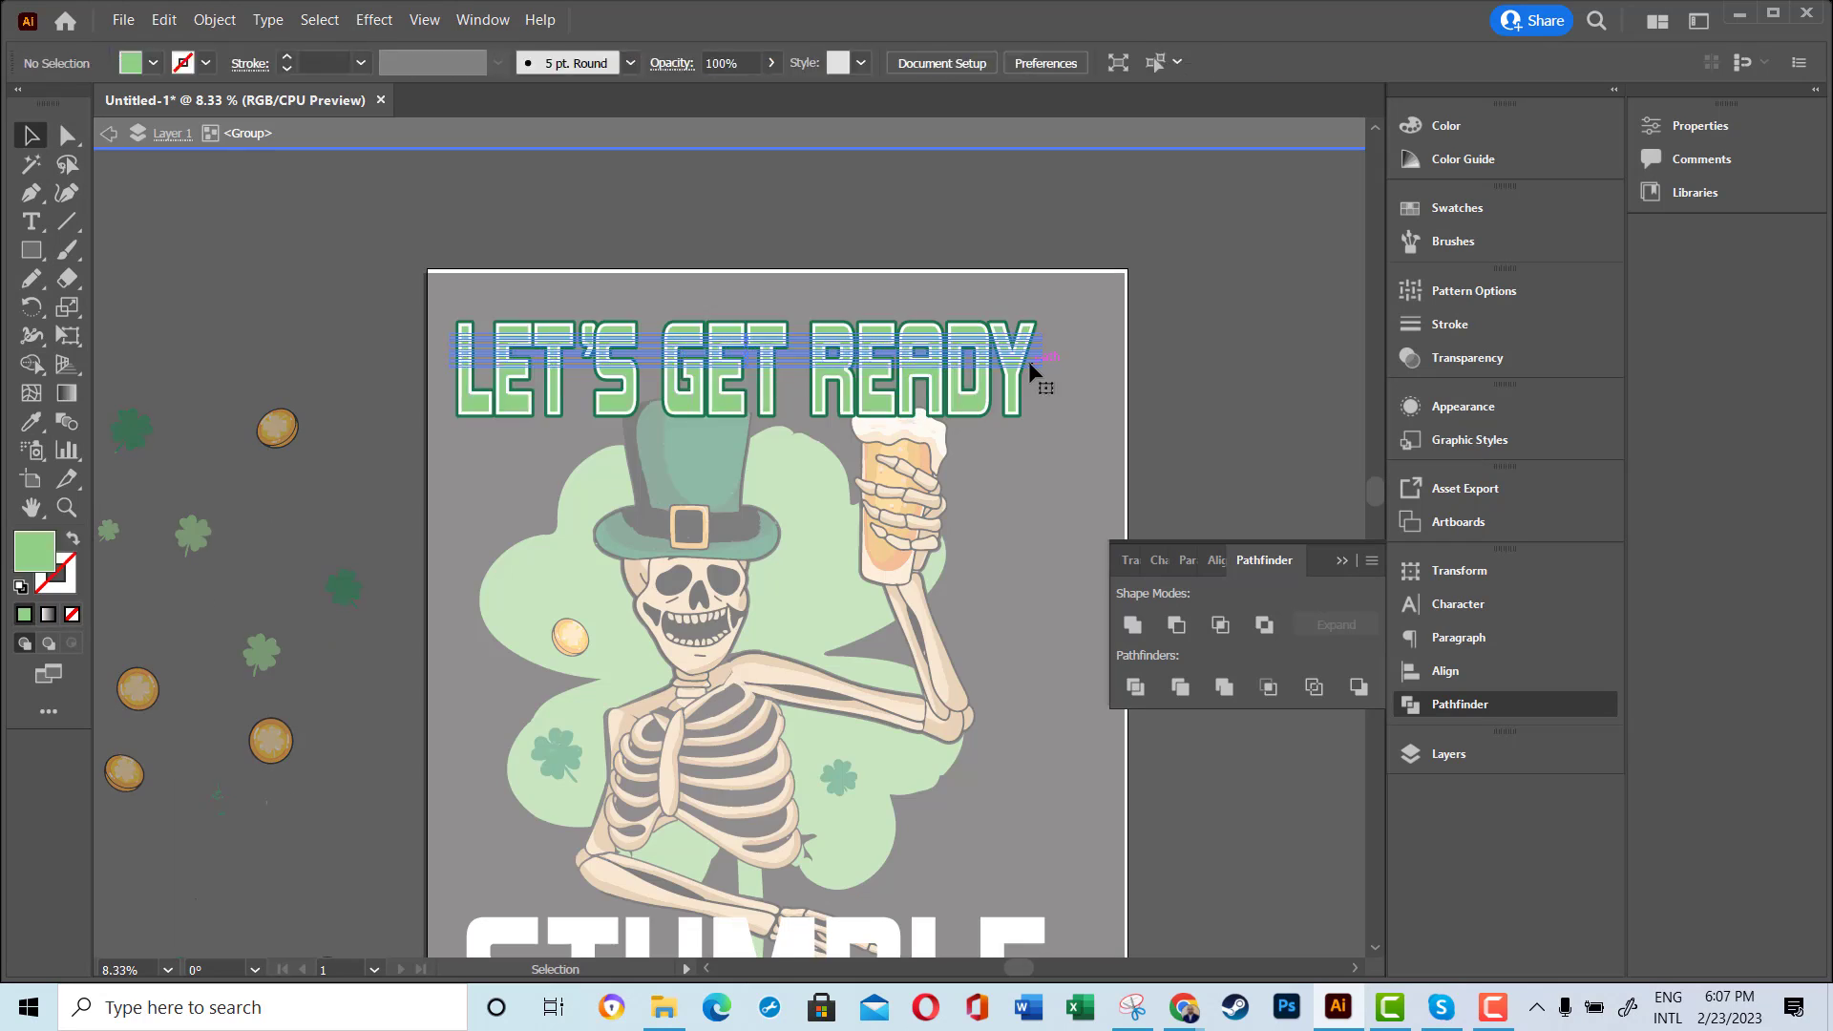
key(Escape)
- Move "STUMBLE" slightly up and inward, and send both text lines behind the skeleton
scroll(1092, 382, down, 3)
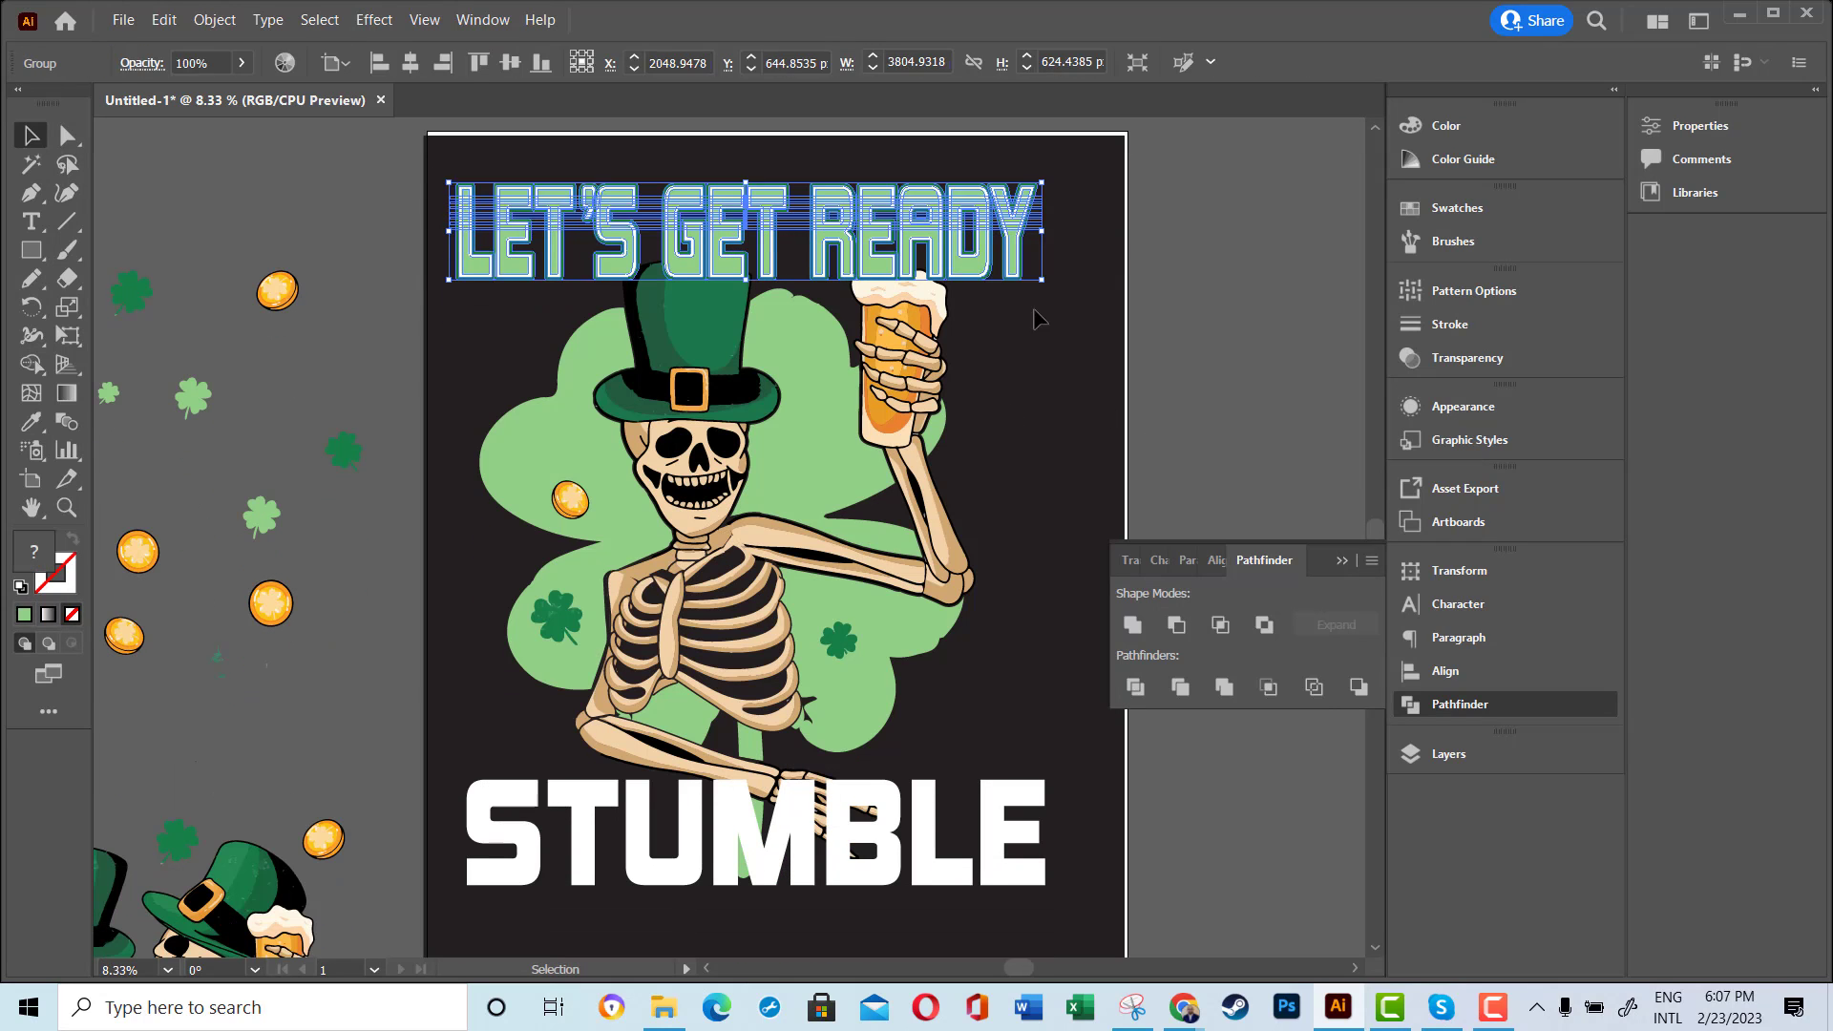
drag(1047, 846, 1031, 837)
key(ctrl+[)
click(998, 234)
key(ctrl+[)
click(1109, 332)
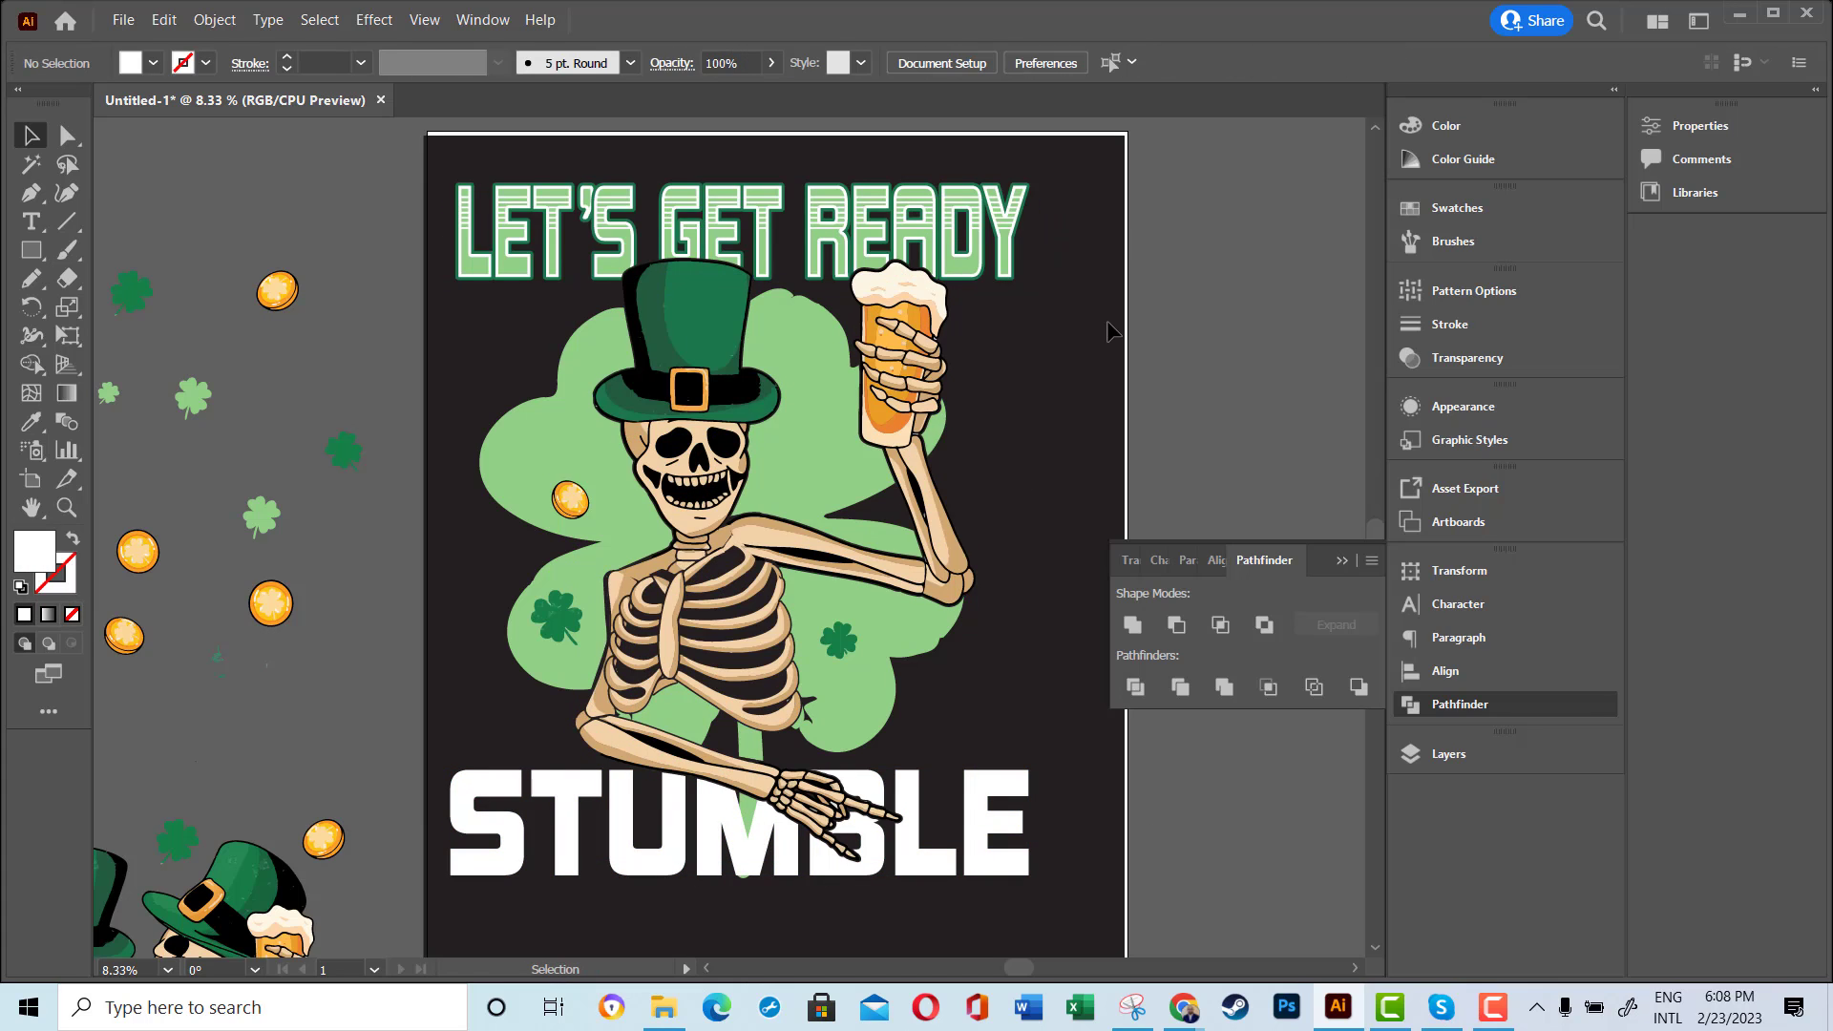
- Shift the whole design right to centre it on the artboard and nudge both text lines slightly upward
drag(1110, 331, 439, 907)
drag(725, 572, 757, 573)
click(1241, 430)
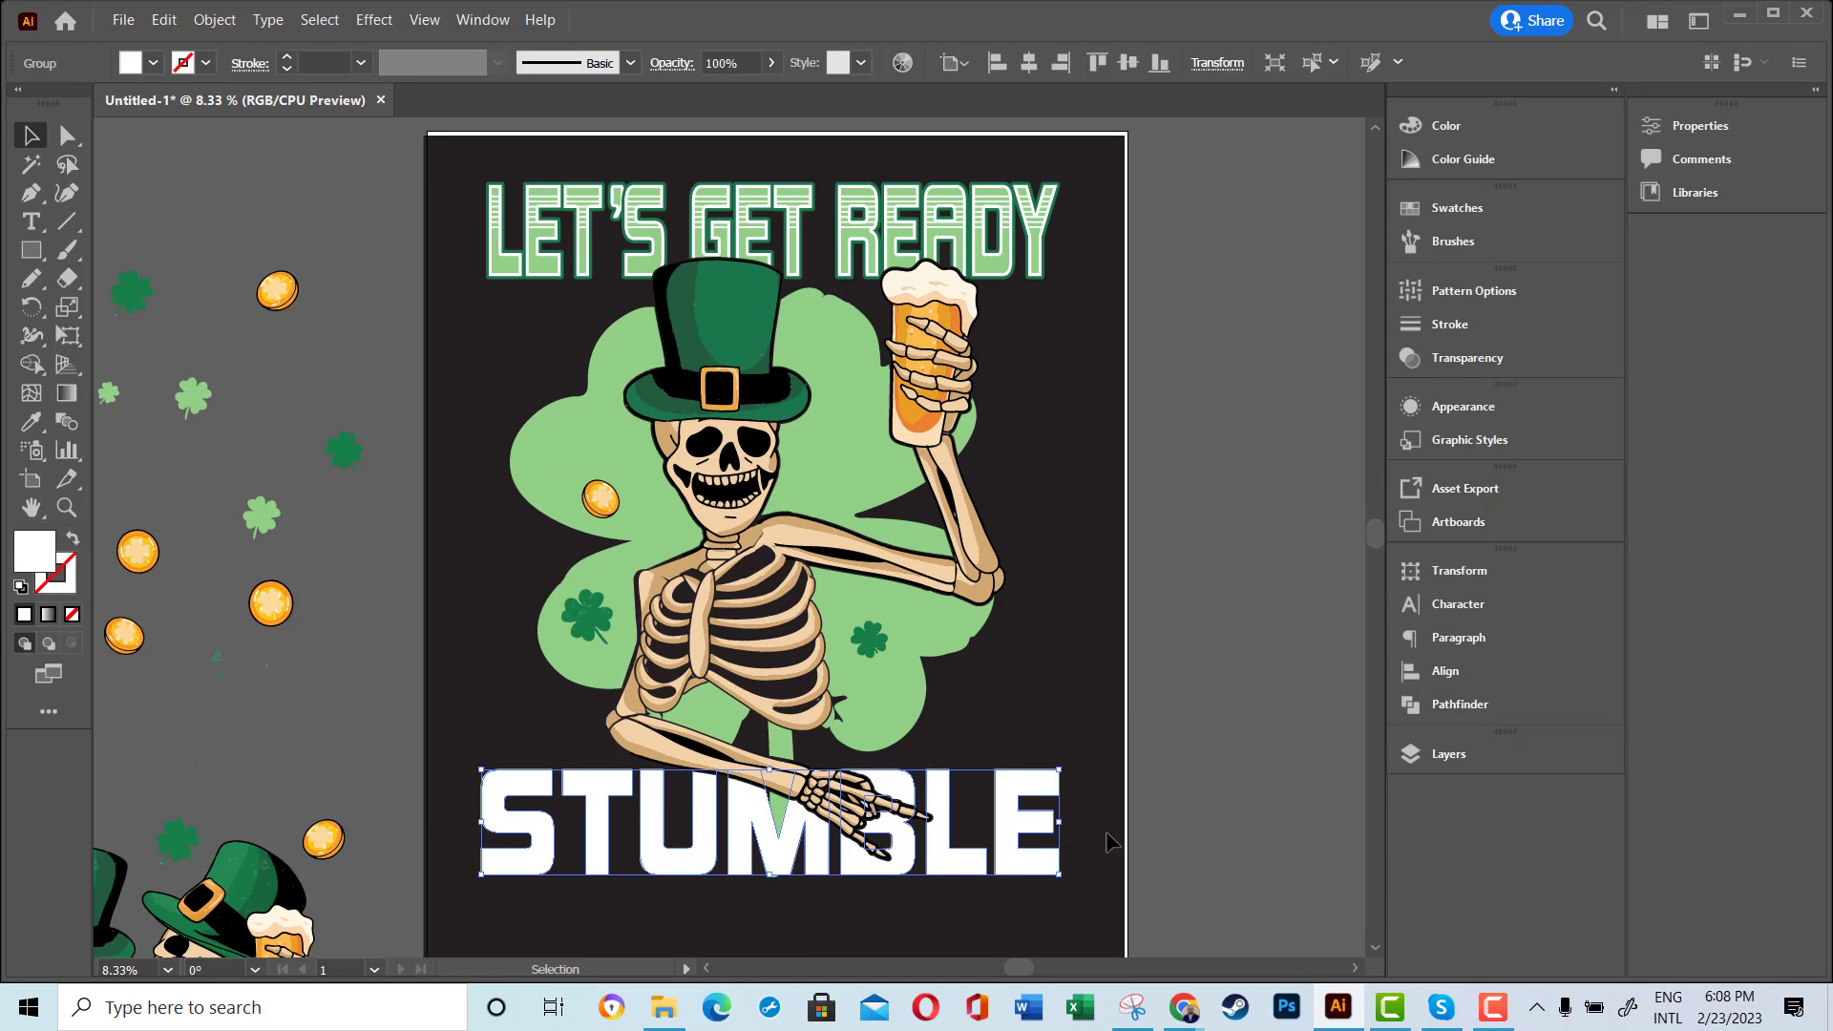
drag(912, 800, 912, 789)
click(1214, 442)
drag(721, 274, 712, 265)
- Offset the large background clover's path and turn the offset copy into a light green 30 pt outline without fill
click(554, 439)
click(215, 19)
mouse_move(239, 514)
click(573, 582)
click(1230, 356)
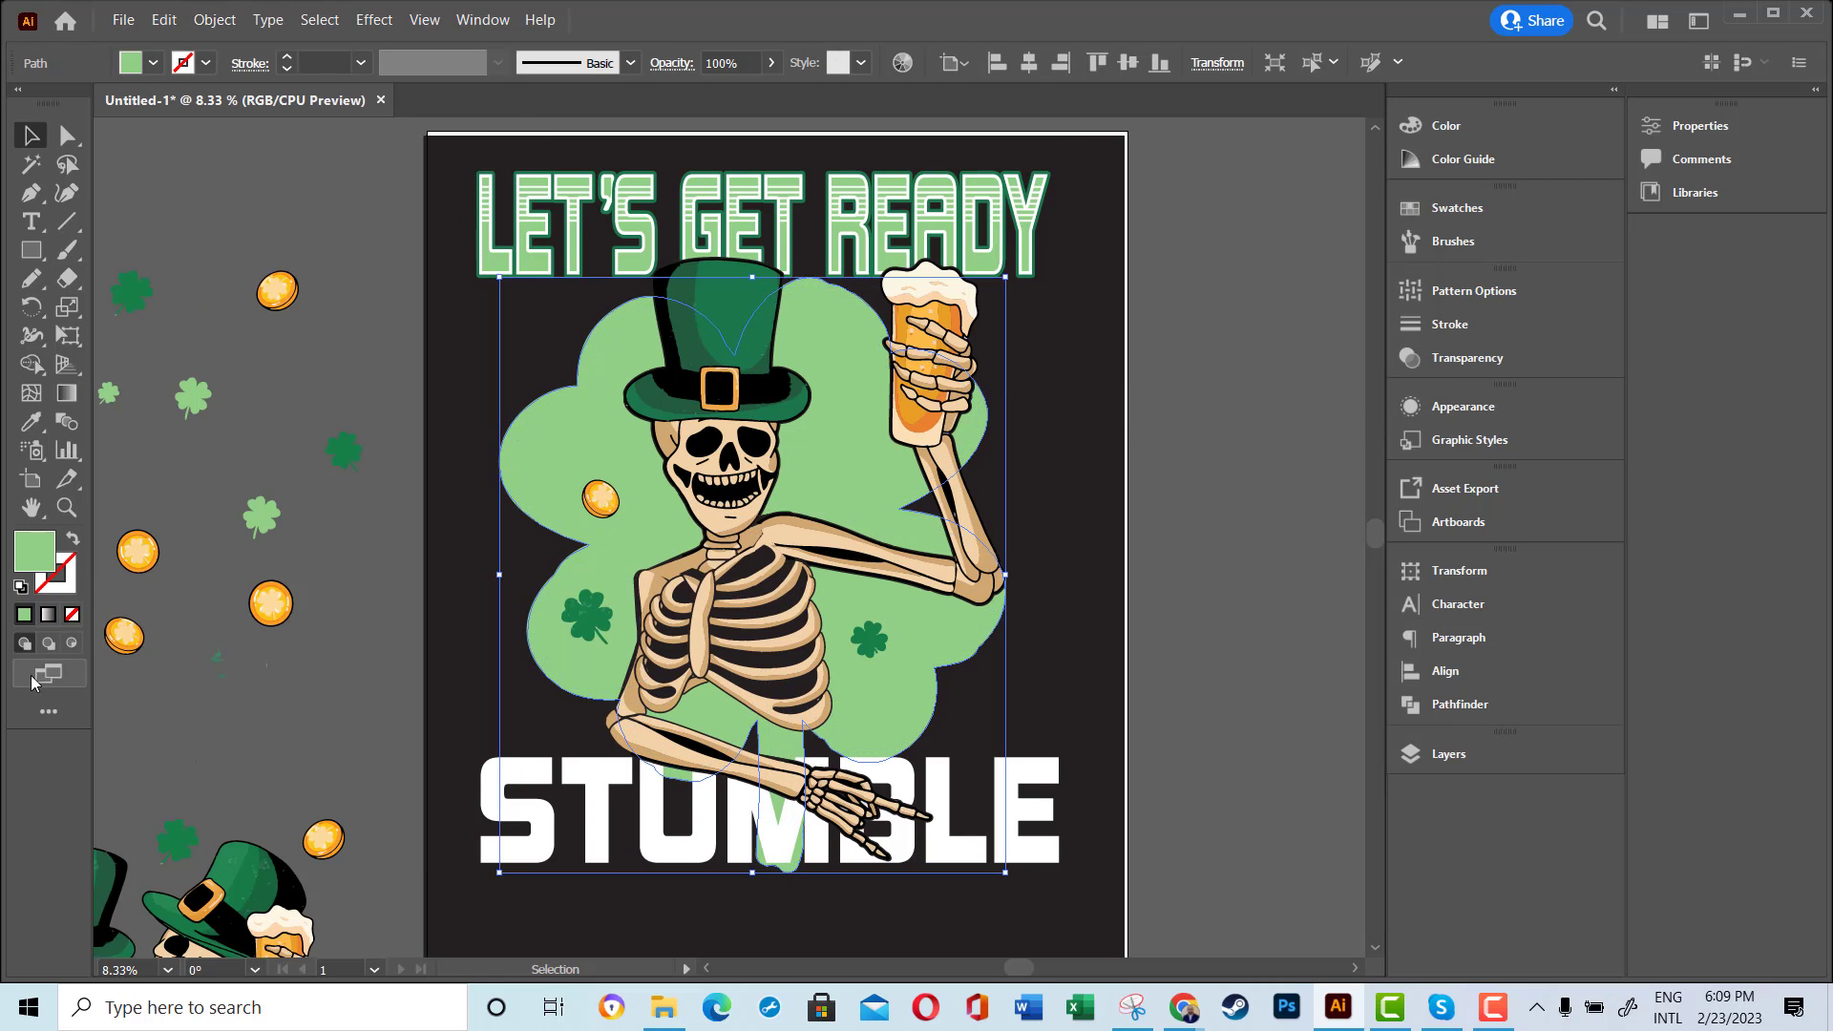
key(shift+x)
click(1204, 414)
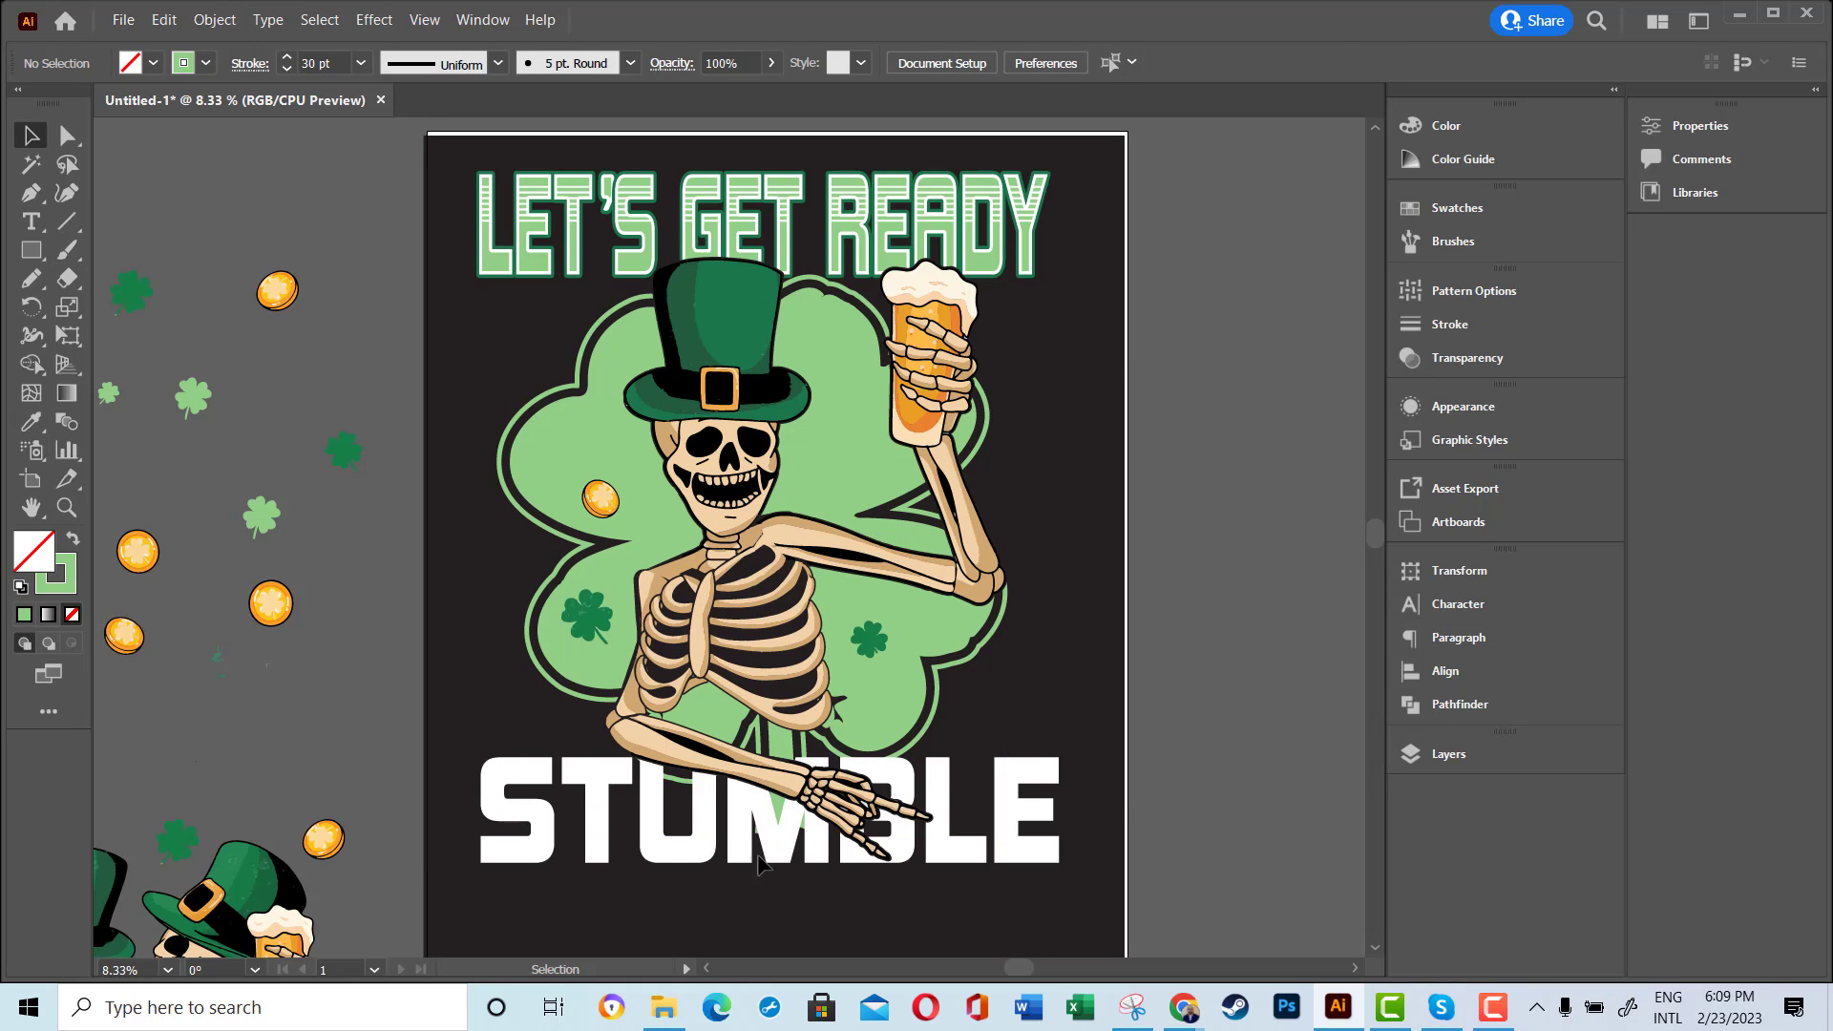
- Make "STUMBLE" slightly taller and place gold coins and a dark green clover around the skeleton
click(773, 864)
click(1198, 688)
drag(599, 498, 334, 315)
click(278, 295)
click(1227, 558)
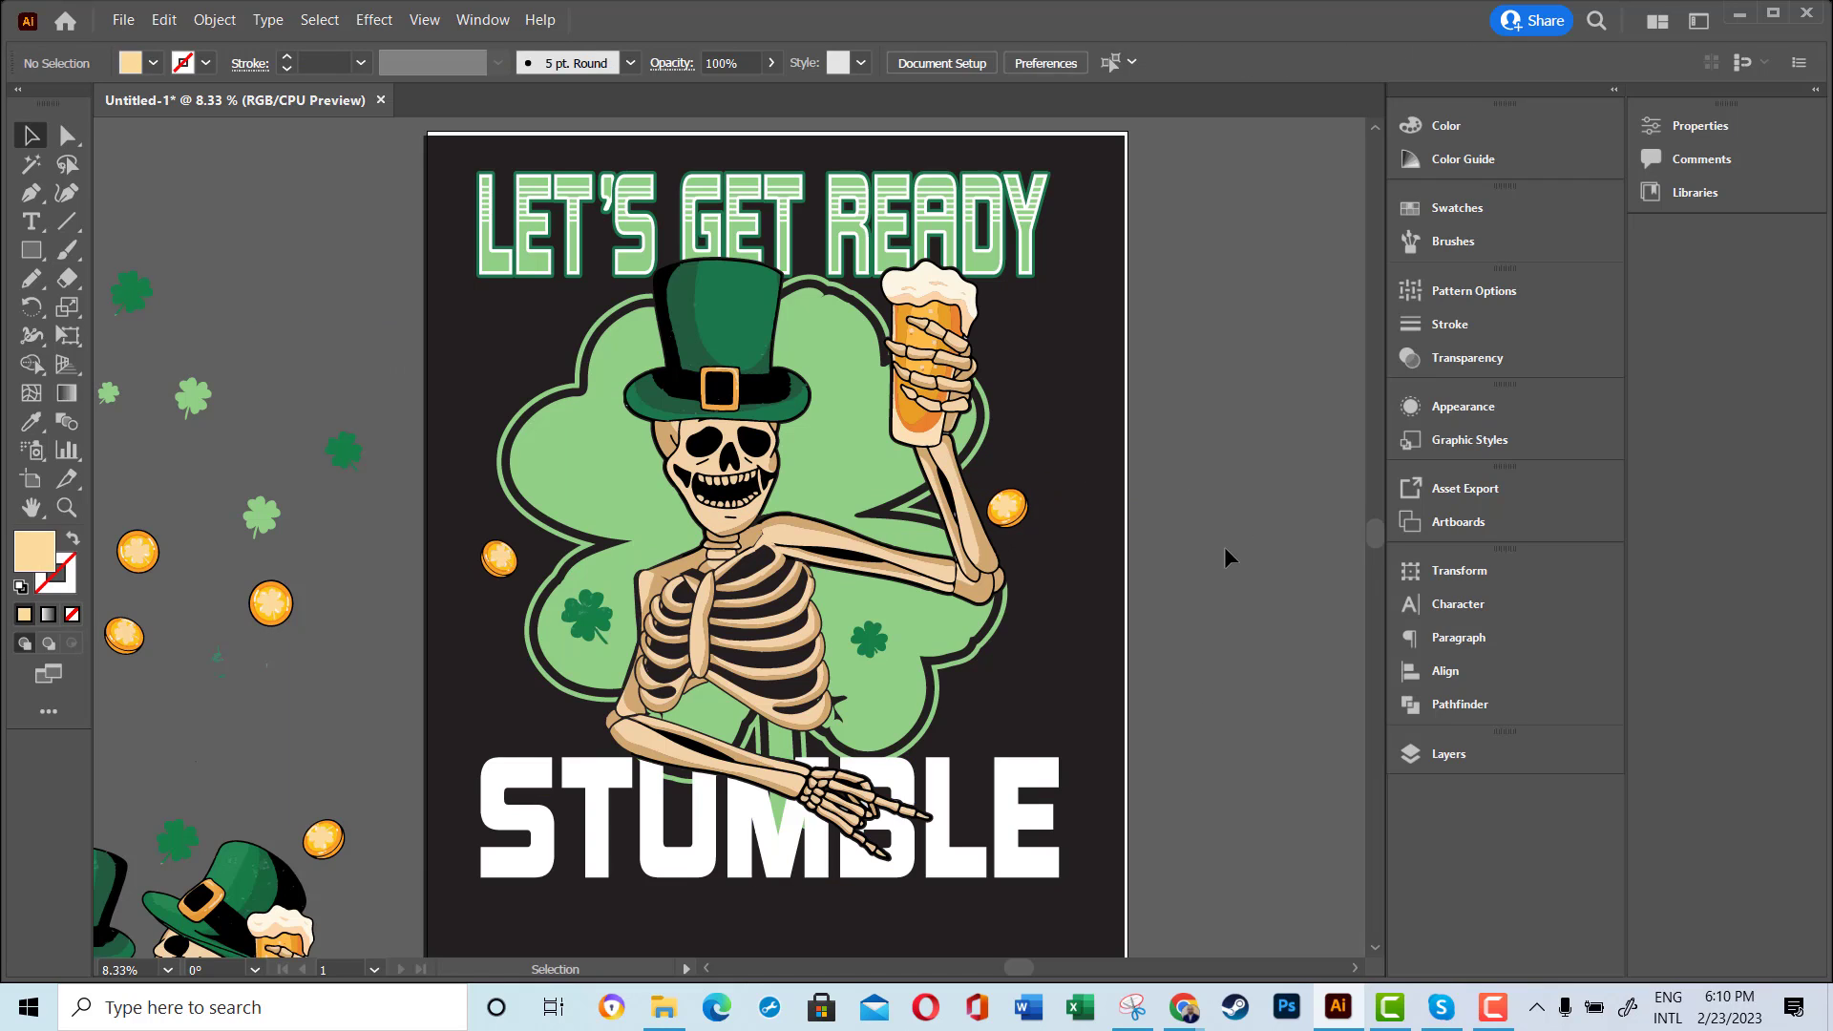
drag(130, 291, 840, 468)
click(1198, 454)
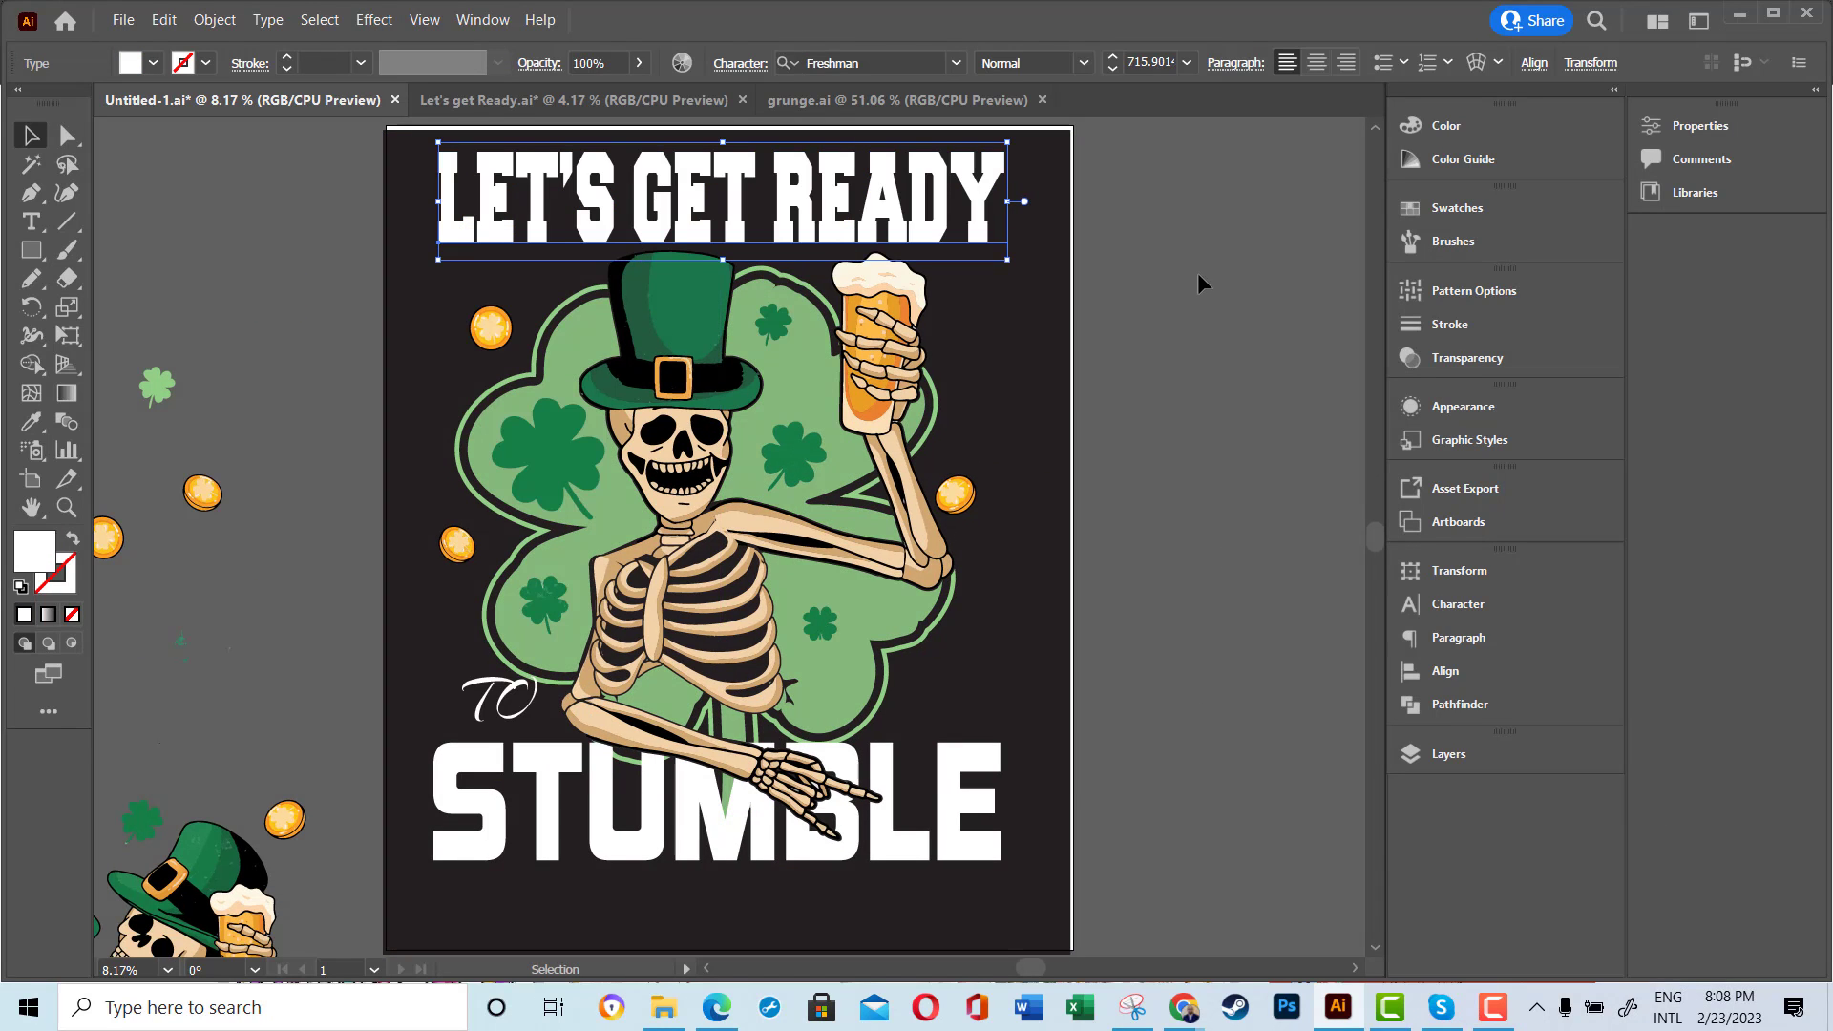
- Convert the headline to outlines, warp it with Arc Lower at -13% horizontal bend and stretch it downward
right_click(828, 209)
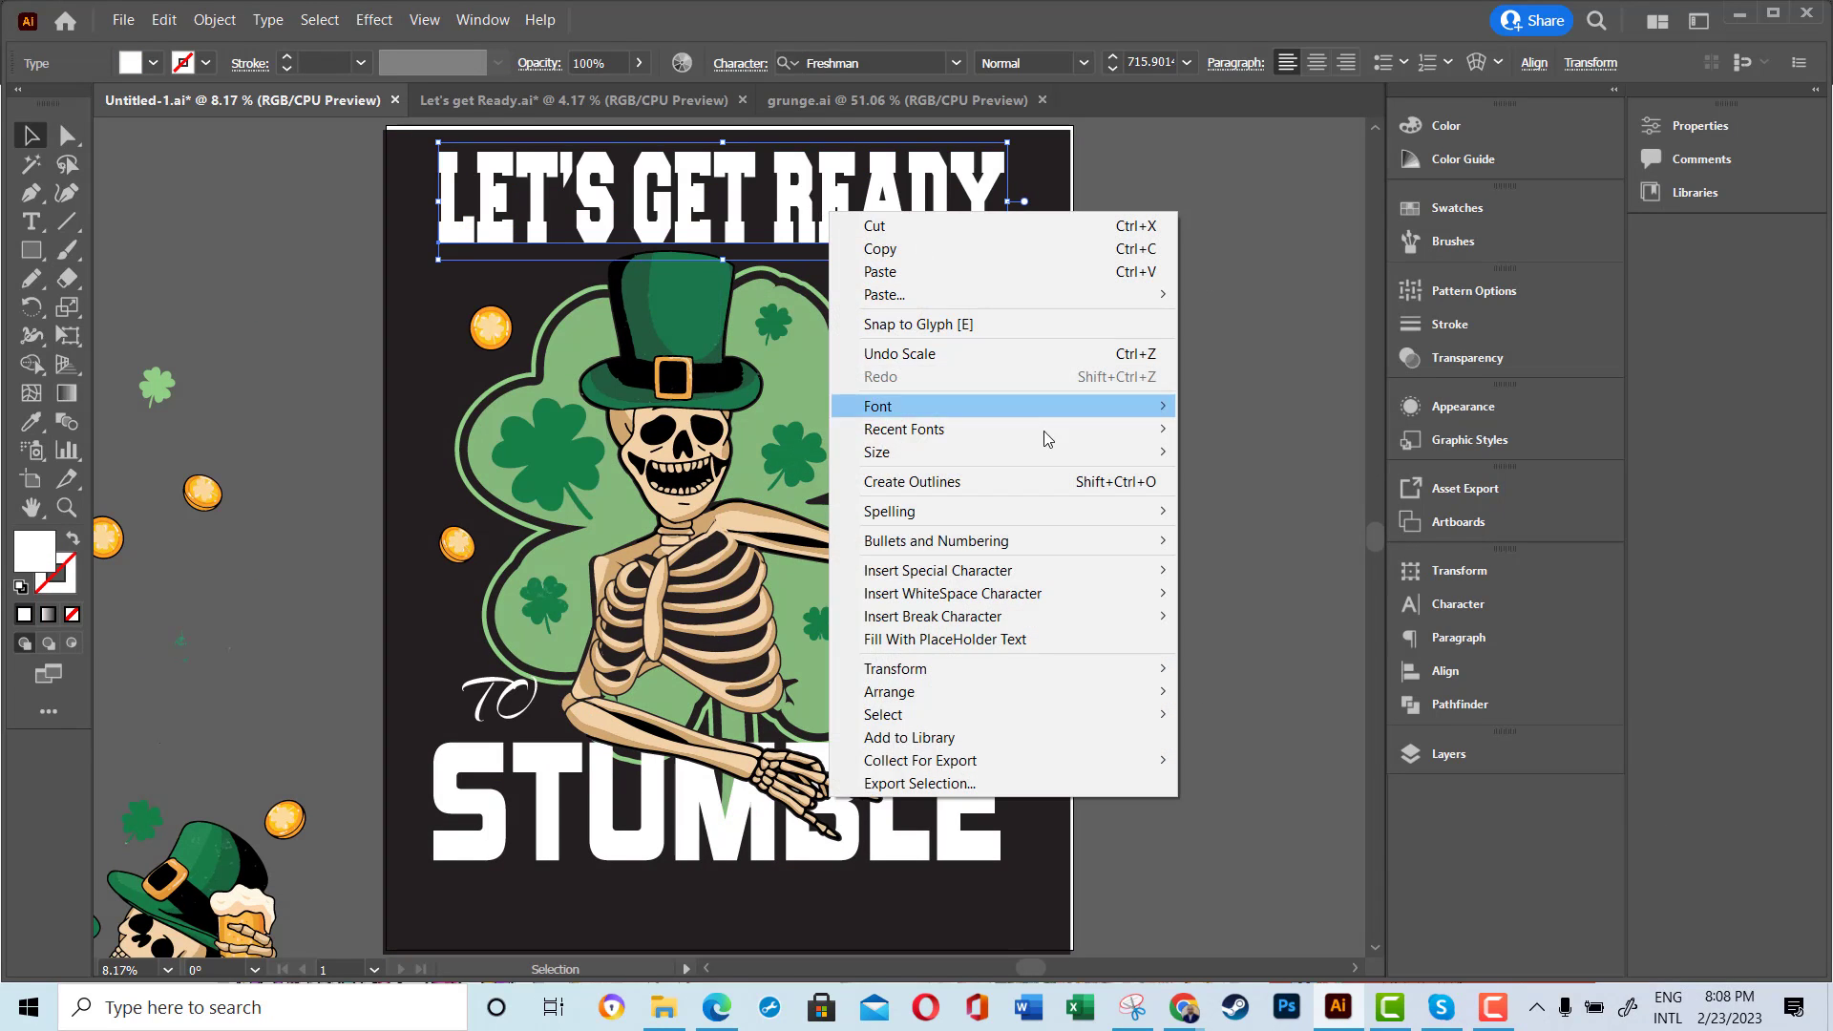
click(871, 478)
click(228, 21)
mouse_move(420, 628)
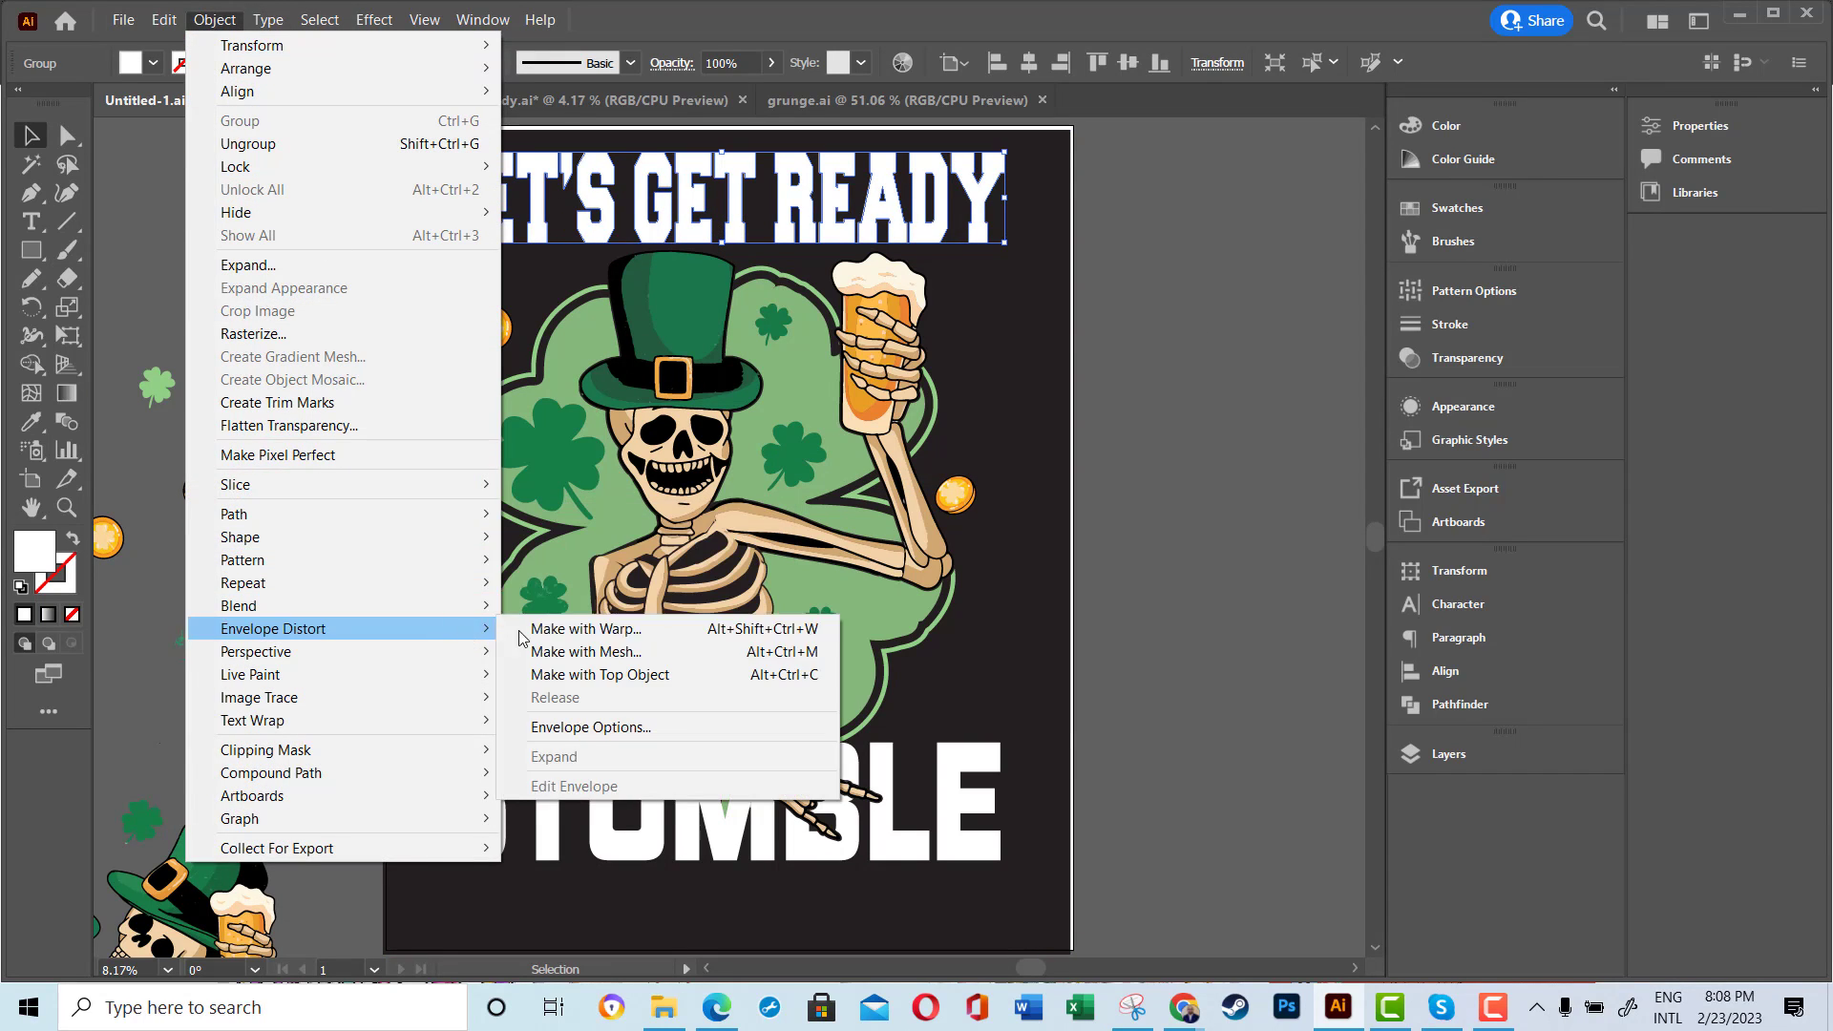
click(553, 628)
key(Return)
drag(722, 244, 723, 311)
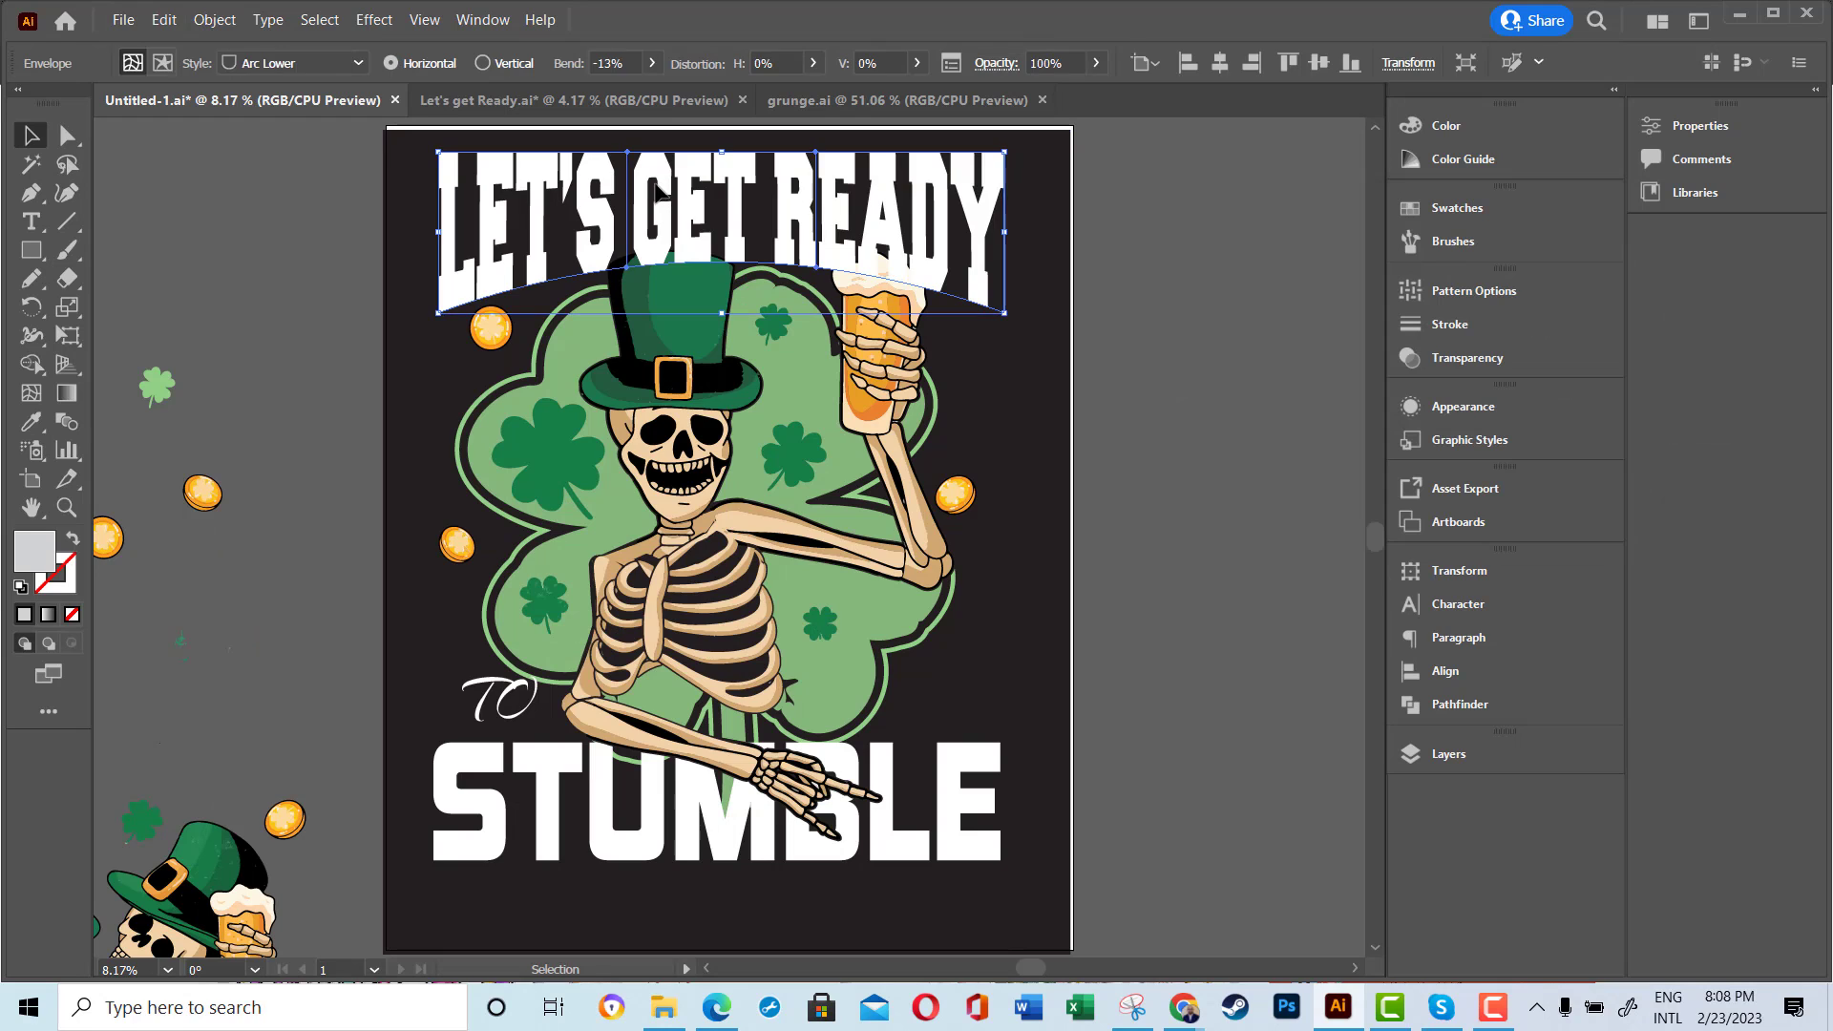
- Send the warped headline behind the skeleton and expand its envelope into plain white shapes
click(1160, 271)
click(979, 229)
click(215, 19)
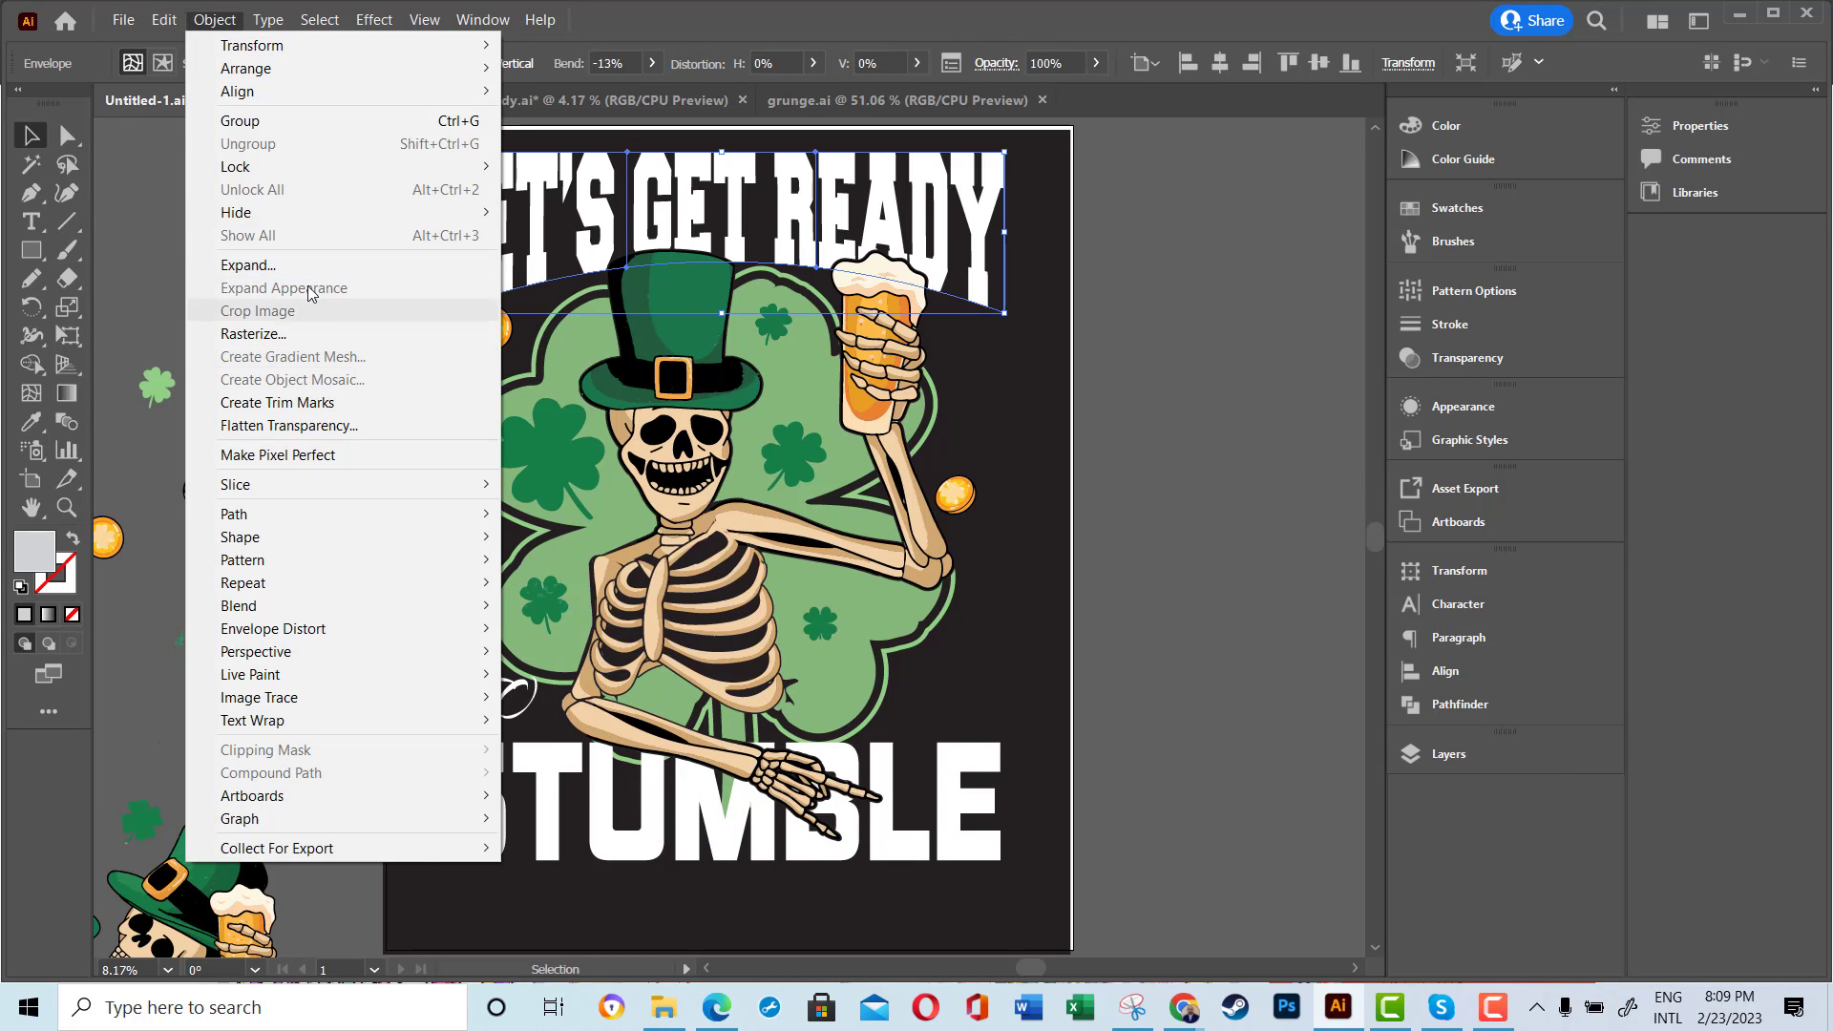
click(1136, 330)
key(ctrl+z)
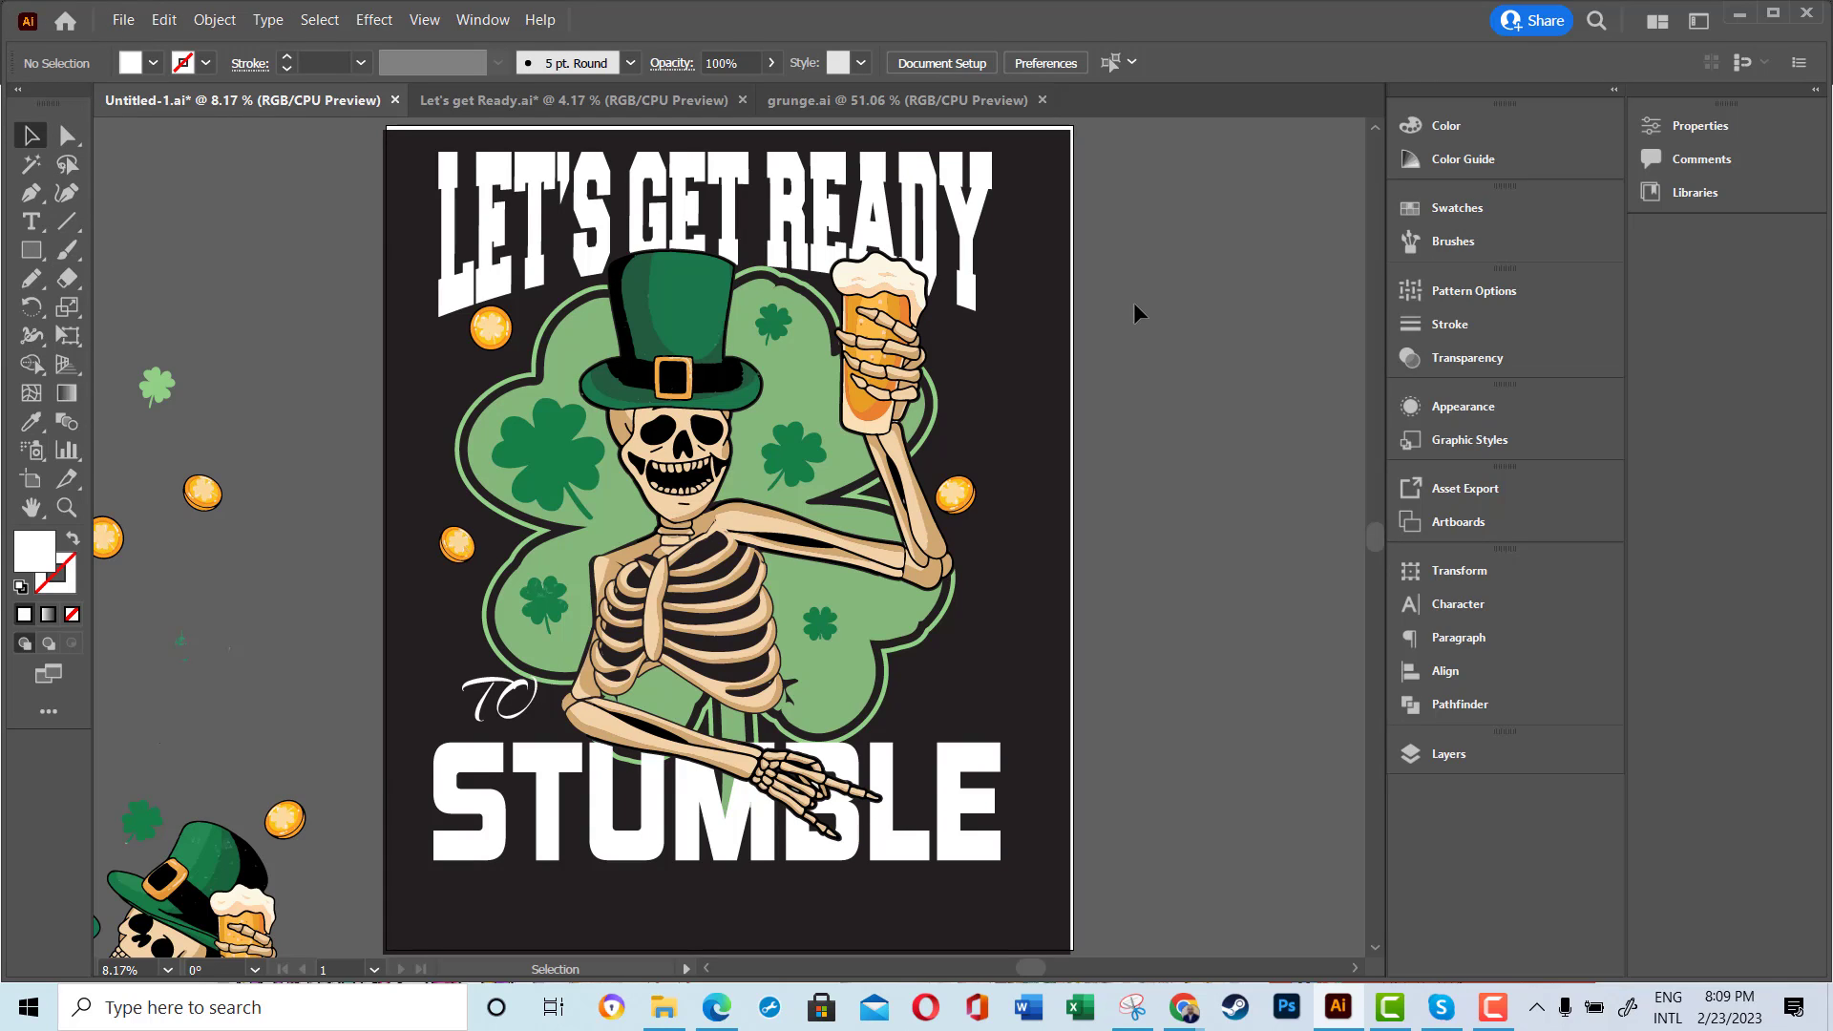
- Change the font of the word "TO" to Grind Demolished
click(499, 702)
click(959, 67)
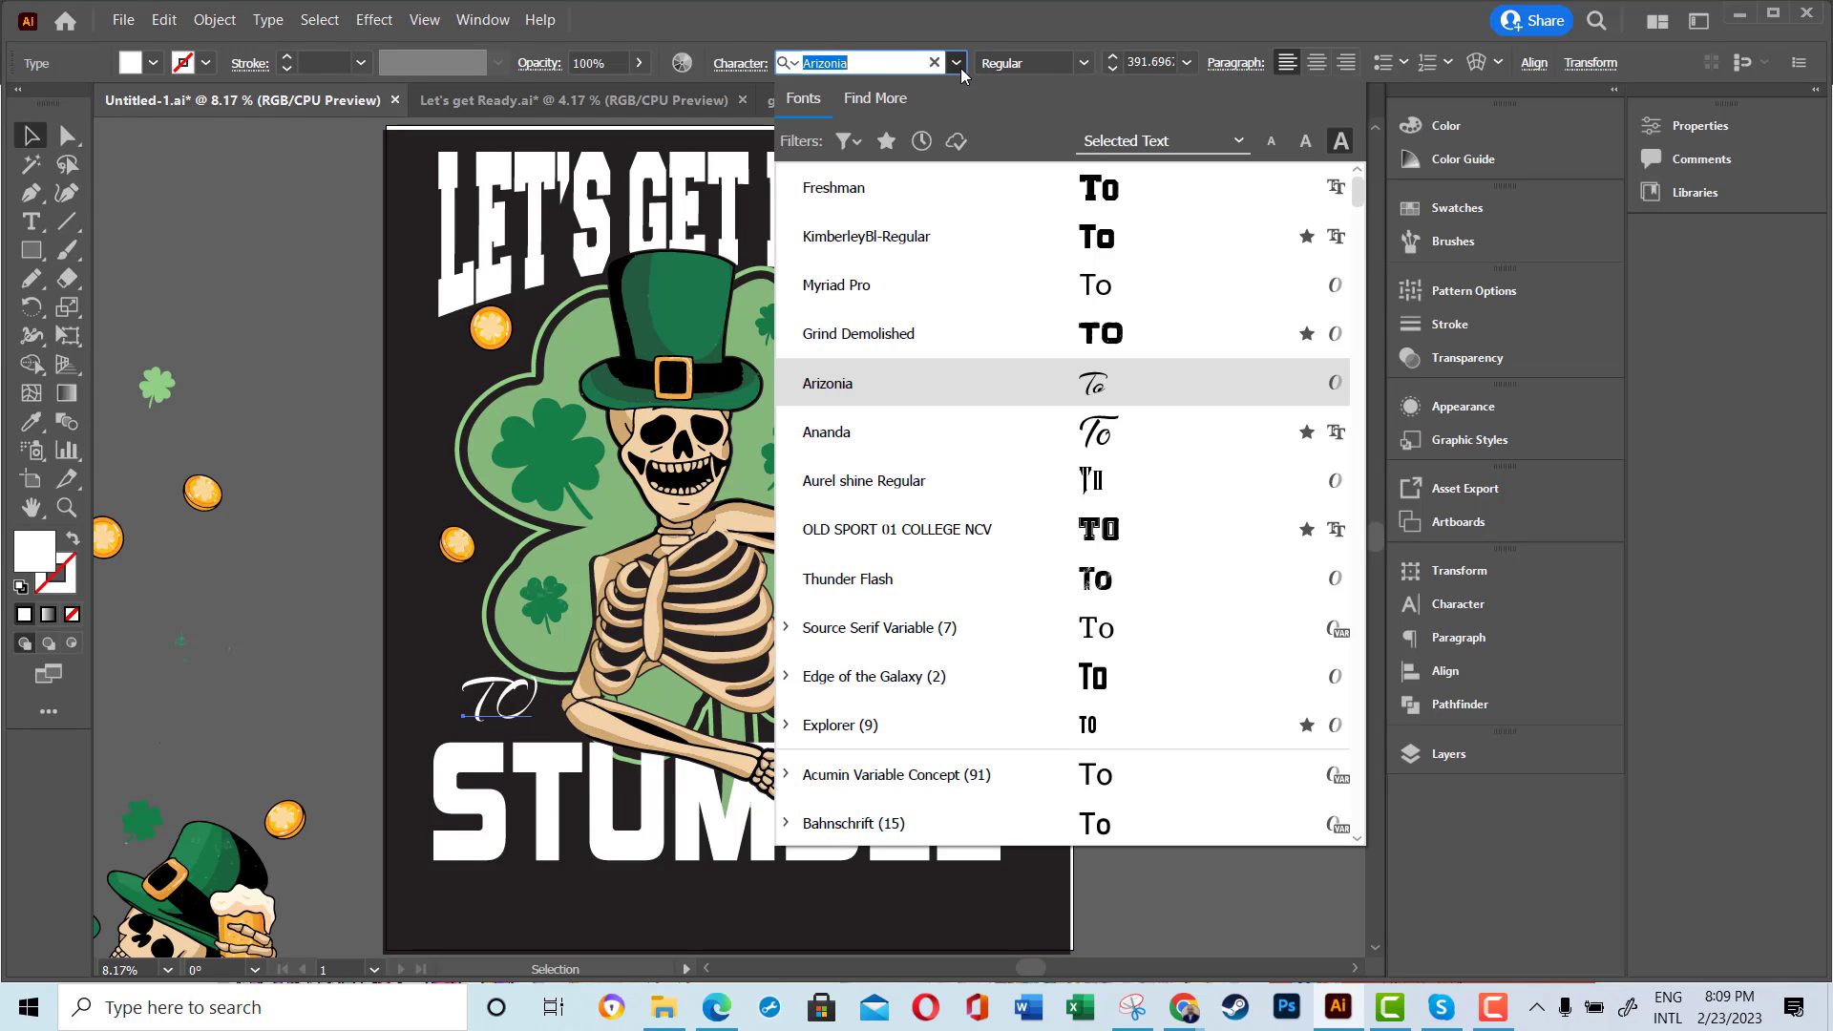
click(858, 333)
- Duplicate "TO" below "STUMBLE", replace the copy's text with "SAINT PATRICK'S DAY" and scale it to about 343 pt
drag(504, 729, 537, 905)
double_click(538, 906)
text(SAINT PATRICK)
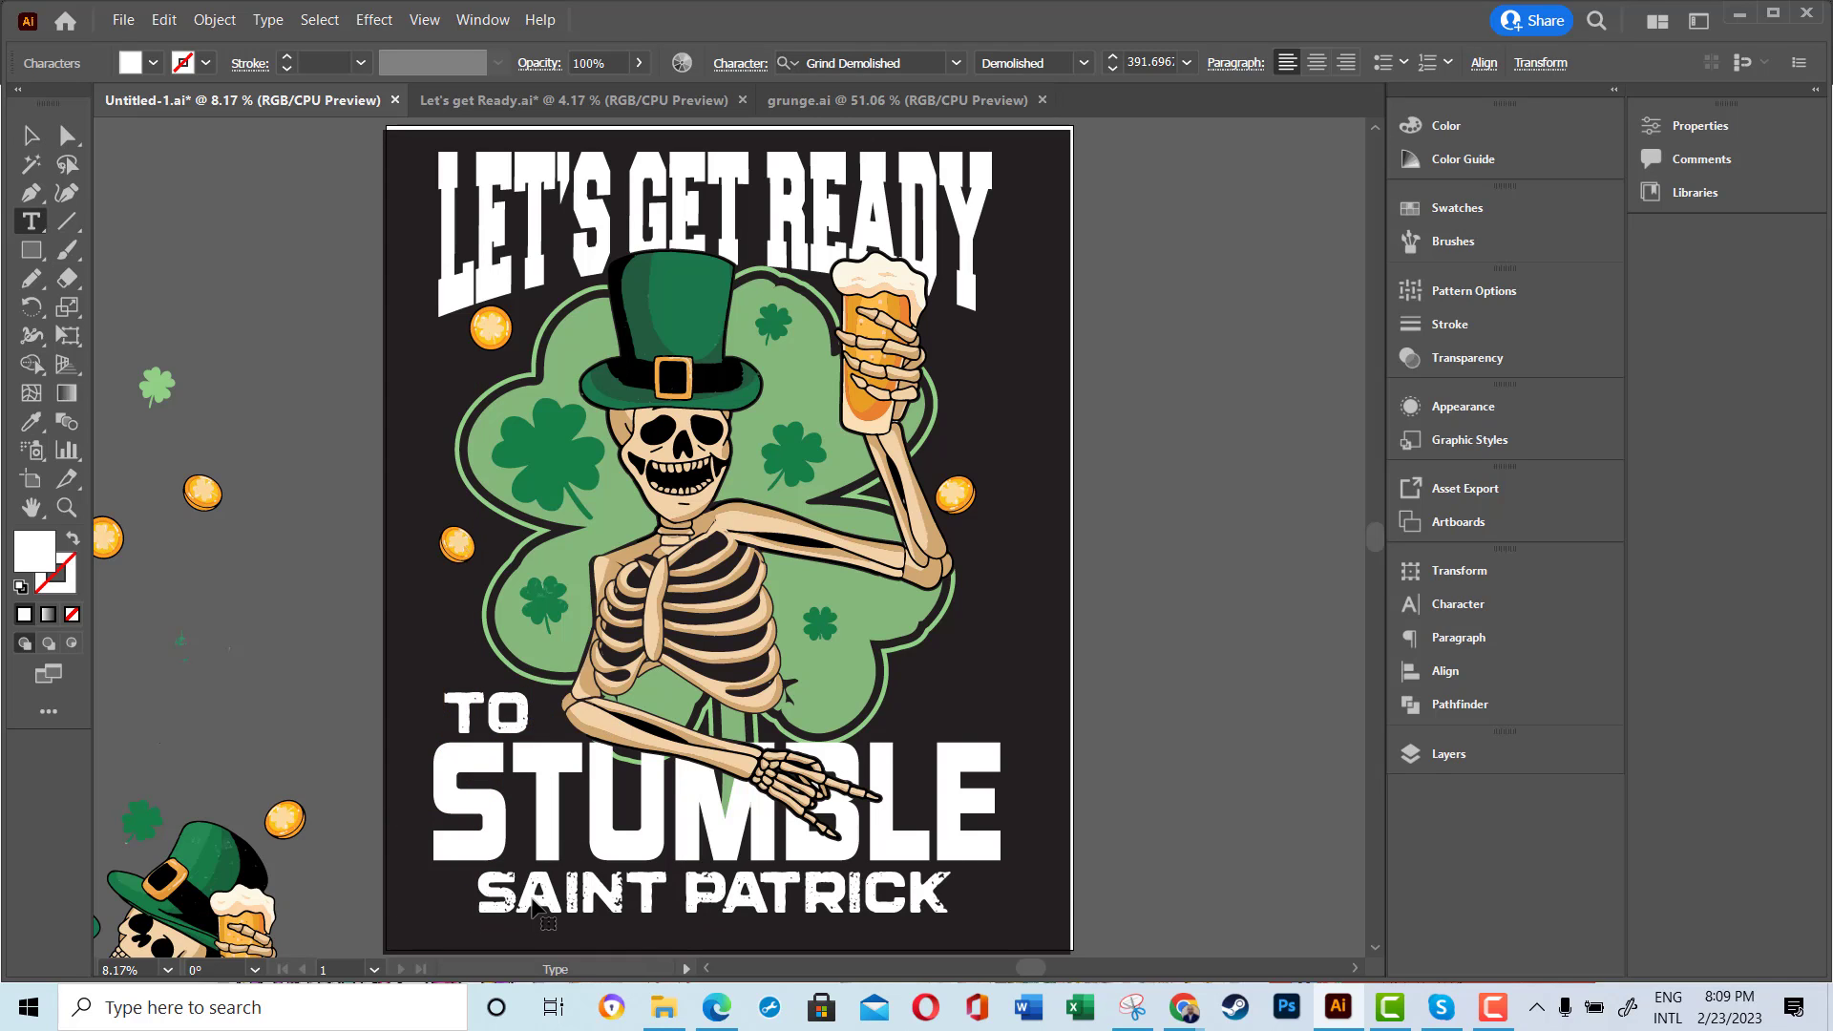
key(Escape)
drag(1135, 917, 1016, 908)
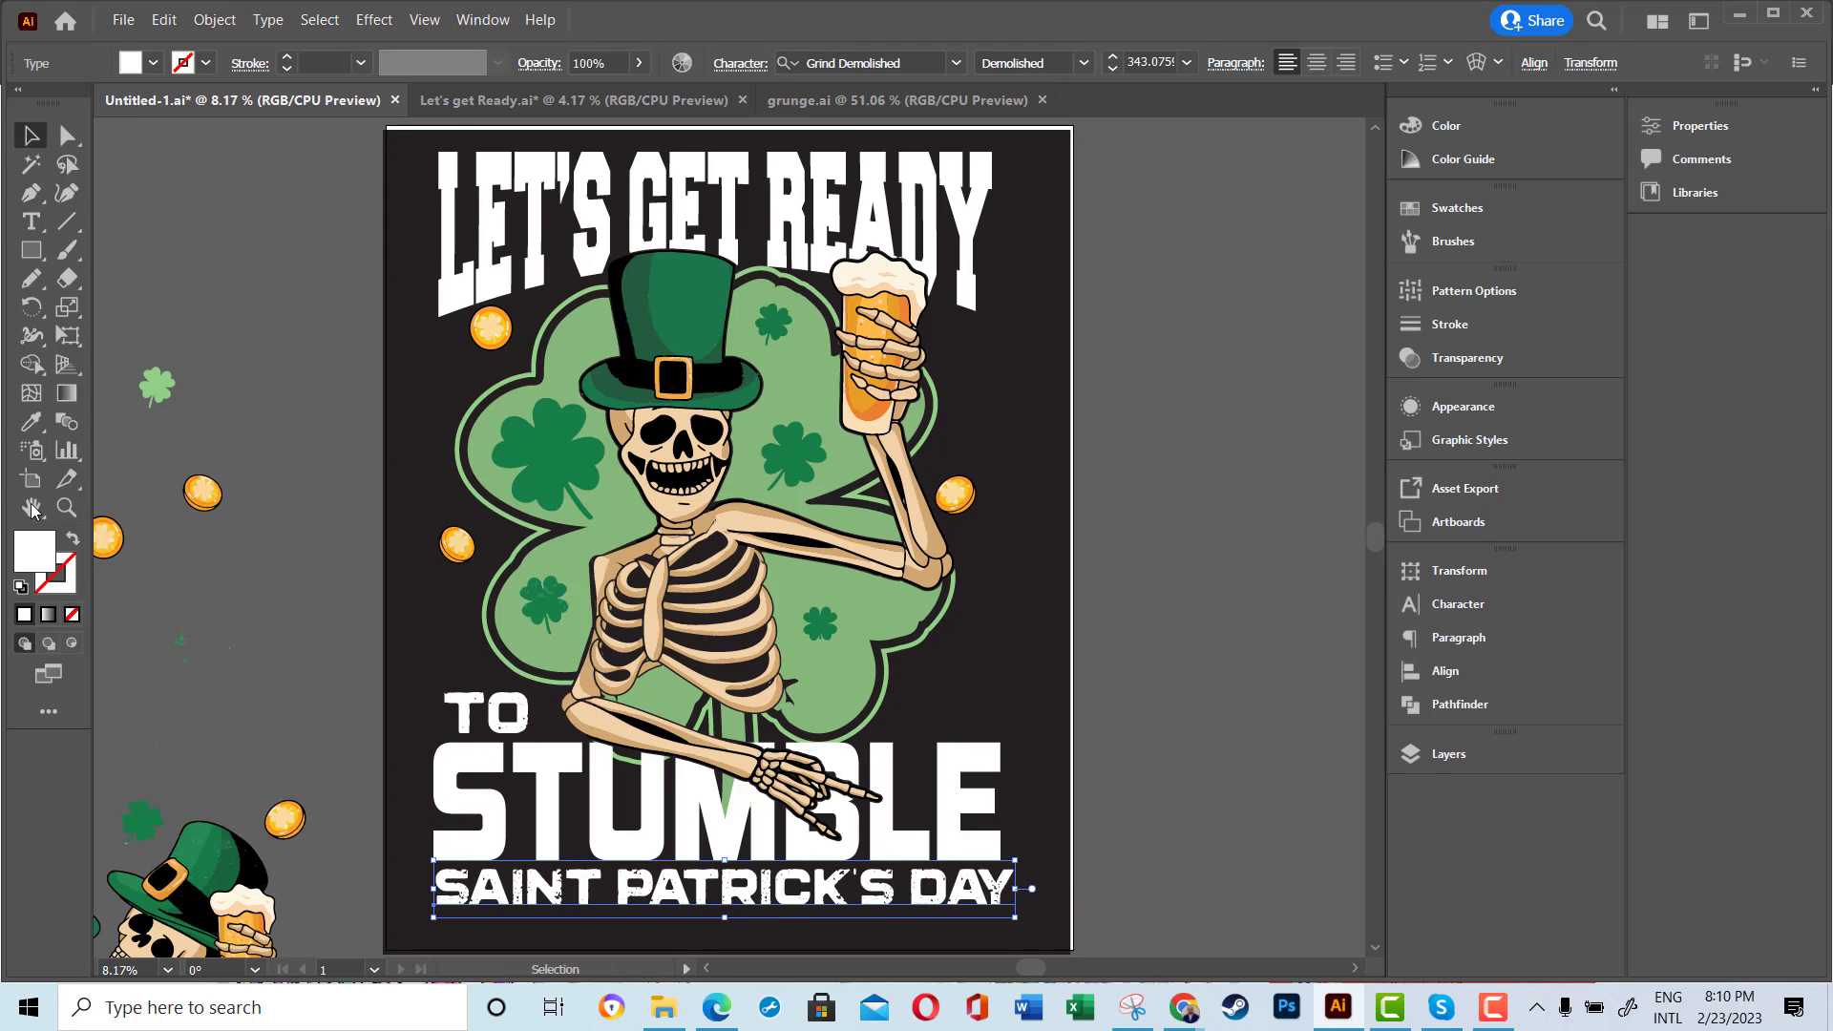
- Recolor the "SAINT PATRICK'S DAY" line with the light green sampled from the small clover beside the artboard
key(i)
click(143, 820)
click(156, 386)
key(v)
click(1241, 497)
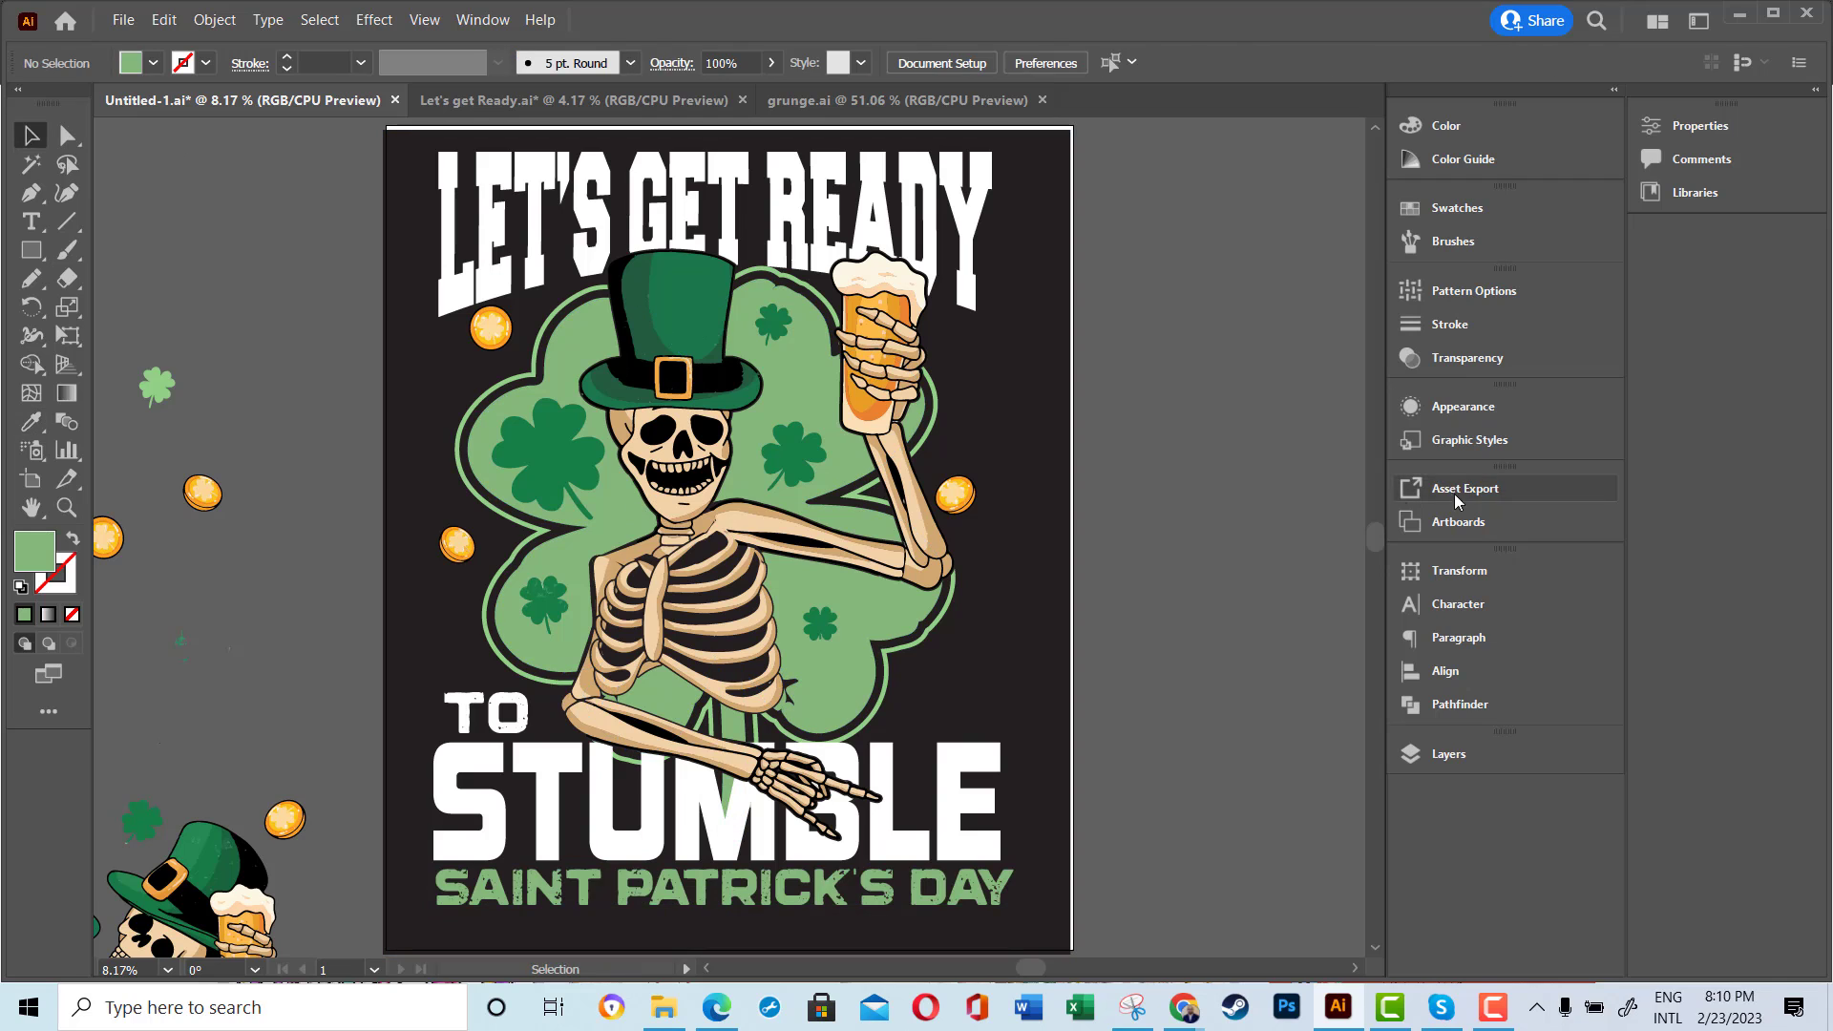
- Narrow the "SAINT PATRICK'S DAY" line and the word "STUMBLE" so both match the headline's width
click(1003, 245)
click(1191, 426)
click(993, 886)
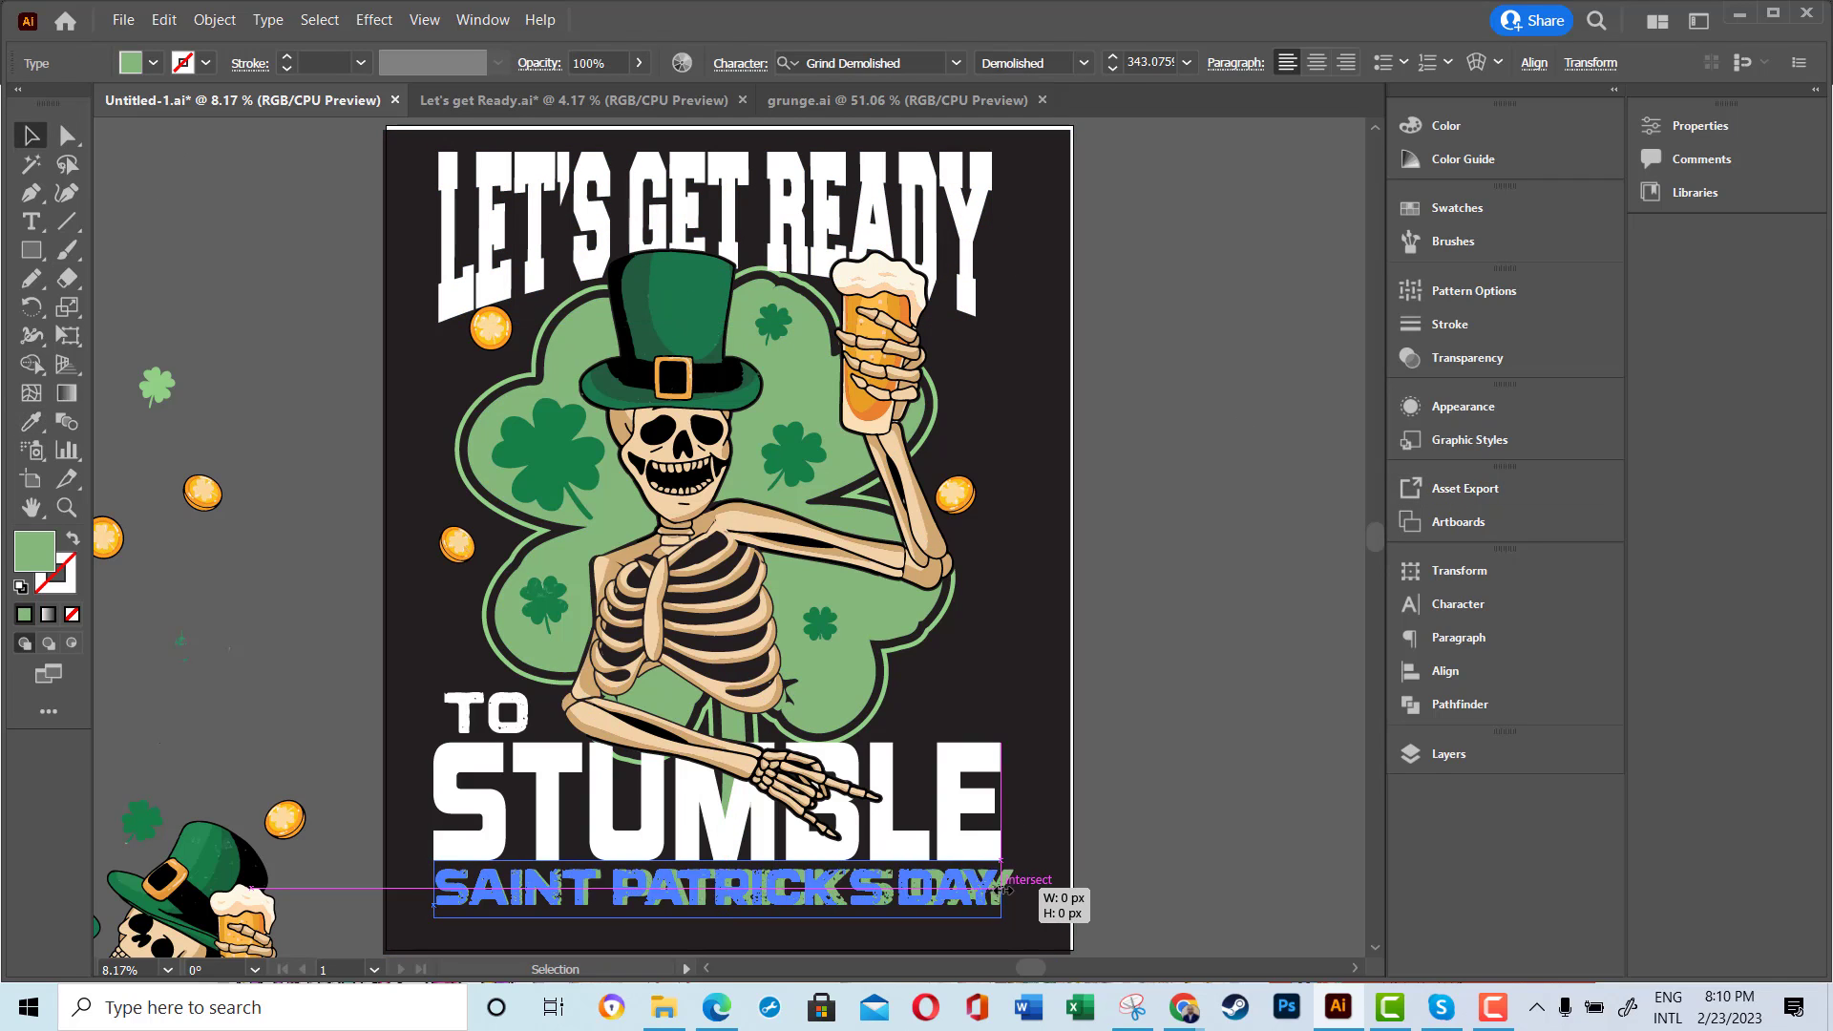
click(990, 850)
mouse_move(1000, 802)
mouse_down()
mouse_move(1022, 797)
mouse_move(991, 802)
mouse_up()
- Recolor the word "TO" with the light green sampled from the "SAINT PATRICK'S DAY" line
click(487, 713)
key(i)
click(711, 888)
key(v)
click(1182, 439)
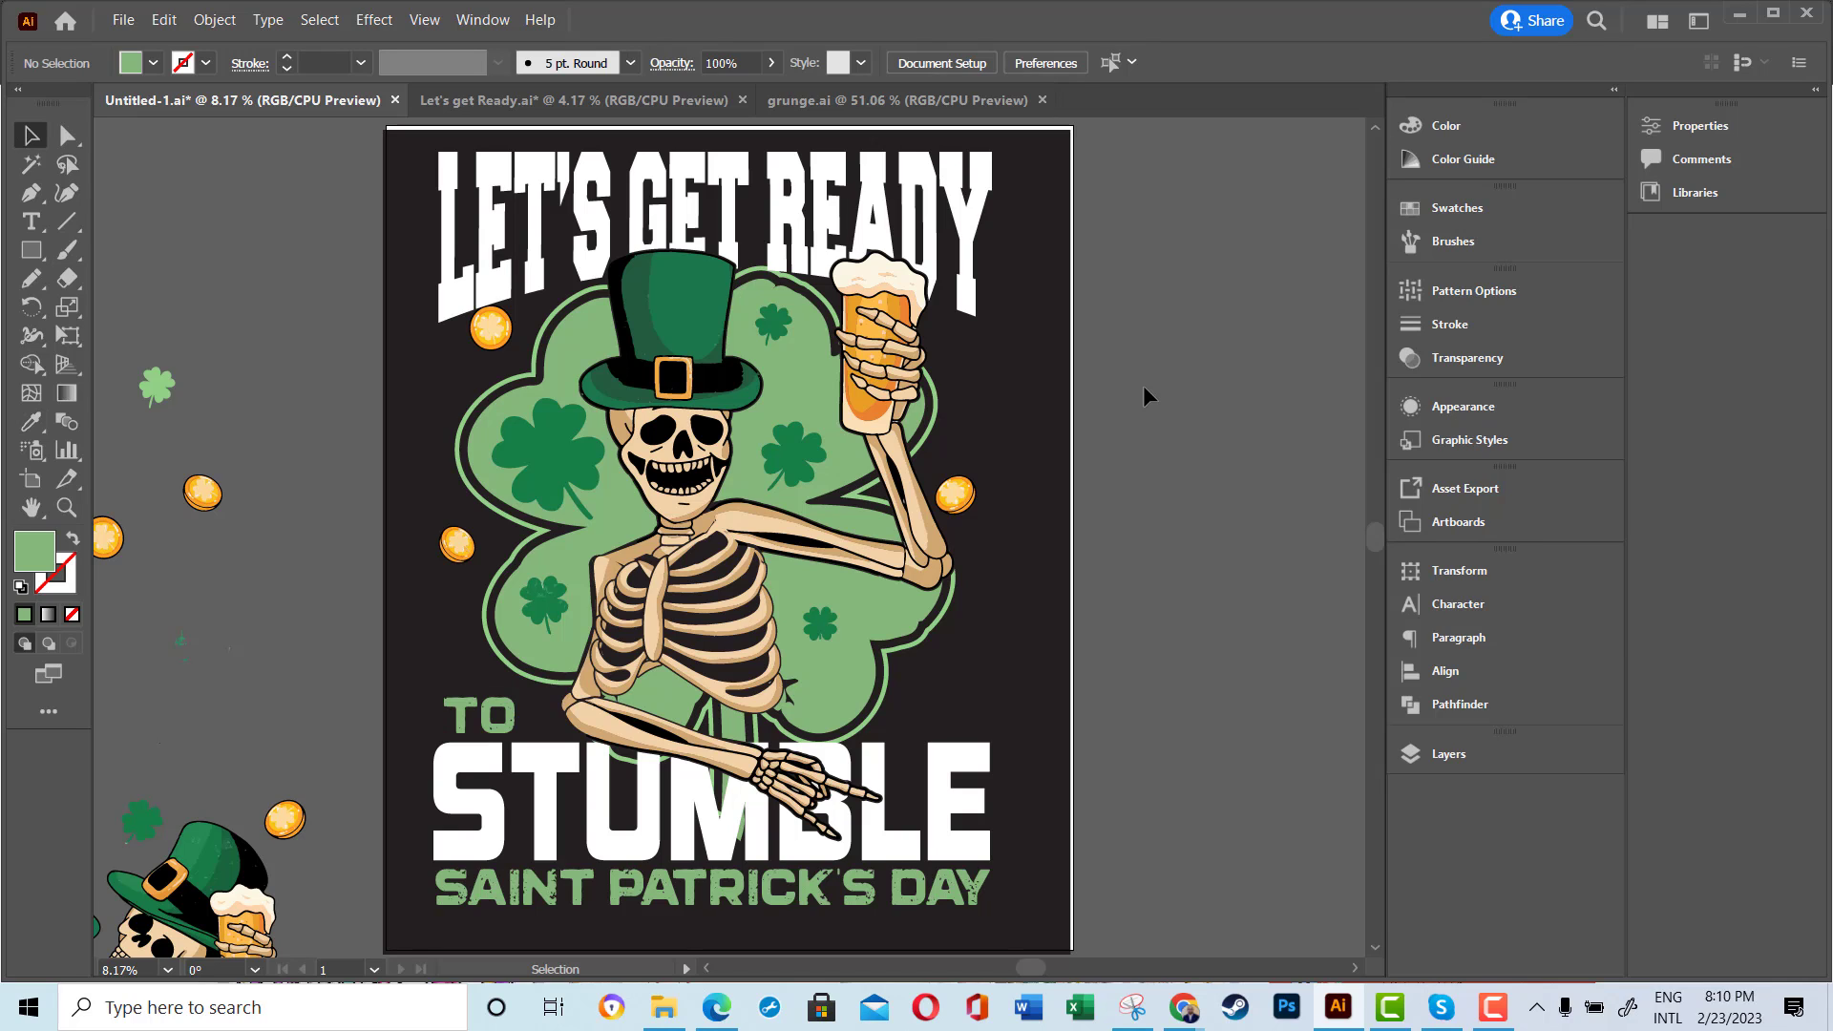
- Try to erase the part of the light green clover outline that overlaps the word "STUMBLE"
click(837, 731)
key(shift+e)
mouse_move(731, 750)
mouse_down()
mouse_move(588, 769)
mouse_move(616, 783)
mouse_up()
key(ctrl+z)
key(v)
click(1172, 464)
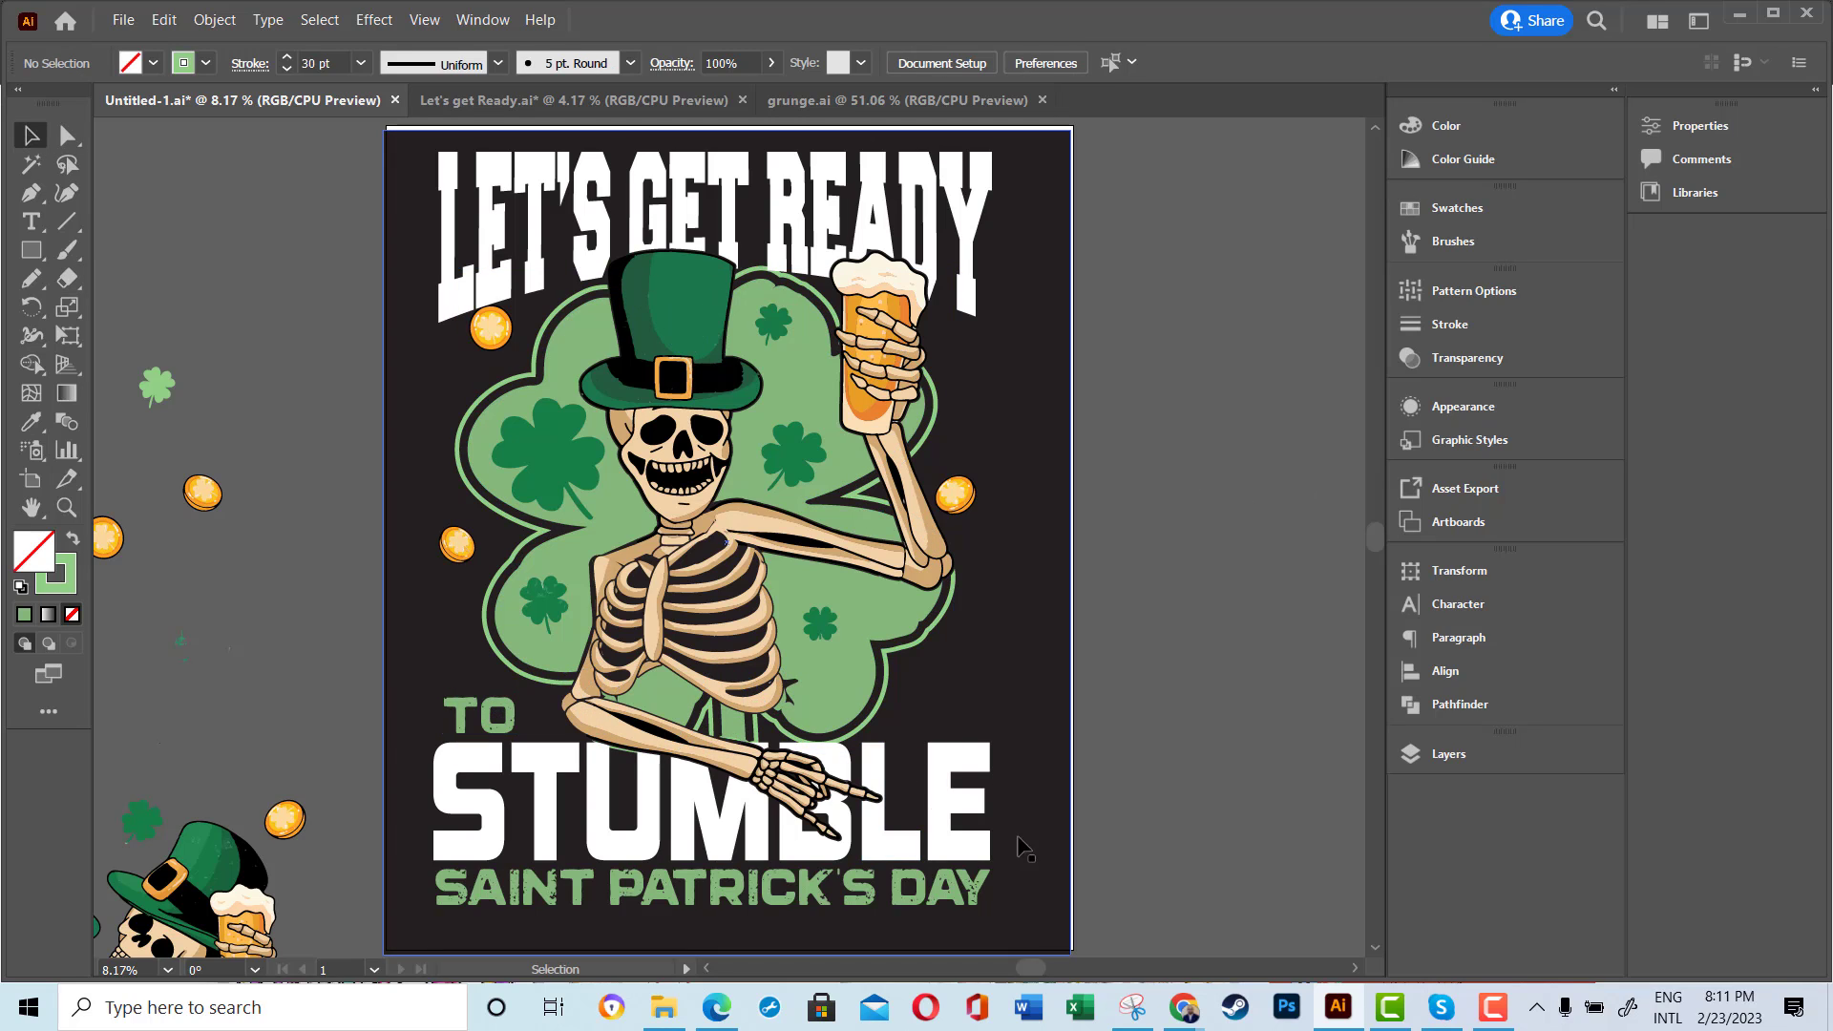
- Move "STUMBLE" and "SAINT PATRICK'S DAY" up closer to the skeleton, and raise "TO" to sit just above "STUMBLE"
drag(931, 893, 864, 845)
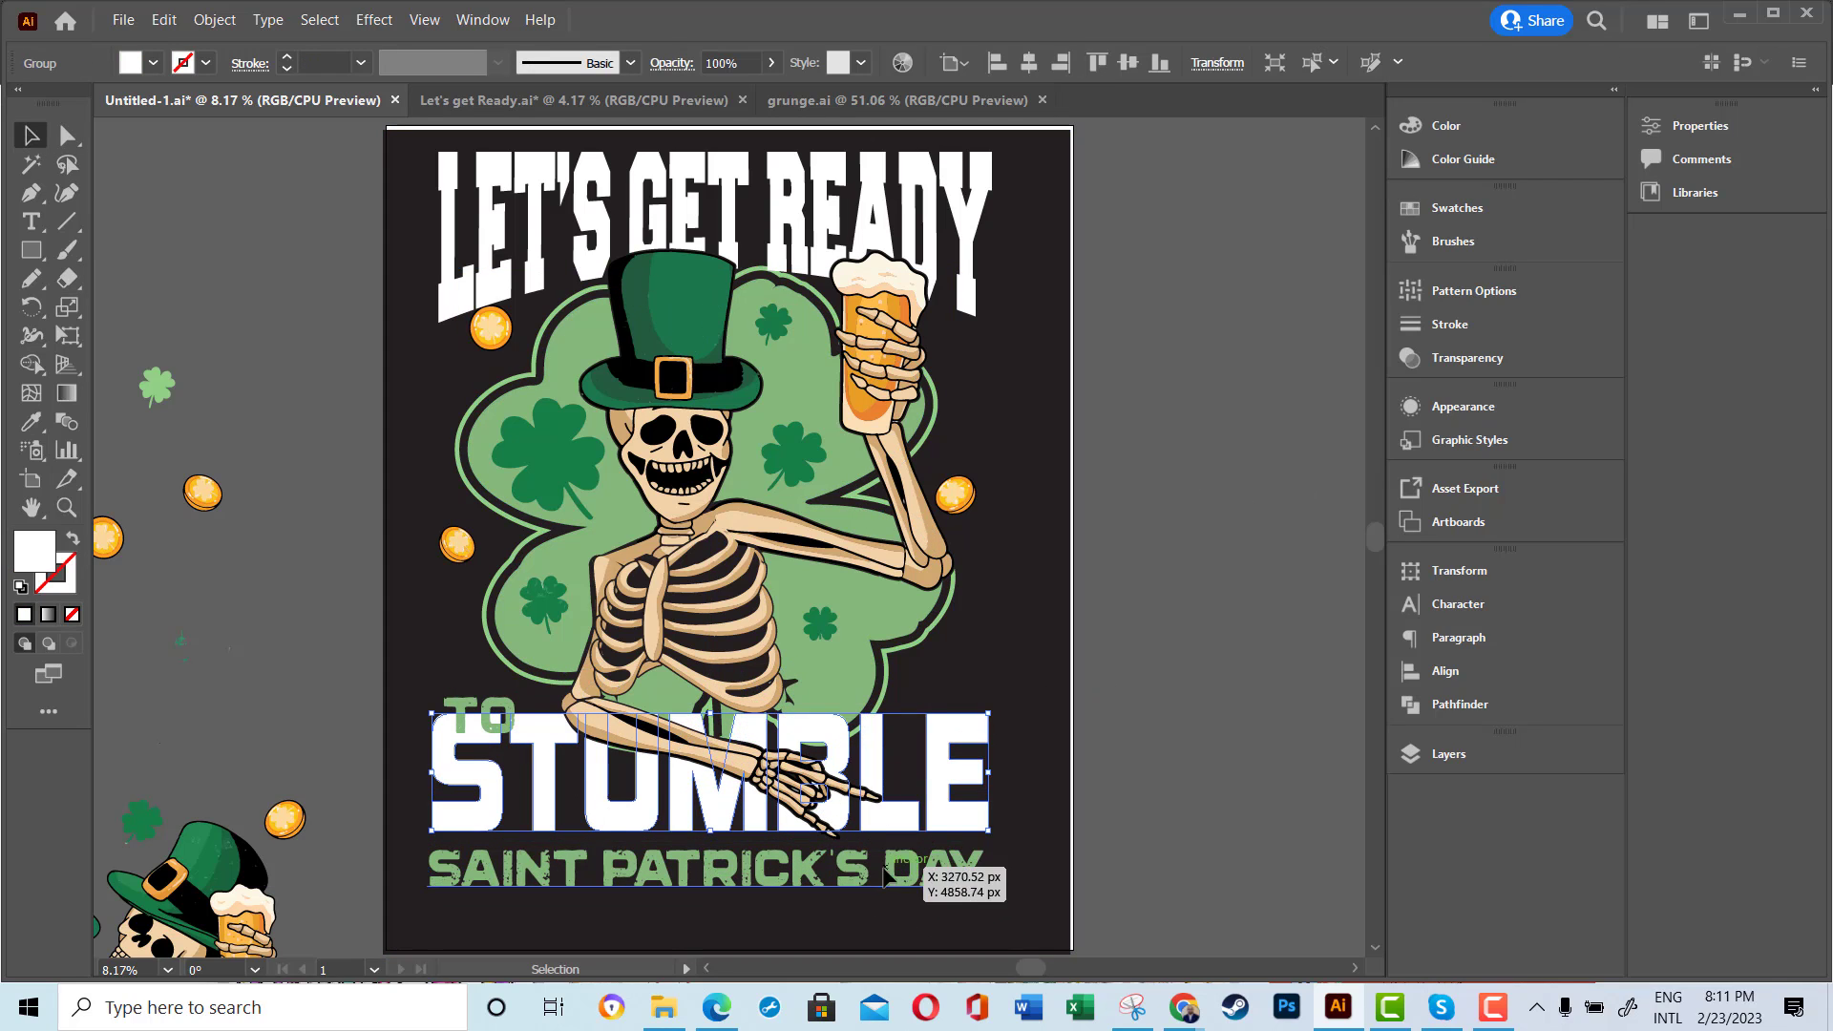
click(1067, 638)
click(1155, 659)
drag(477, 717, 477, 689)
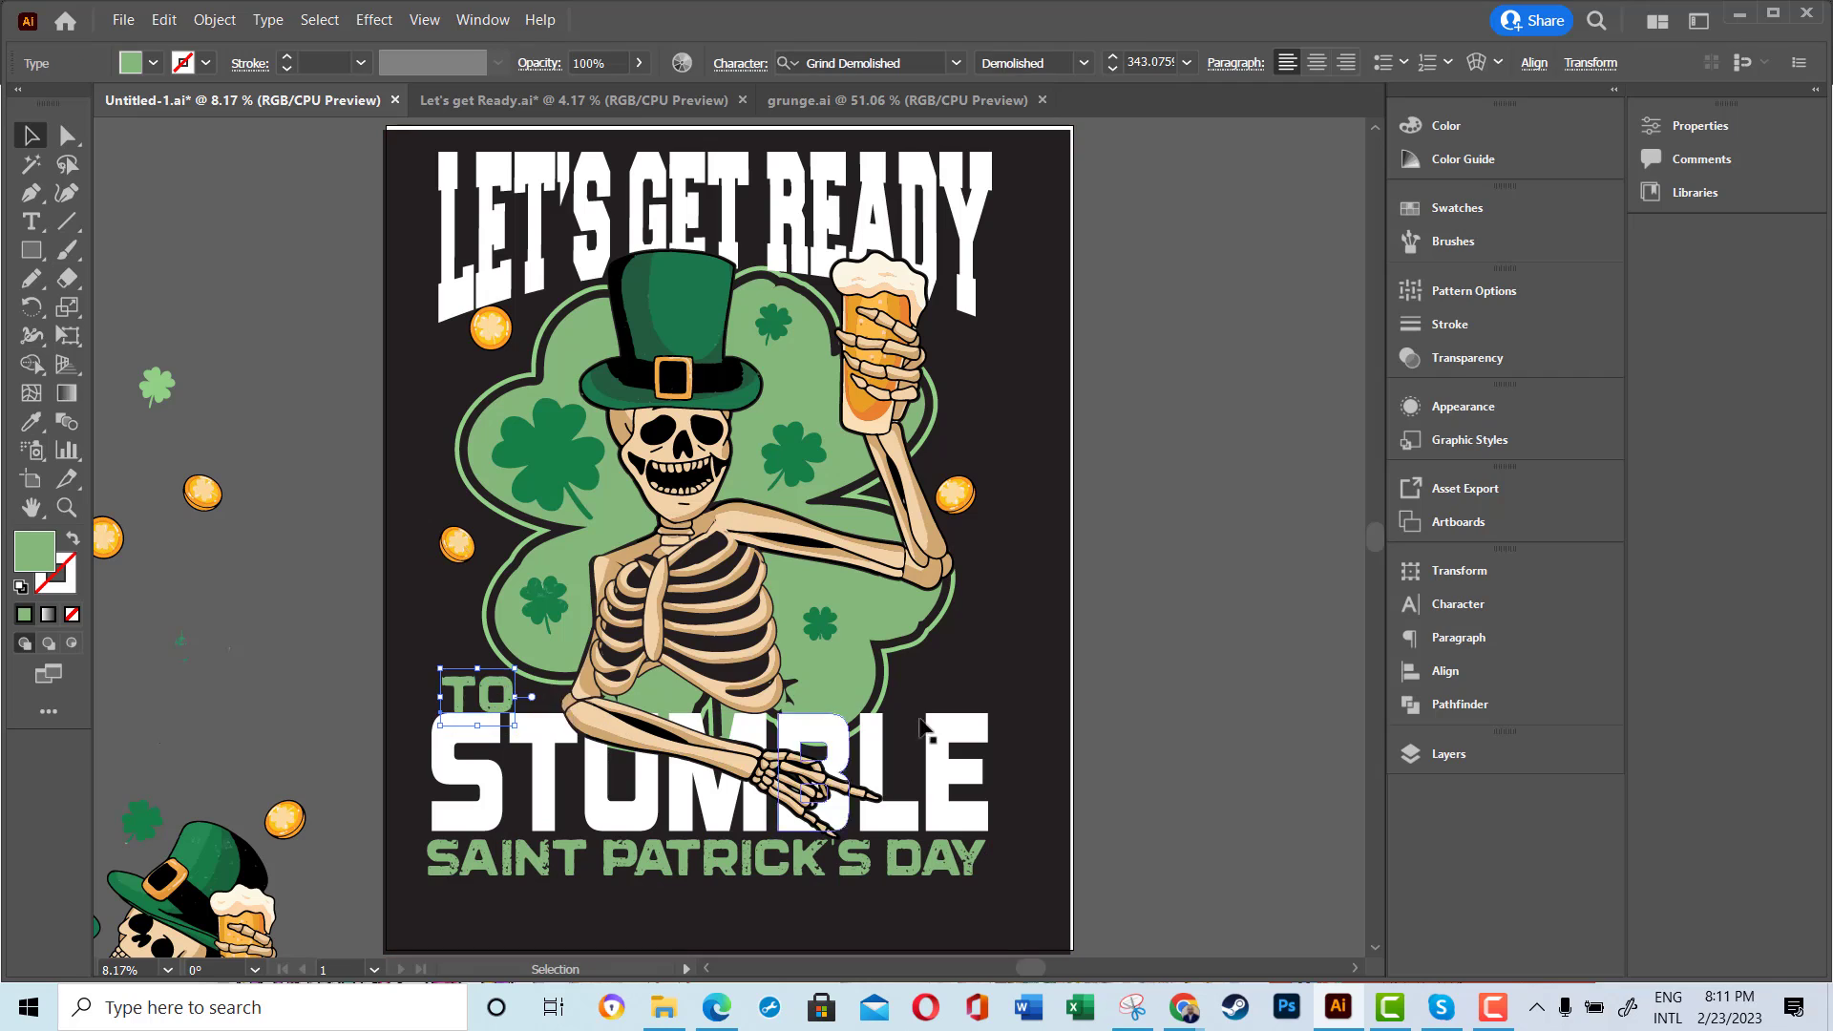
click(1155, 647)
- Place copies of the small light green clover beside the beer mug, at the clover's lower right and under the upper left coin
drag(157, 386, 463, 373)
right_click(451, 373)
click(441, 417)
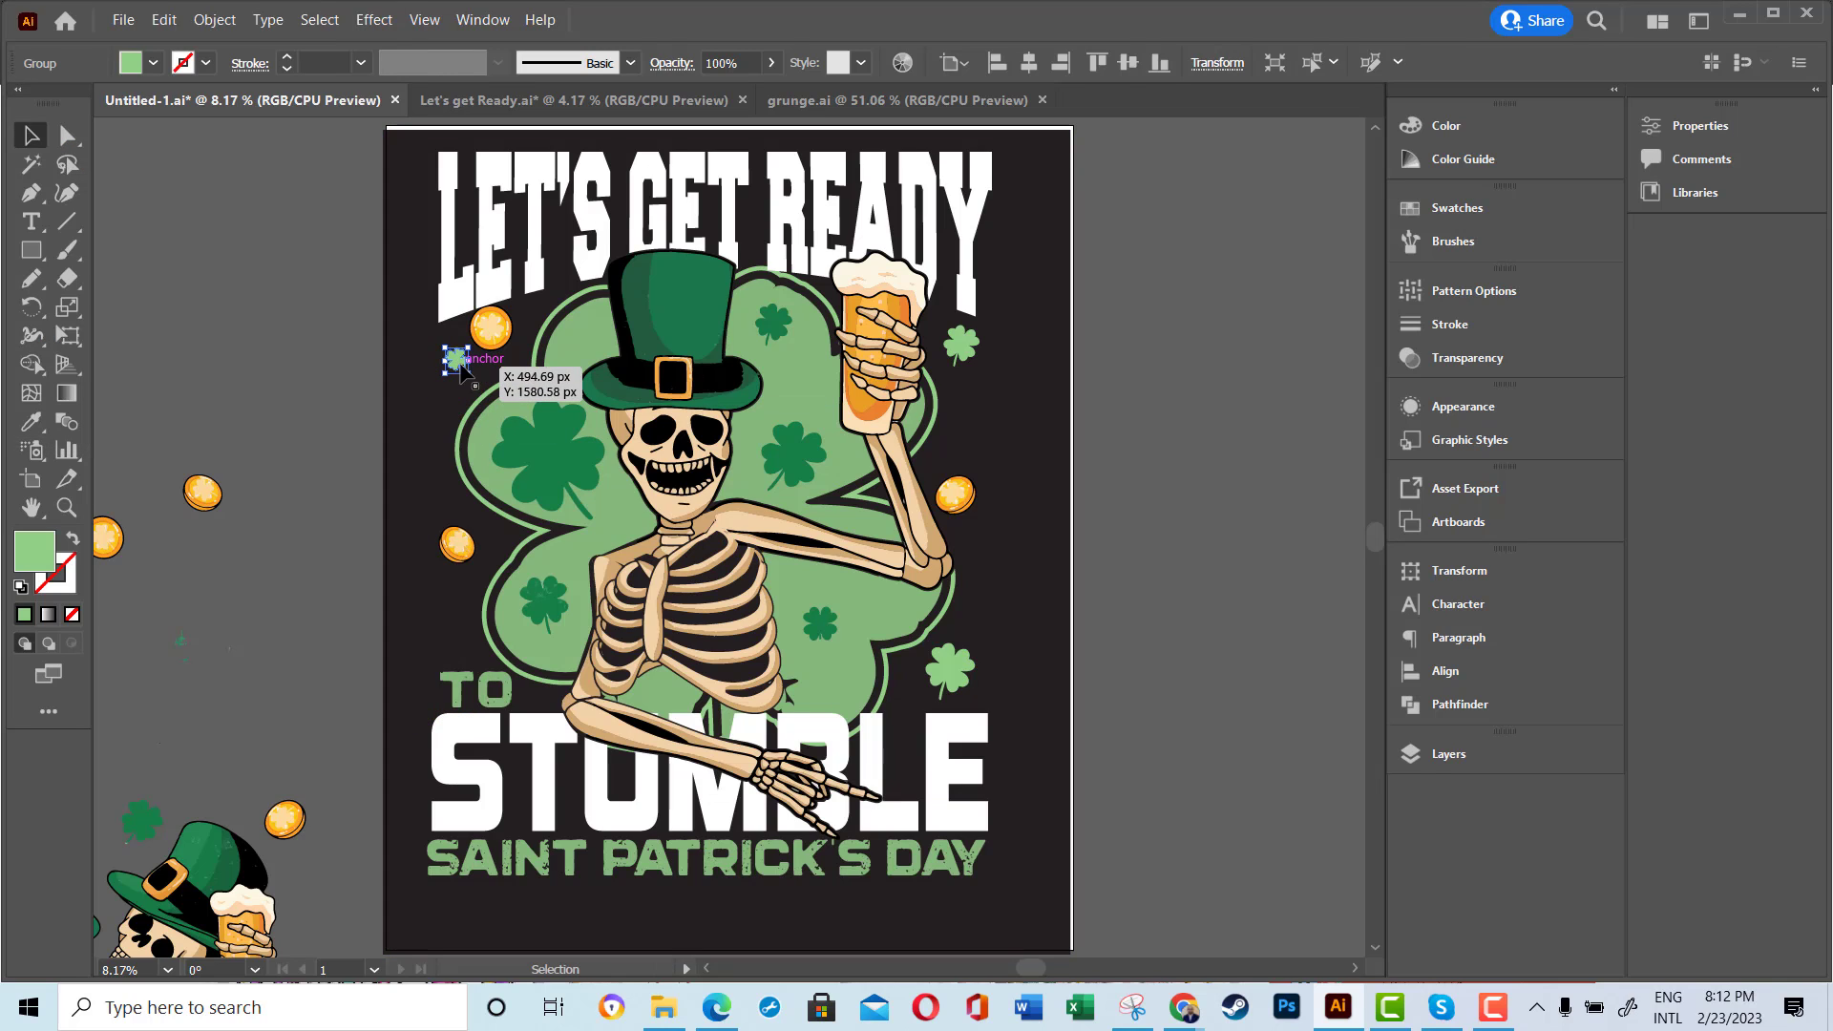
drag(469, 377, 476, 388)
click(1103, 499)
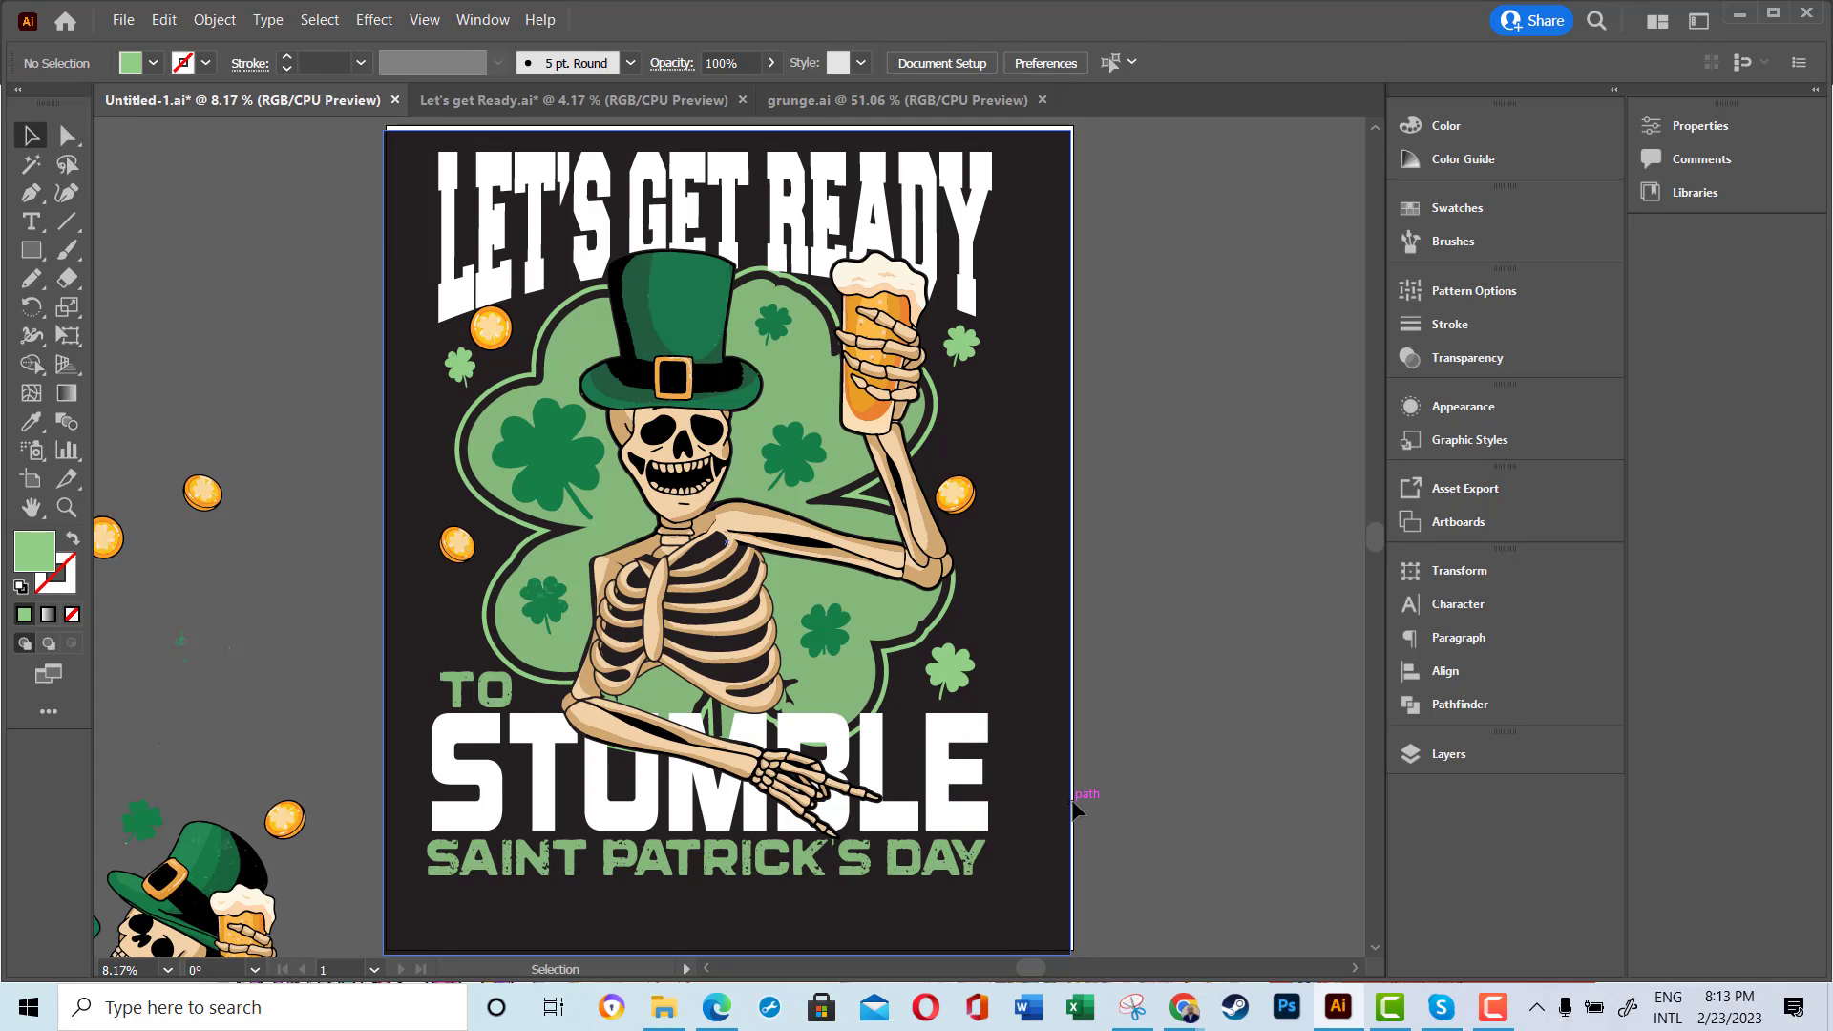
- Lock the black background rectangle and shift the small clover near the upper left coin slightly outward
click(449, 367)
click(1448, 754)
key(ctrl+2)
click(451, 374)
click(1146, 366)
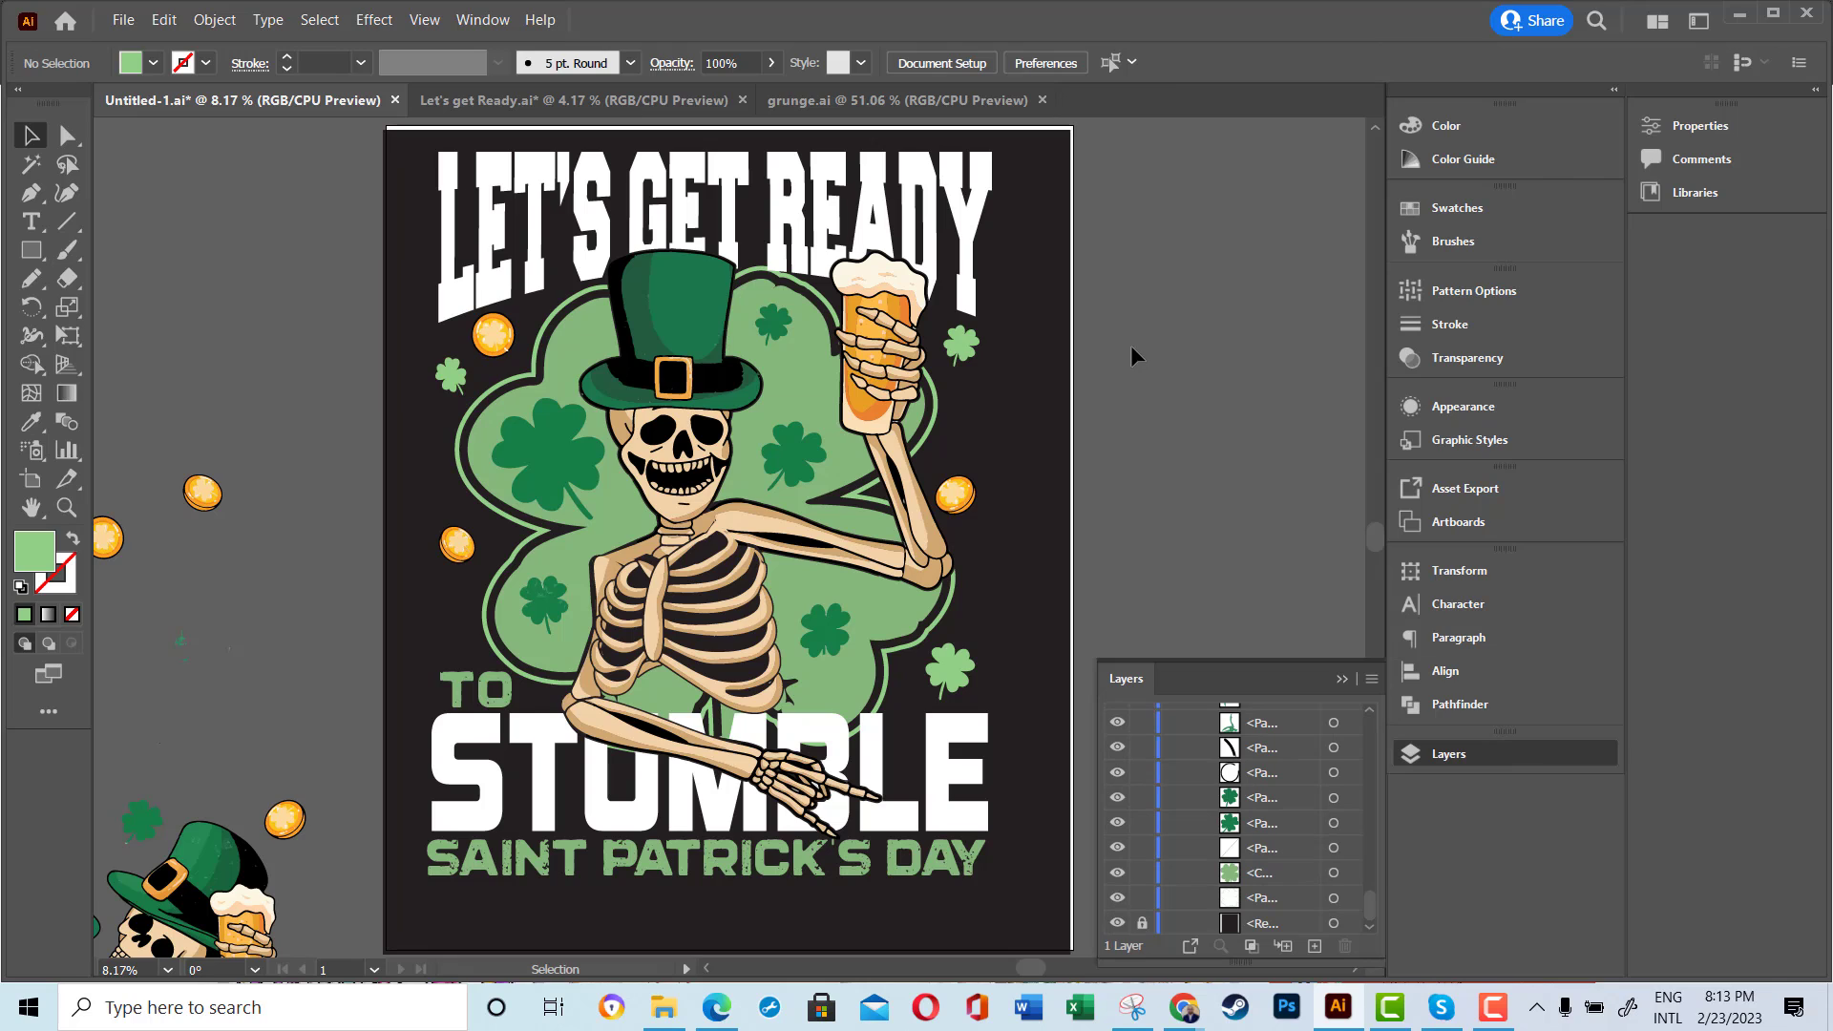
- Nudge the small clover beside the mug inward and the upper left coin closer to the hat
drag(1071, 389, 940, 323)
click(494, 334)
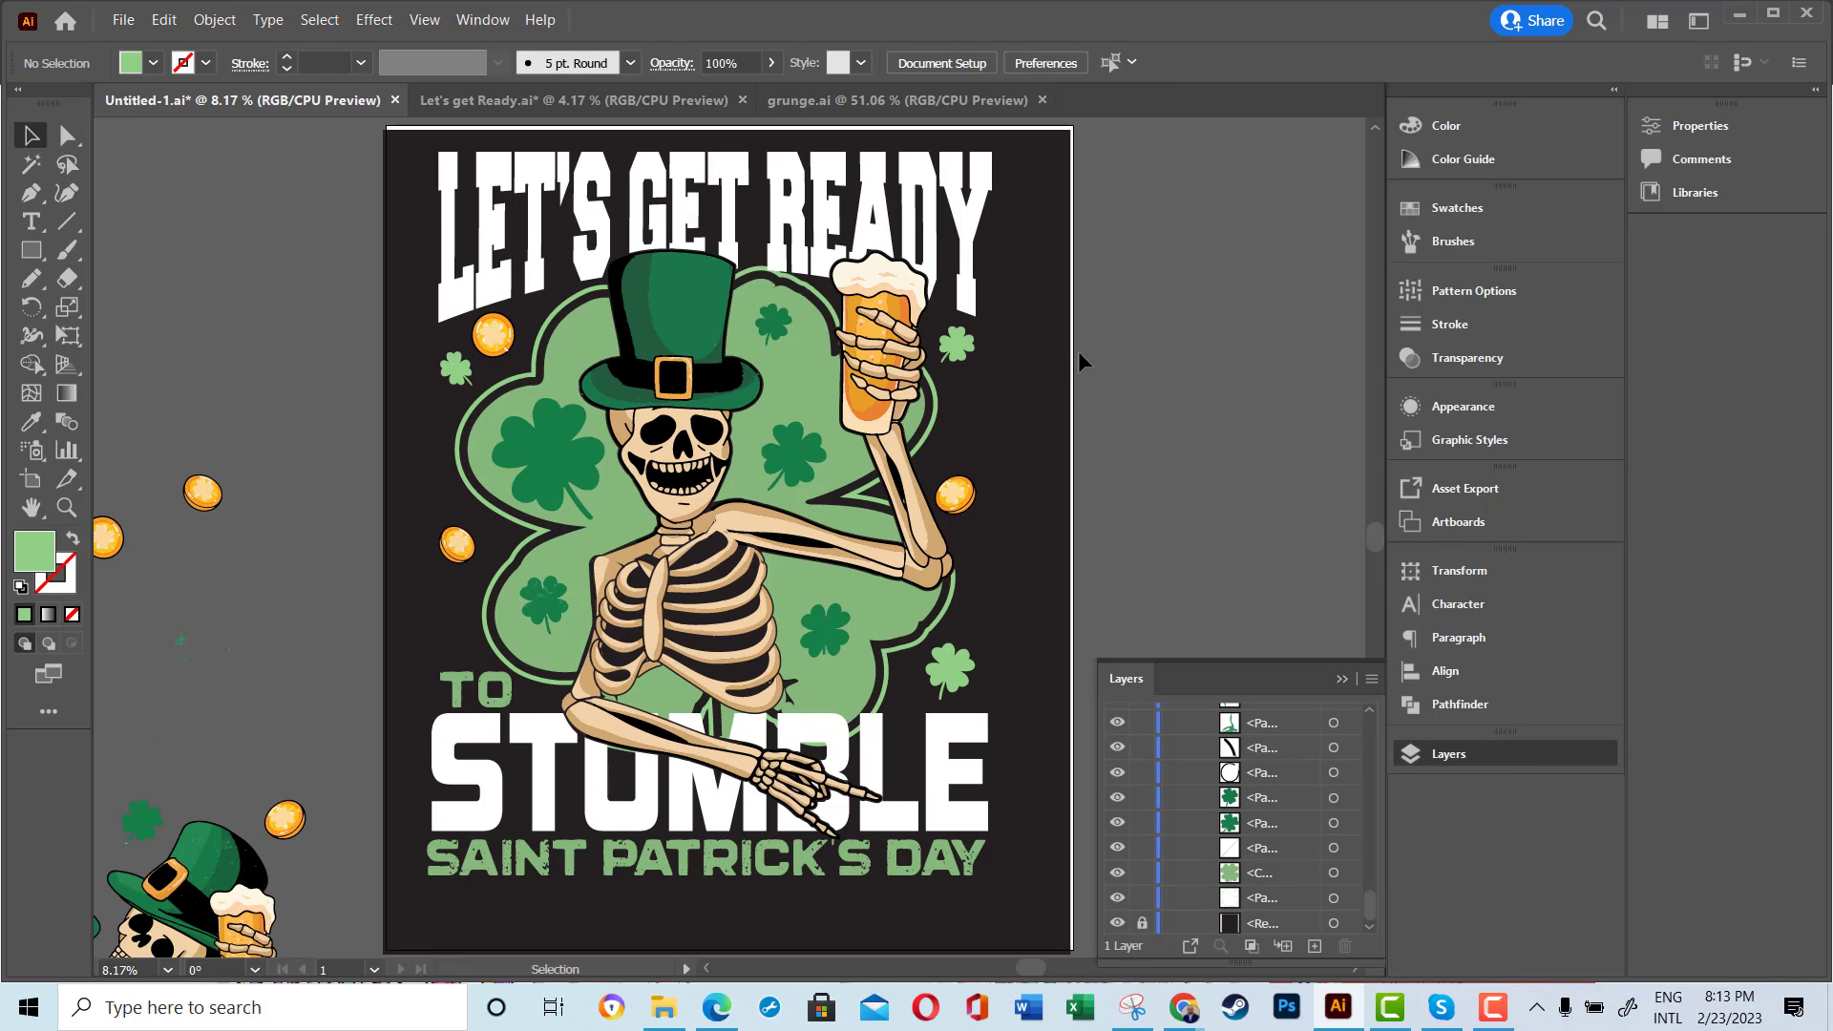
key(ctrl+shift+a)
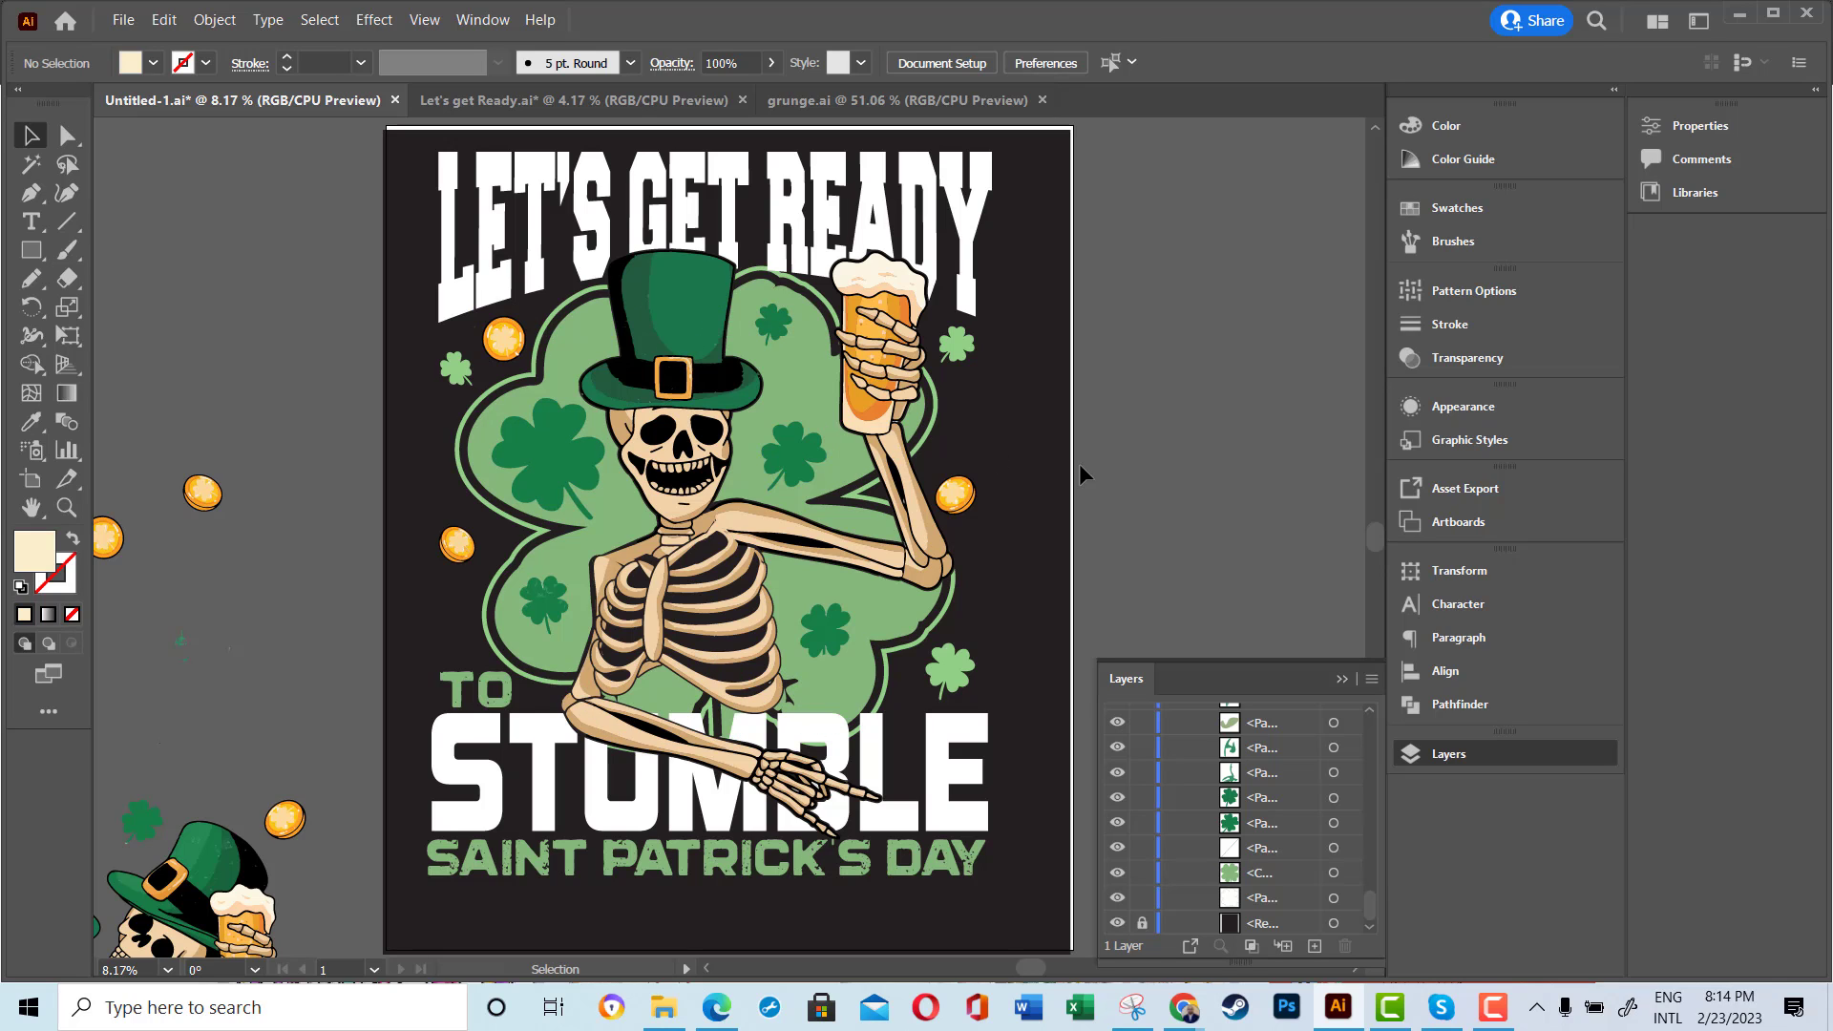
- Copy the lower right light green clover to the left side above "TO" at a smaller size
click(950, 669)
drag(950, 668, 430, 645)
right_click(429, 645)
click(764, 554)
key(Return)
key(ctrl+shift+a)
key(minus)
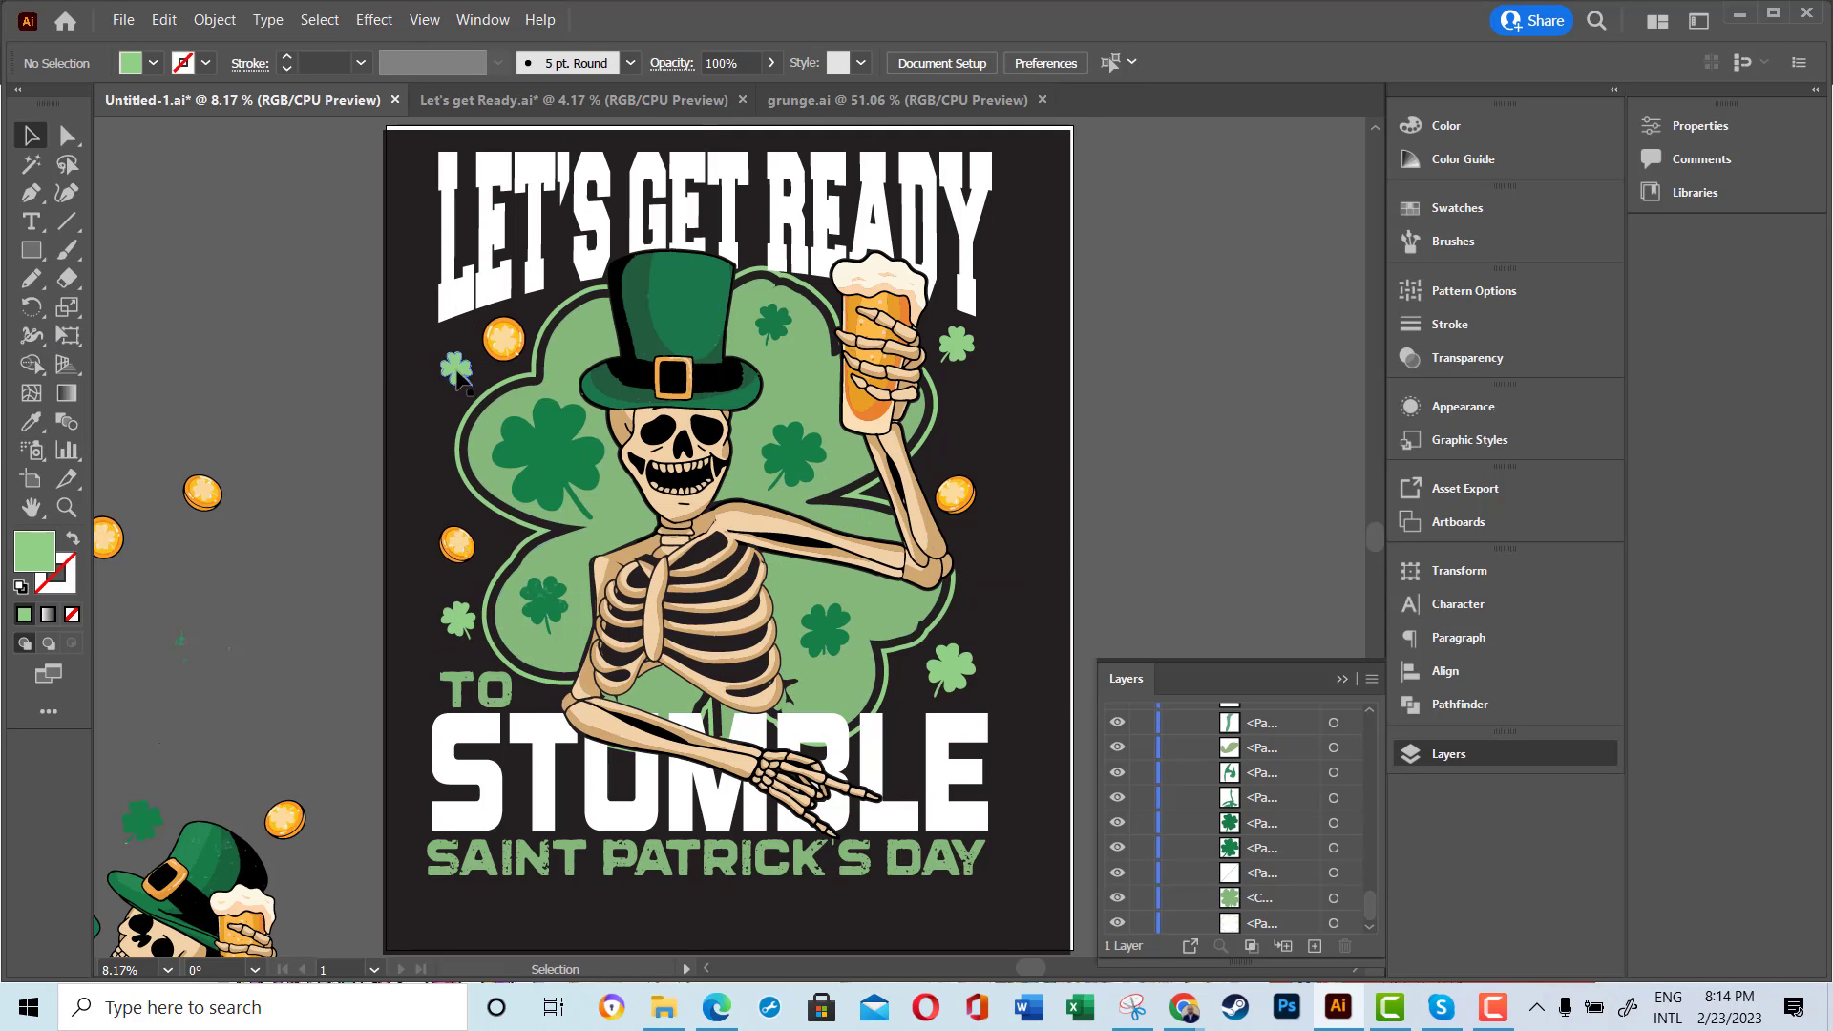
- Place a light green clover copy on the front of the skeleton's hat above the buckle
click(697, 307)
click(1216, 367)
click(1118, 534)
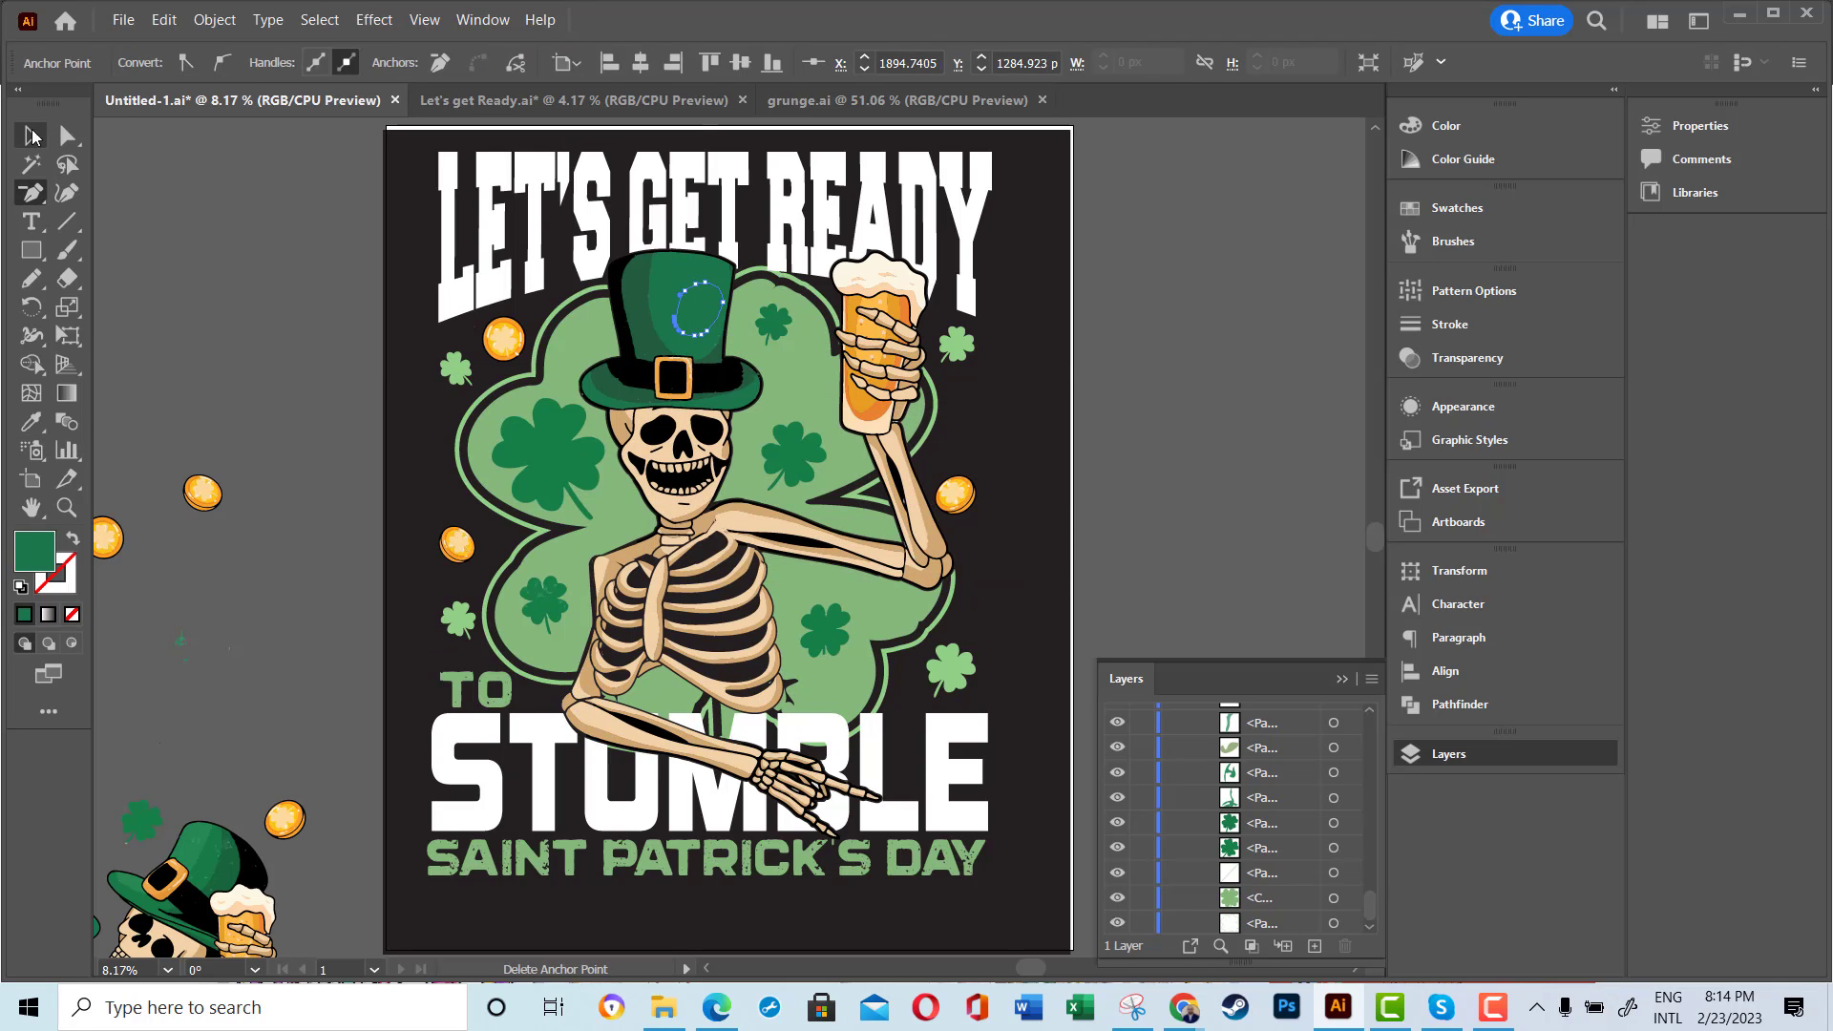
key(v)
drag(730, 537, 718, 291)
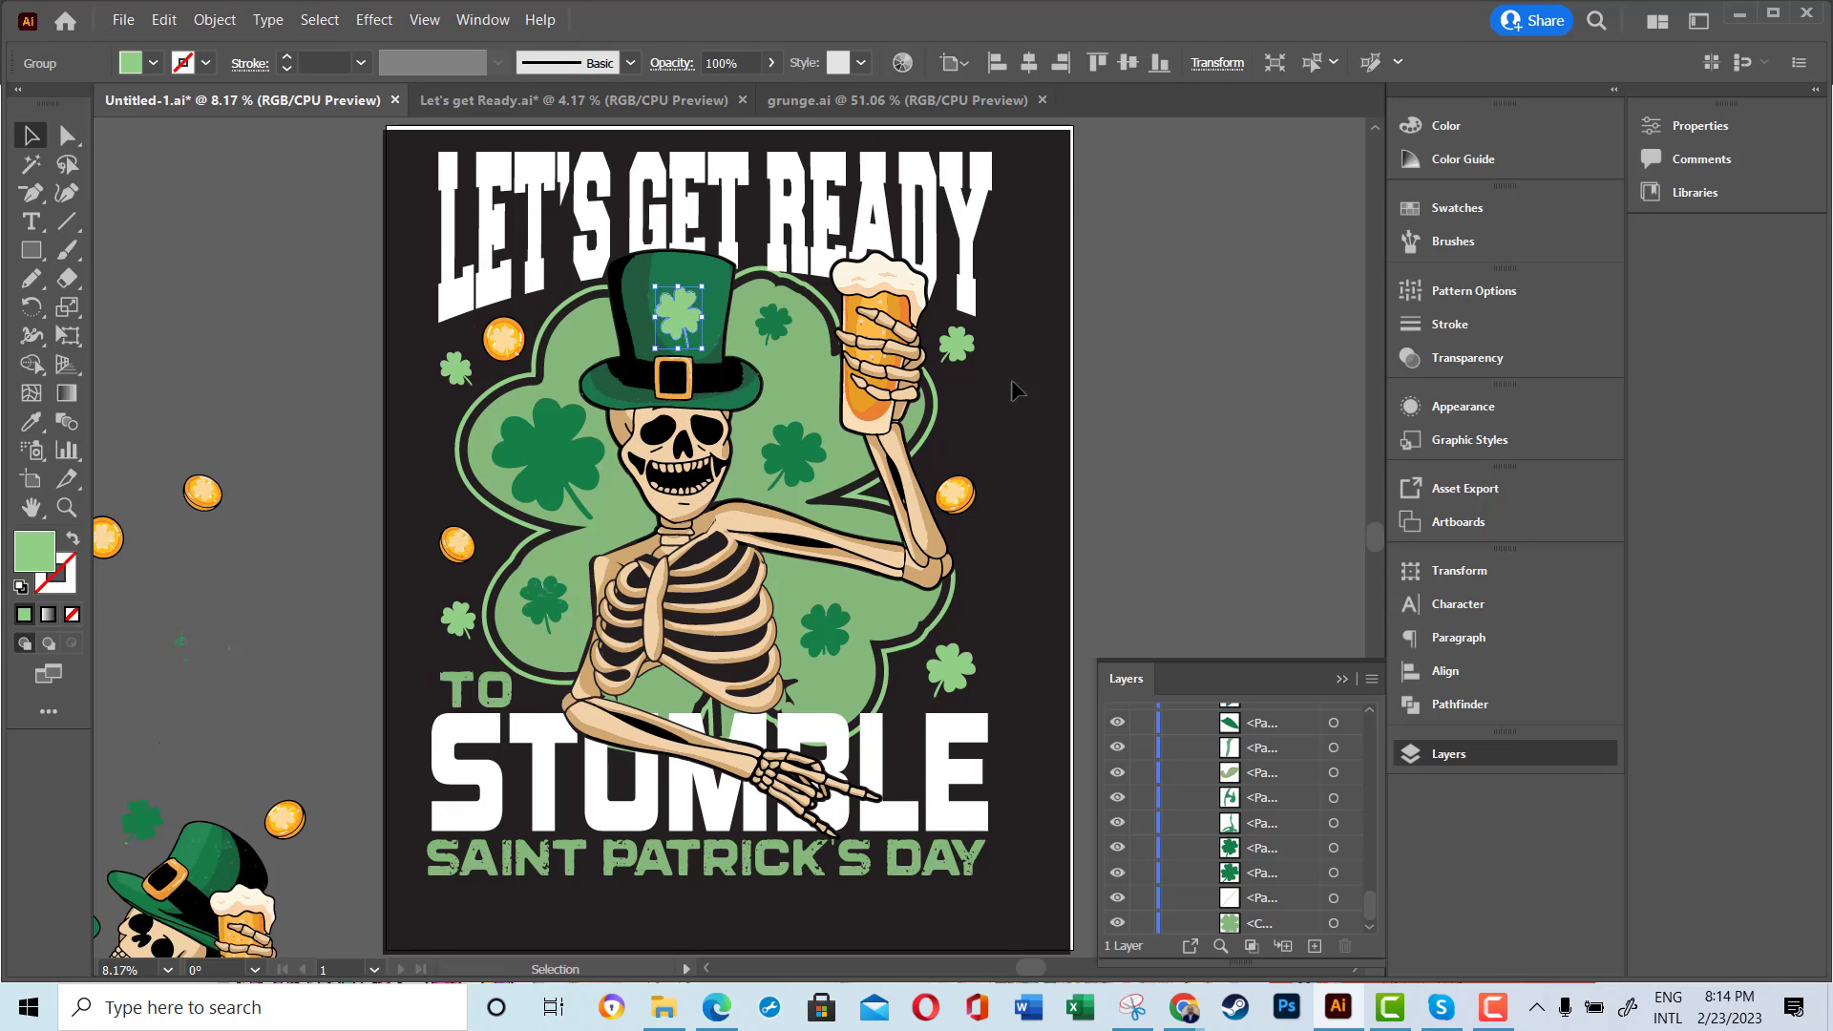
- Straighten the light green clover on the hat and center it above the buckle
click(1175, 401)
key(ctrl+z)
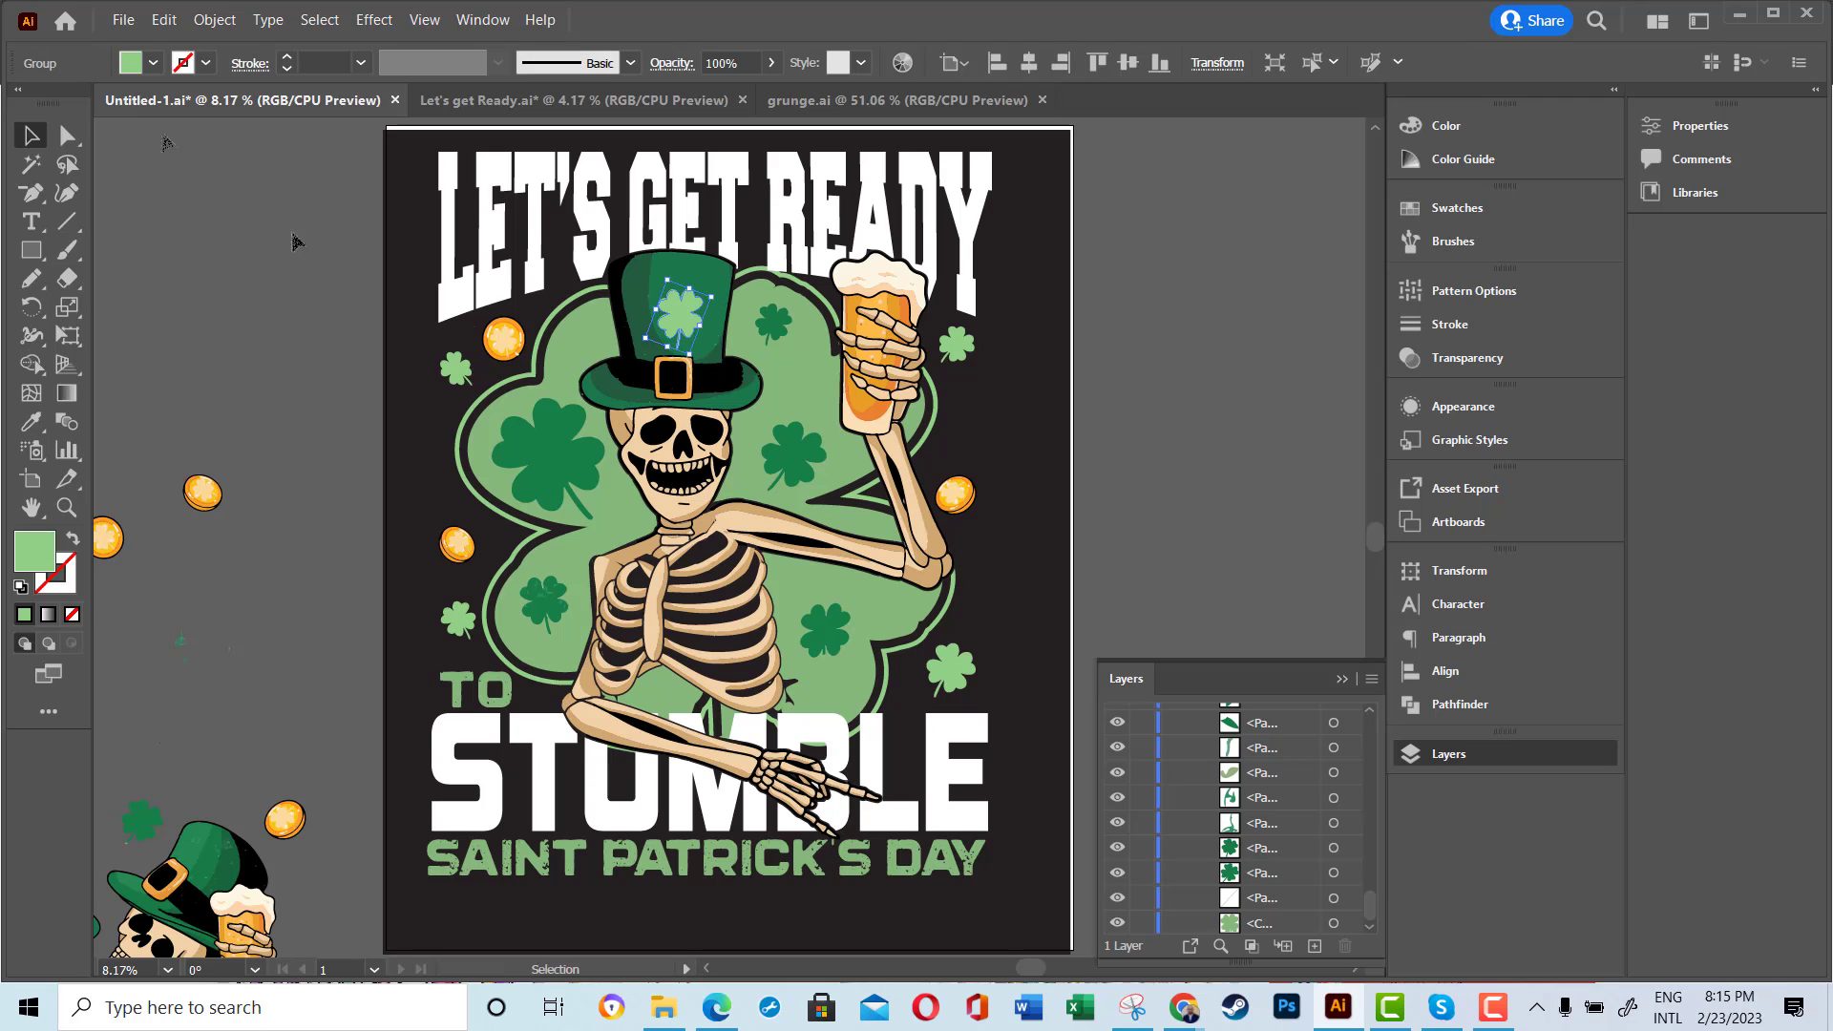
click(27, 134)
key(ctrl+z)
click(1138, 381)
key(ctrl+z)
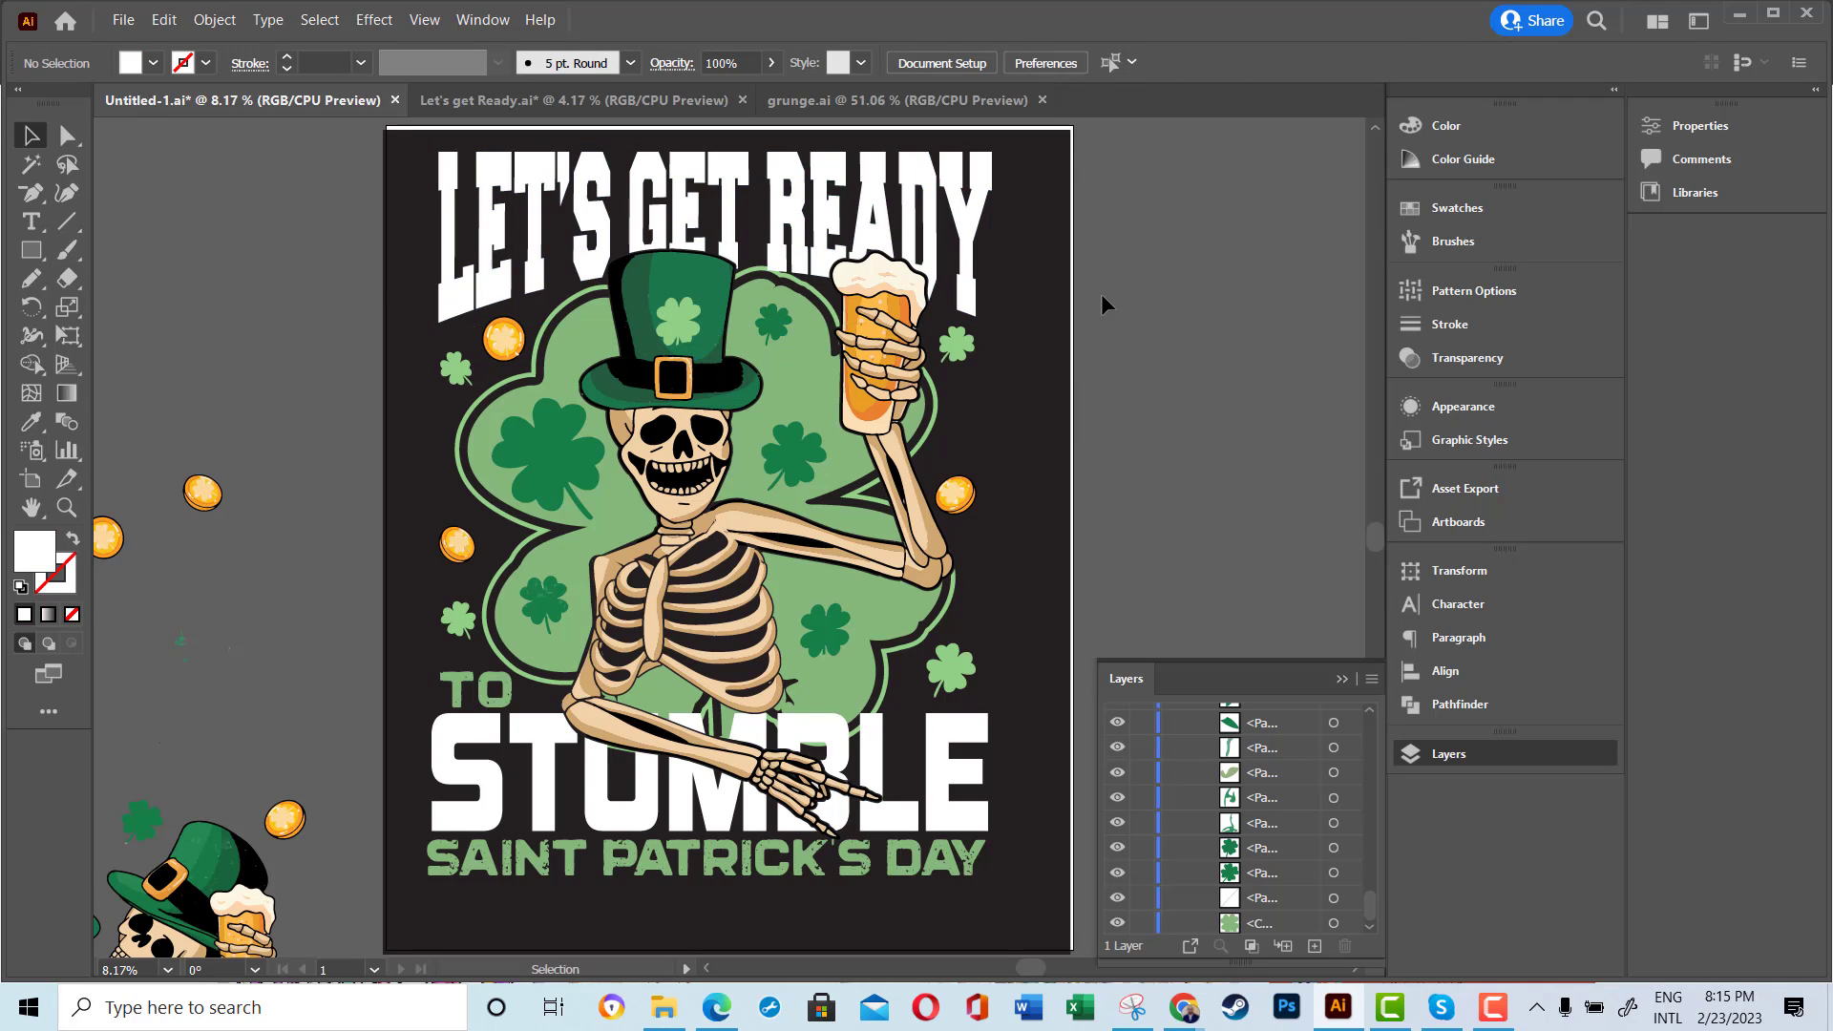
- Copy the grunge texture from grunge.ai and return to the Untitled-1.ai design
click(917, 100)
right_click(546, 544)
click(525, 102)
click(243, 99)
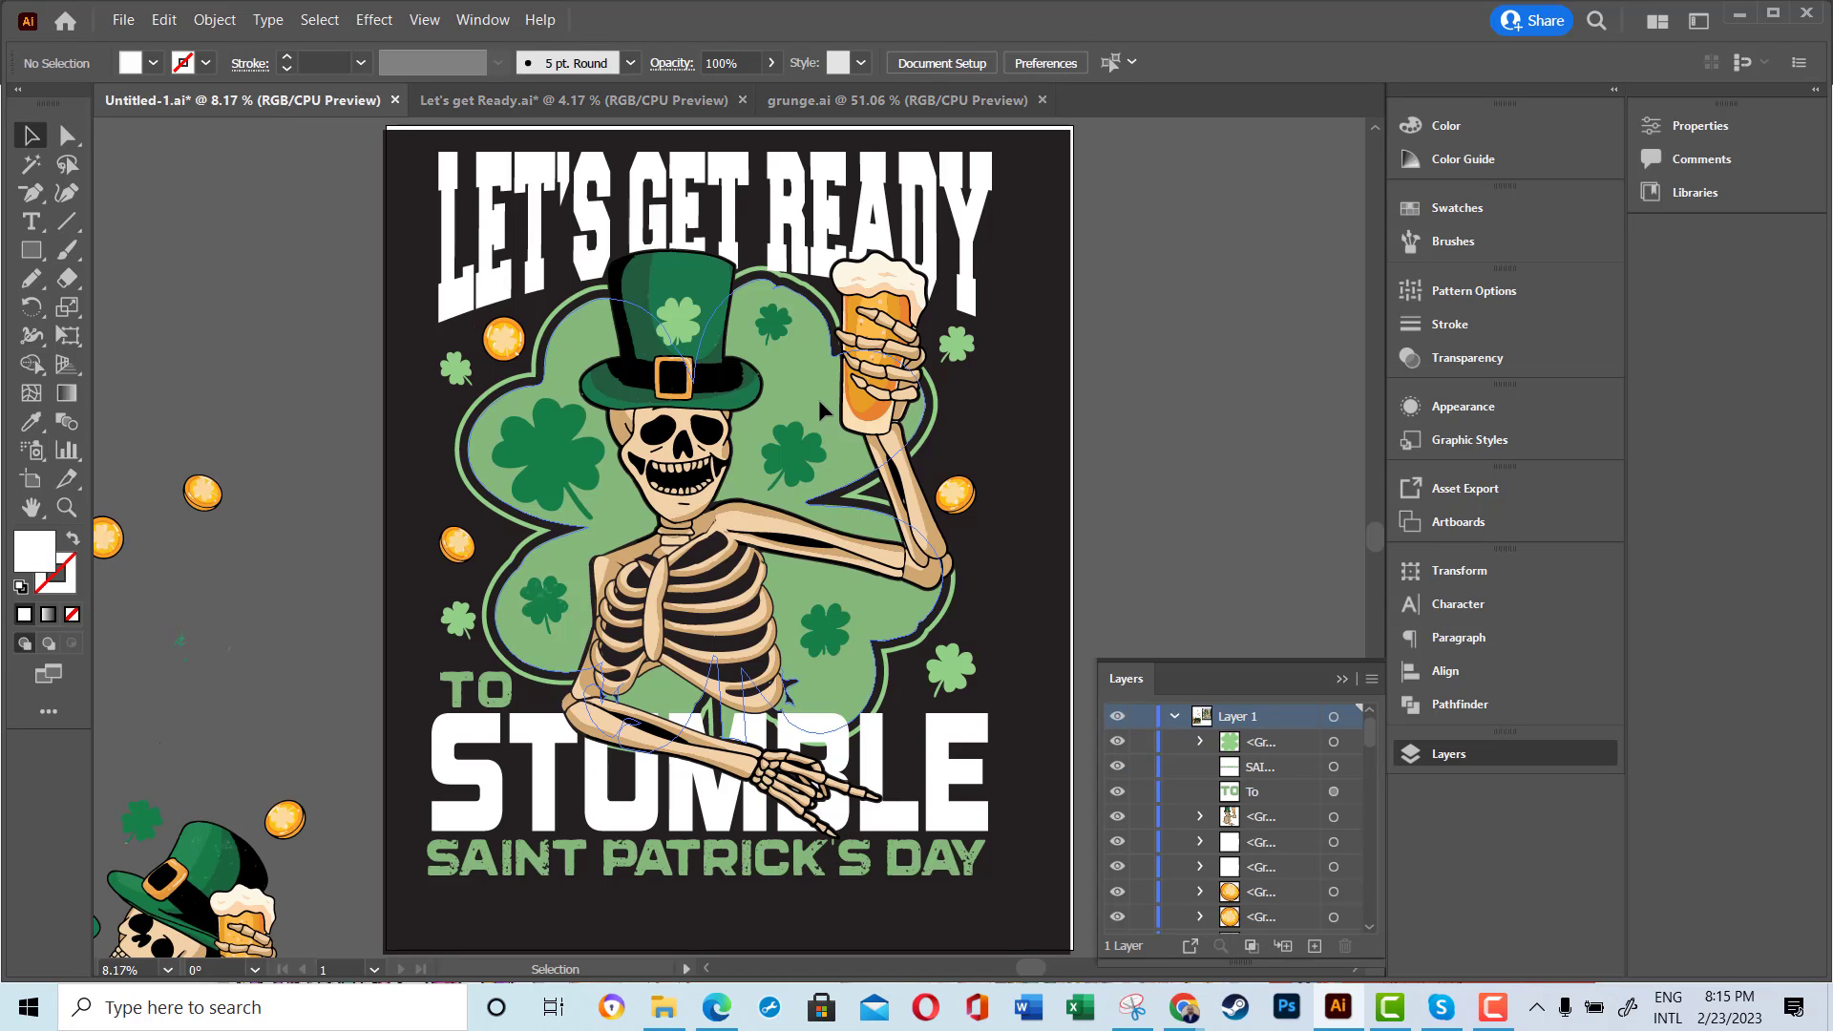
- Give the large background clover an opacity mask with clipping off and paste the grunge texture into the mask
click(1467, 357)
click(1328, 355)
click(1291, 382)
click(1254, 396)
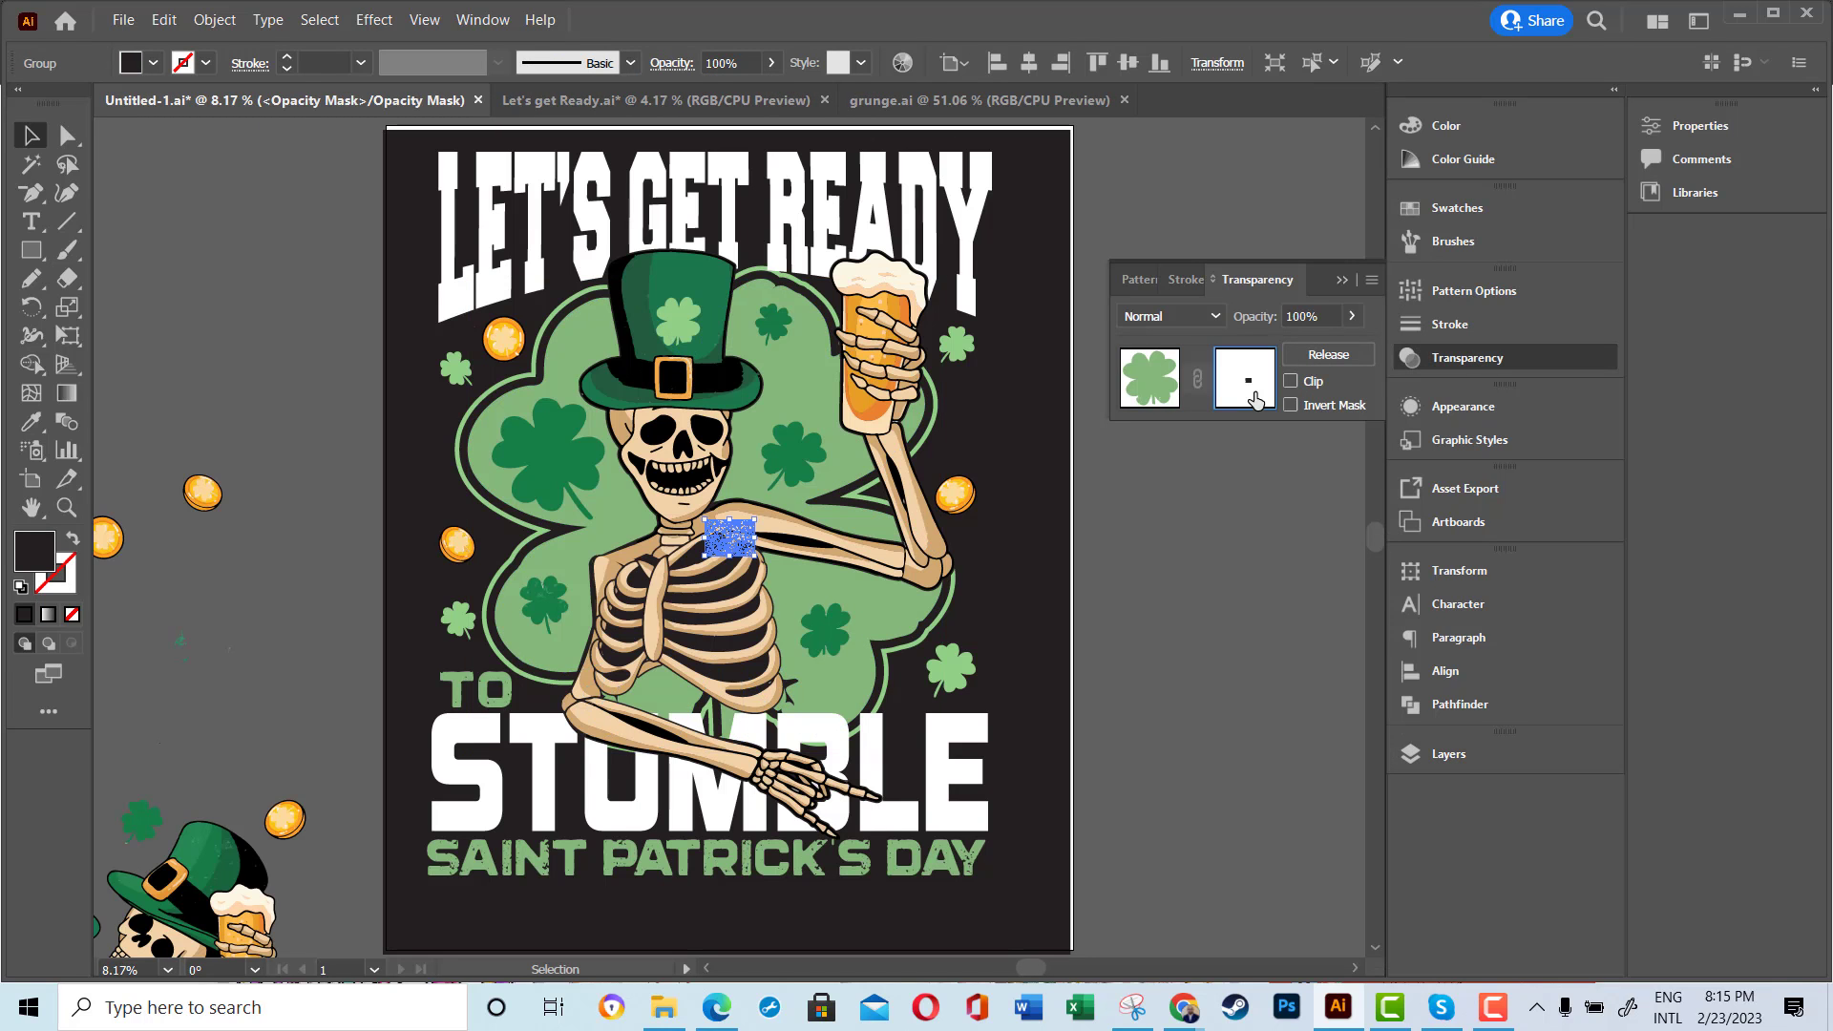
- Enlarge the grunge texture in the mask to cover the whole clover, and return to editing the artwork
drag(756, 557, 1045, 749)
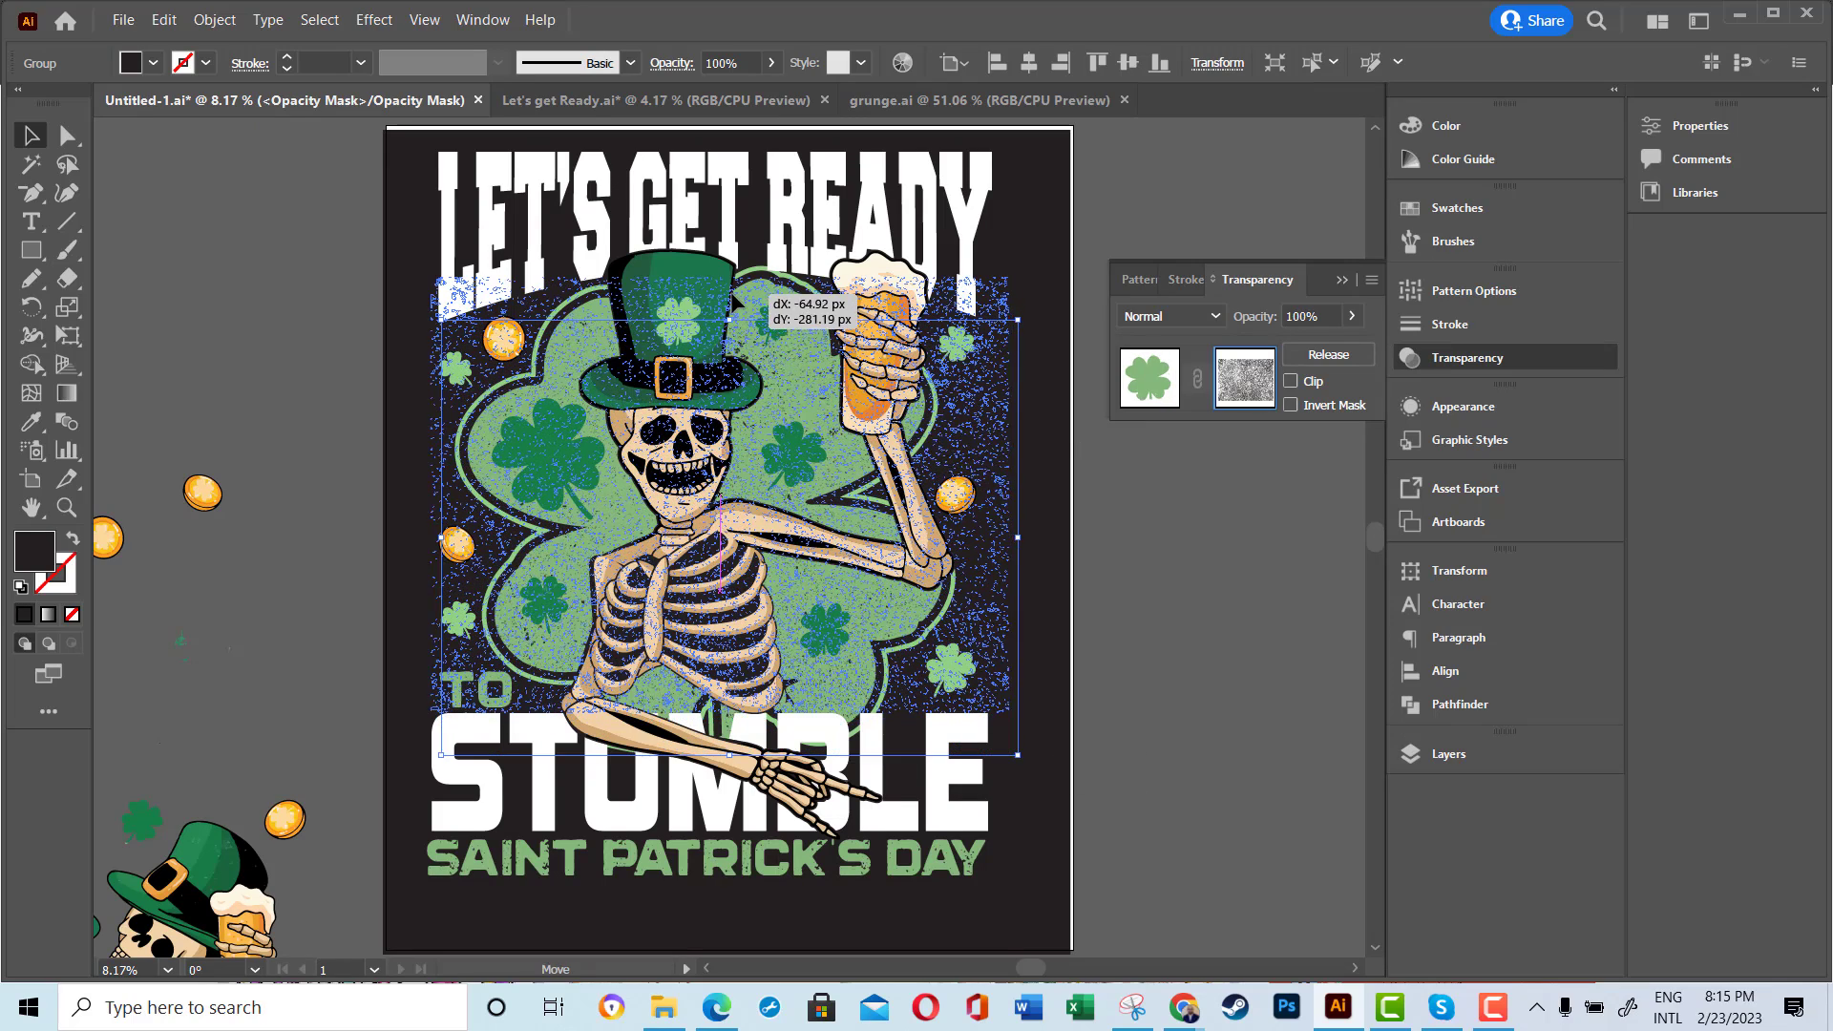
click(1158, 382)
click(1196, 530)
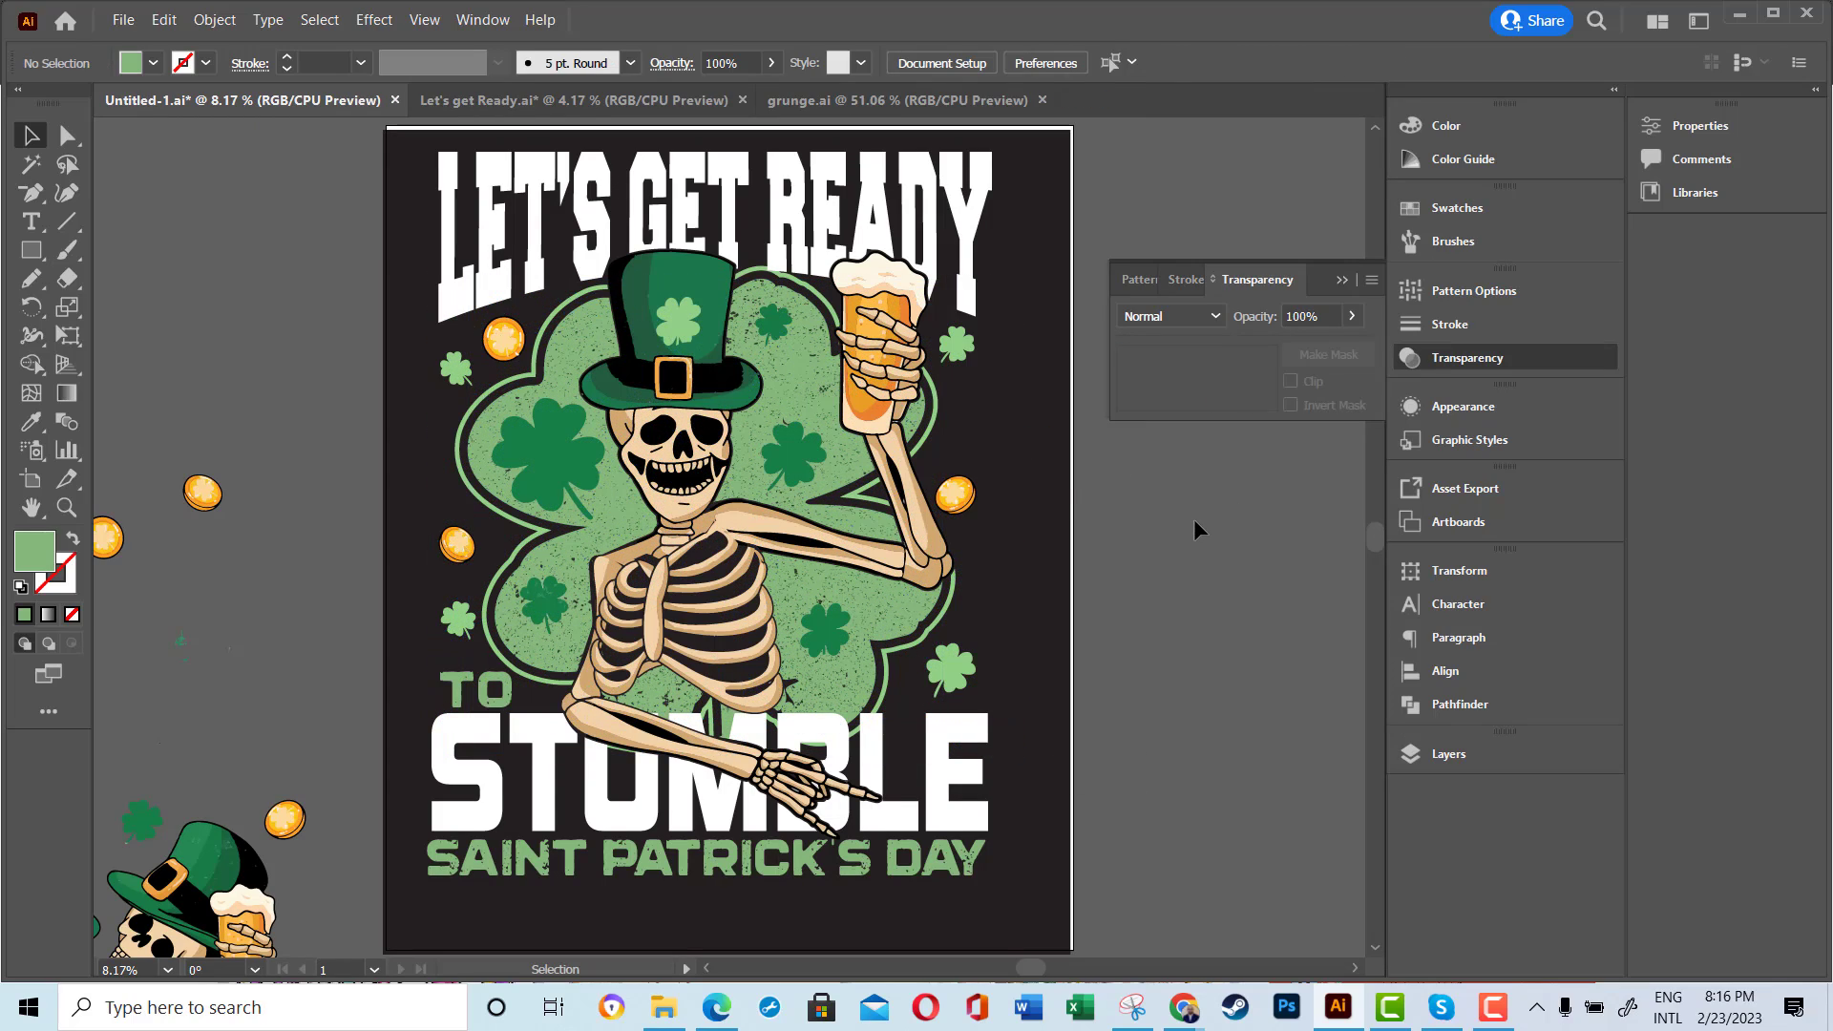
- Add another grunge-textured opacity mask to the clover and outline group, and return to editing the artwork
click(798, 230)
click(1161, 617)
click(859, 686)
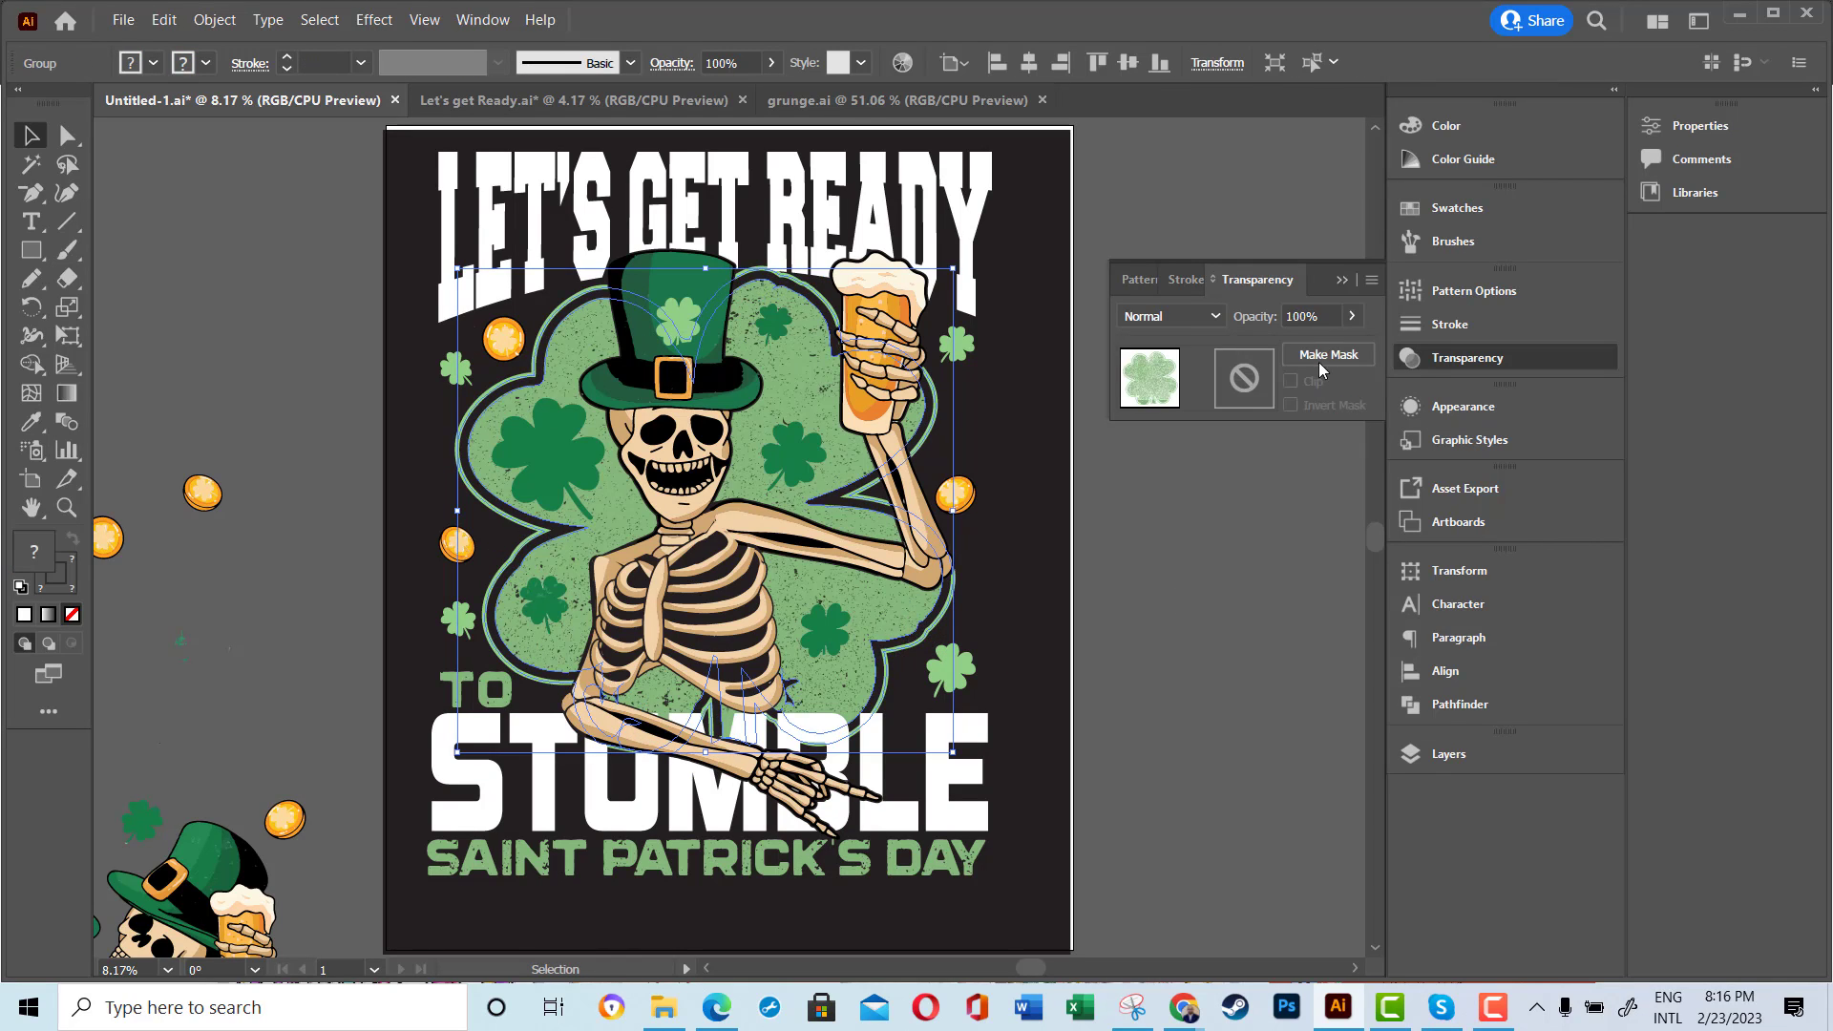
click(1247, 389)
click(215, 19)
click(557, 582)
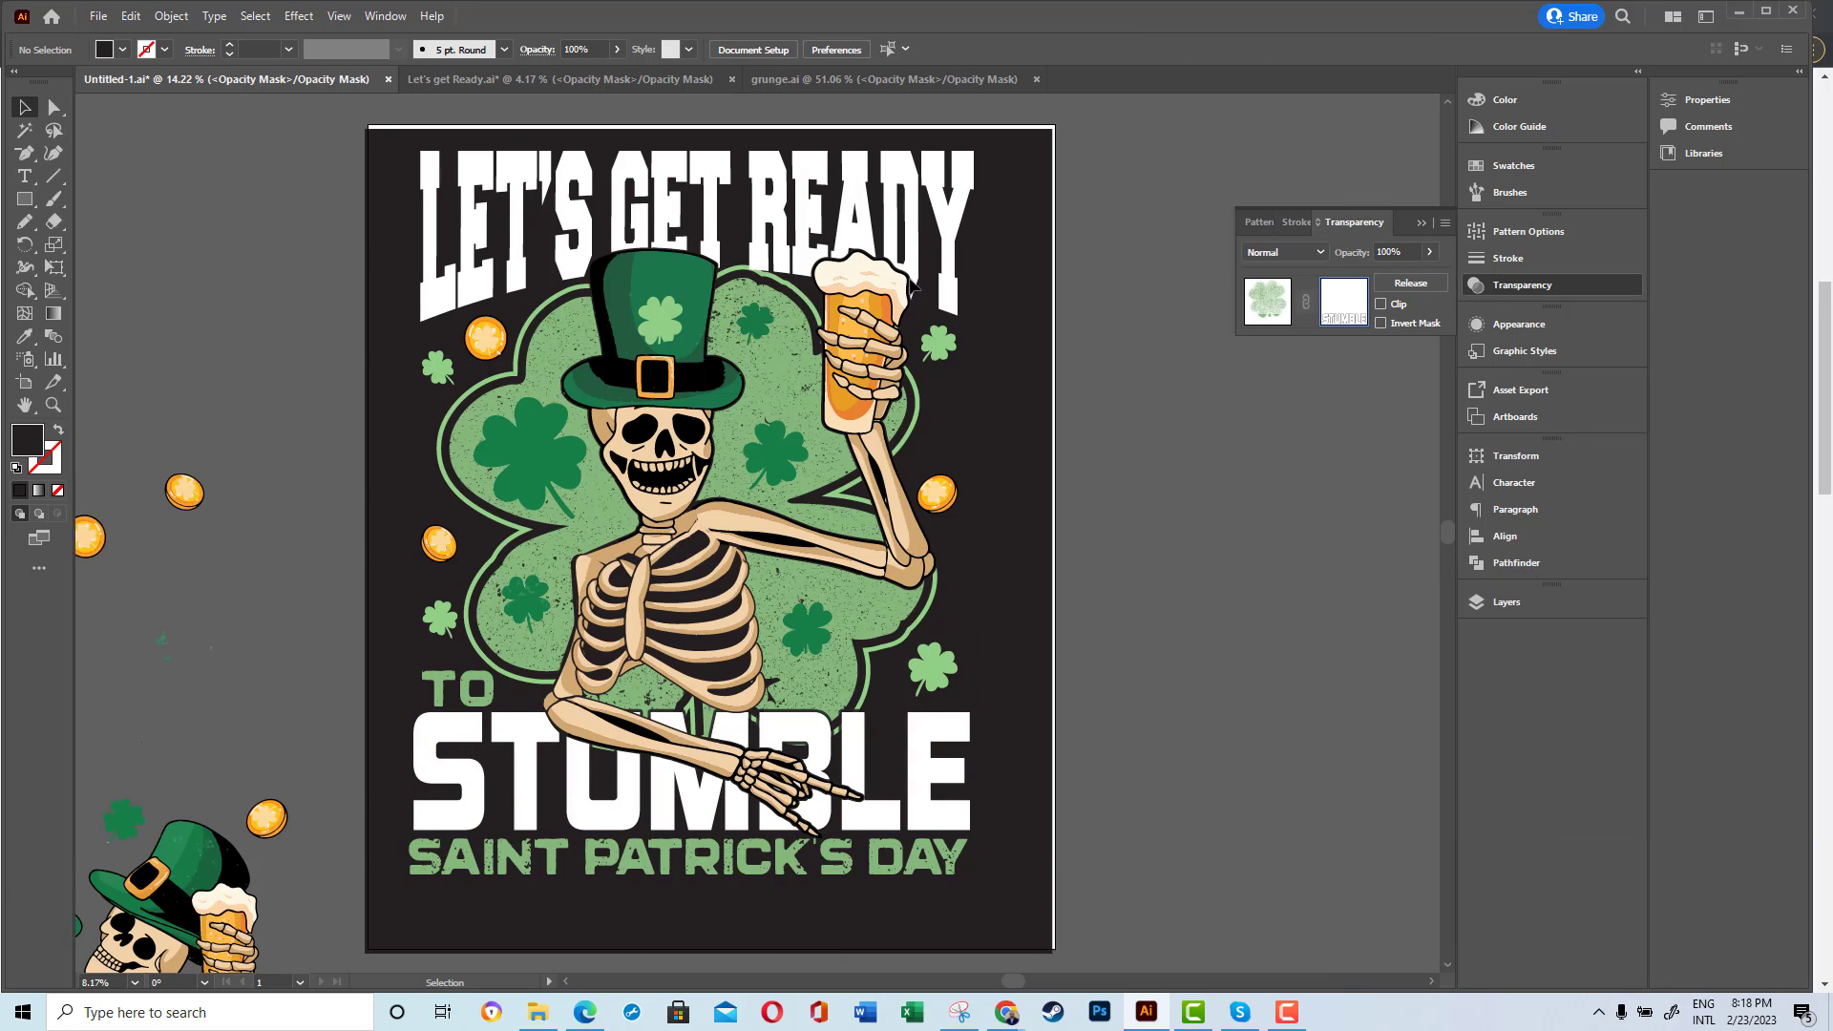
click(1268, 302)
- Stretch the letters Y, L and E of the "LET'S GET READY" headline farther downward
click(953, 232)
double_click(947, 263)
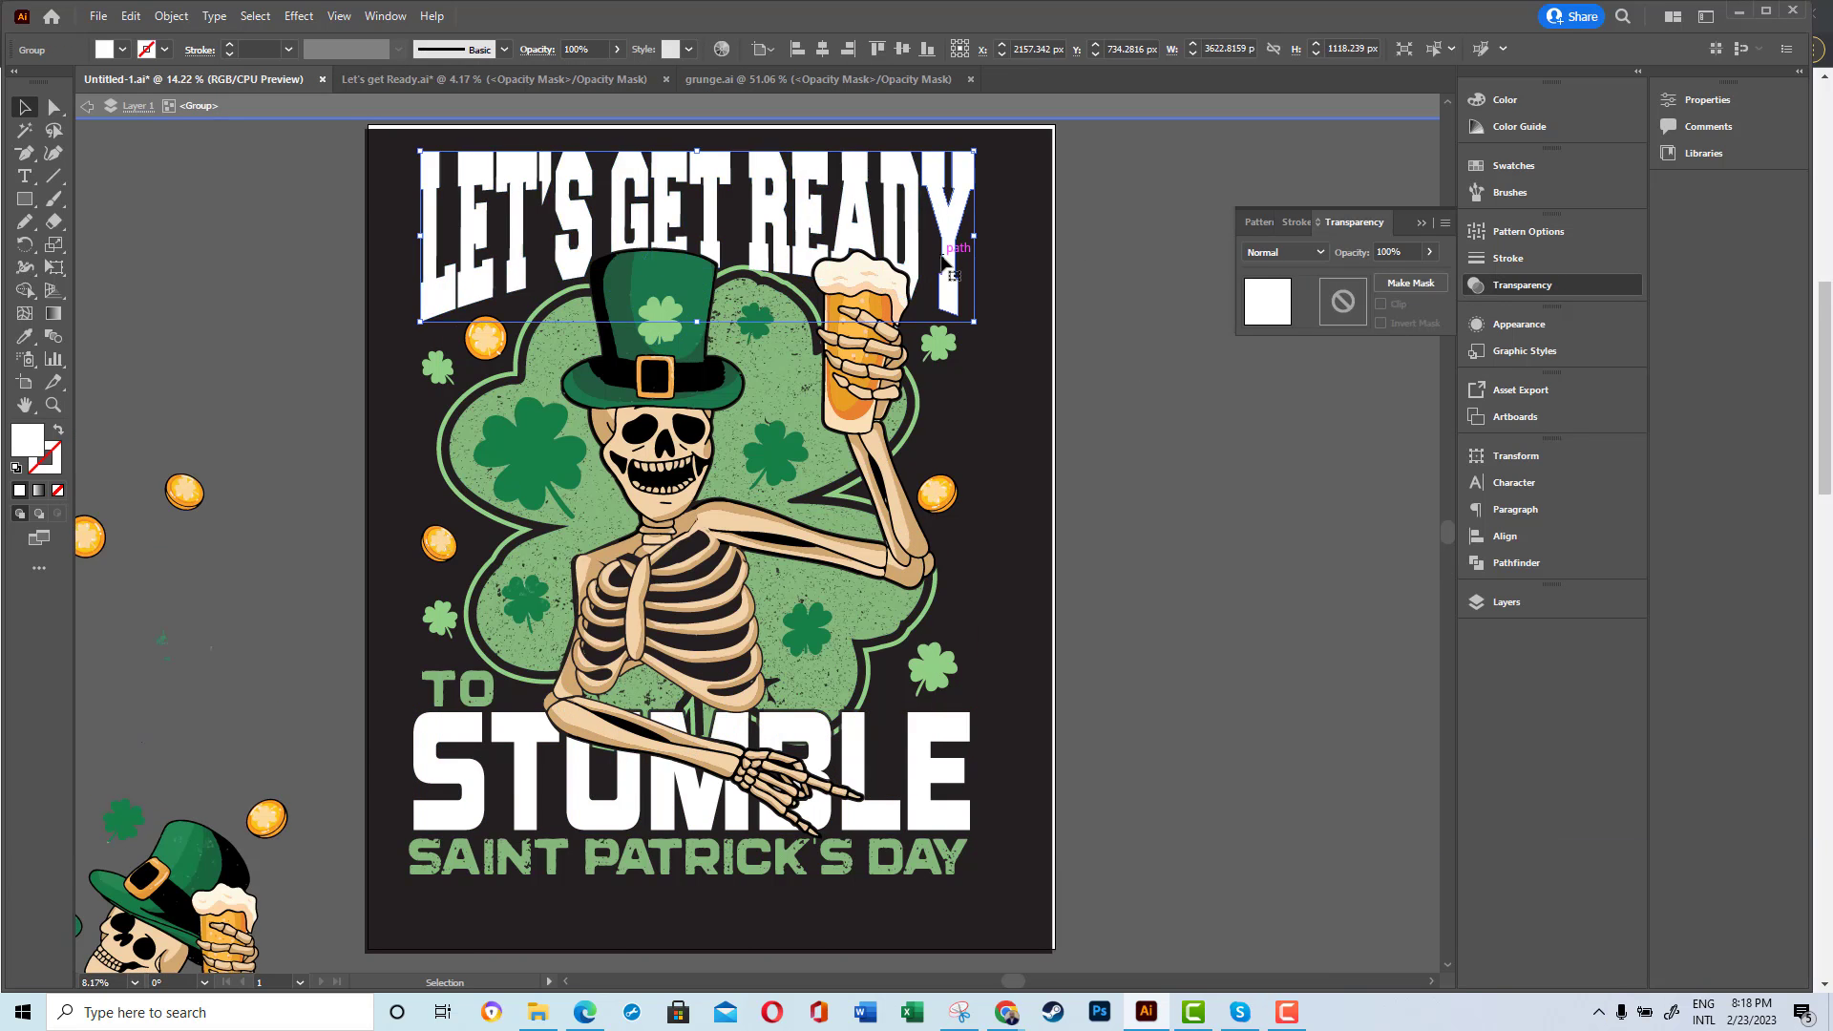
drag(951, 317, 952, 327)
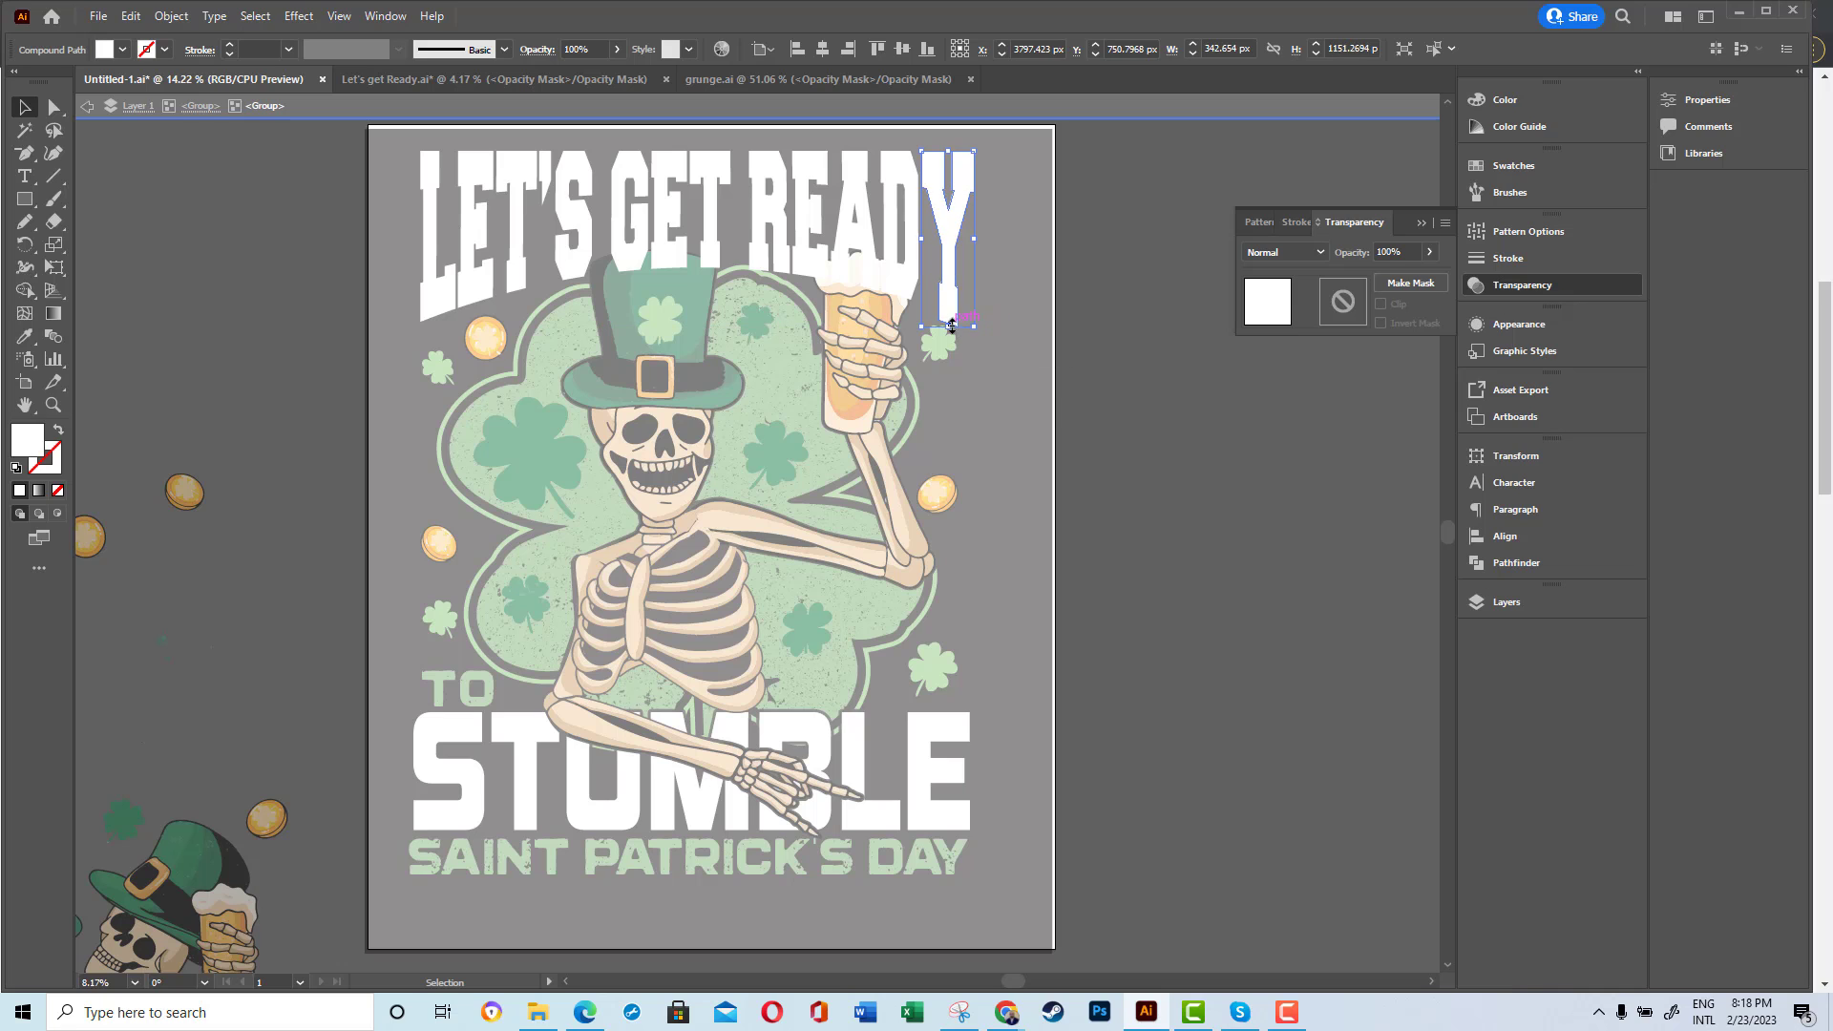
drag(442, 350, 442, 351)
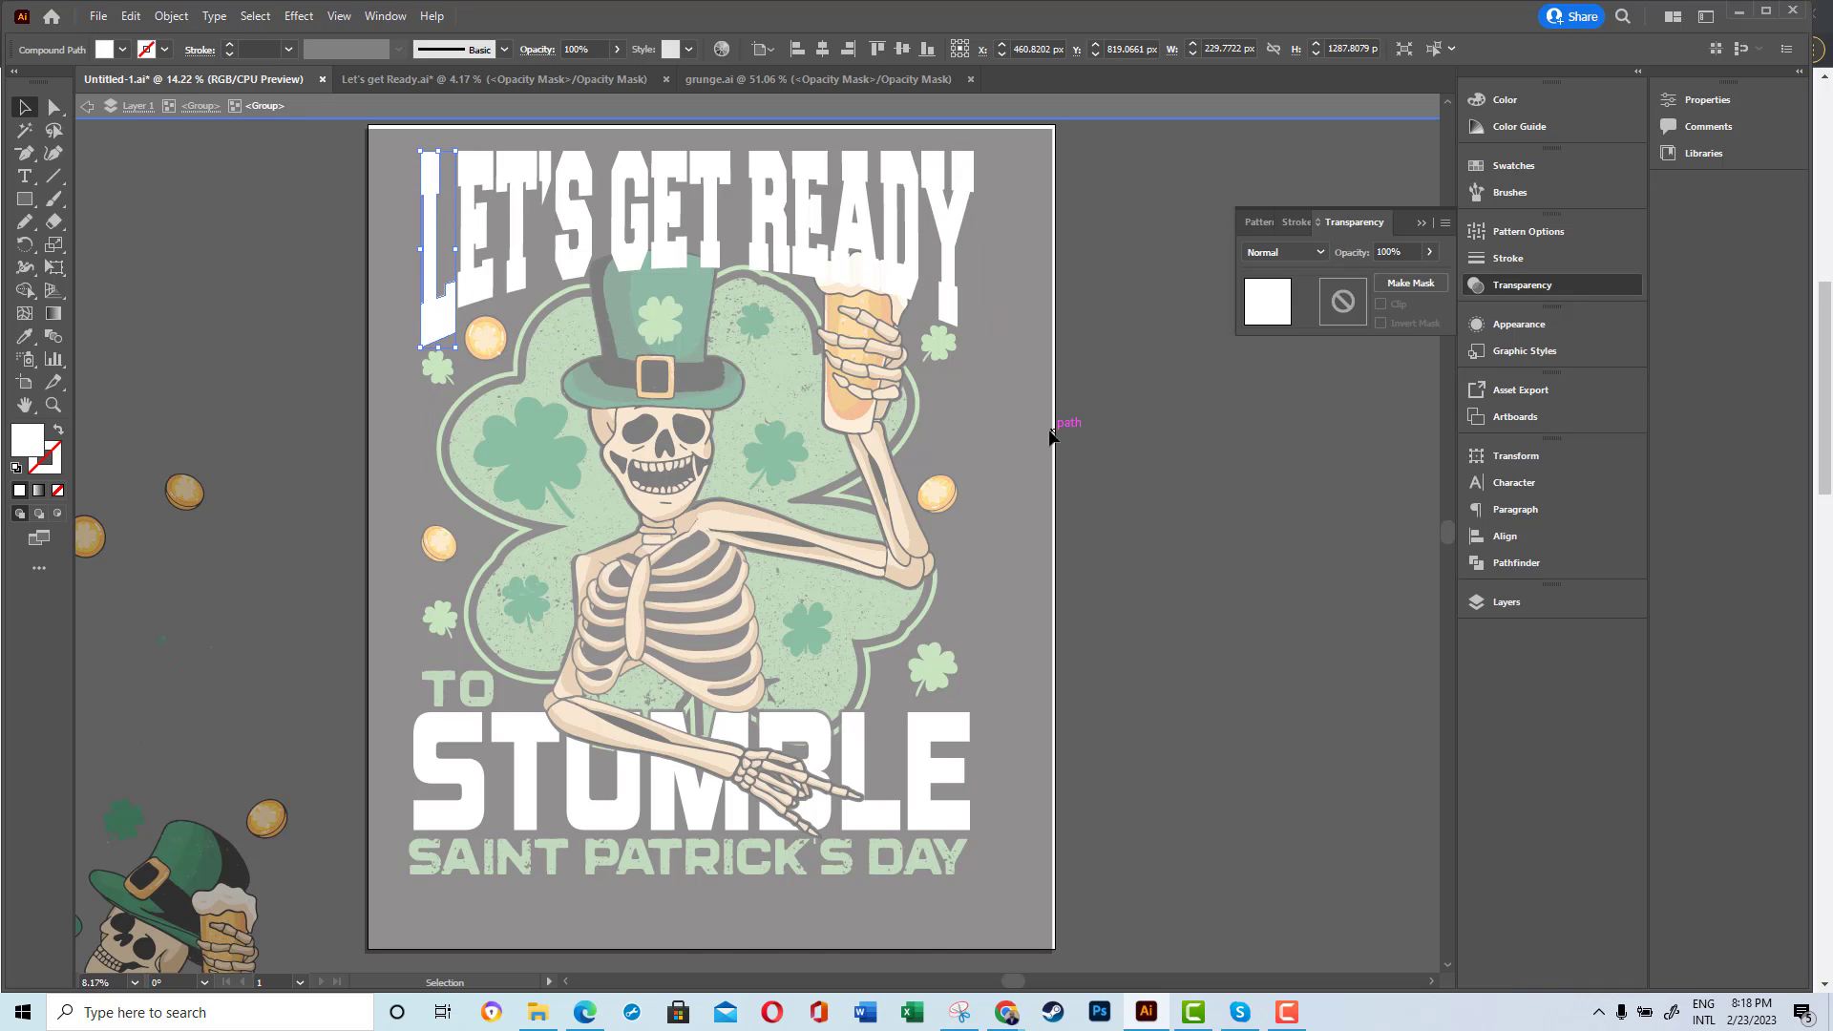
double_click(1050, 432)
double_click(478, 298)
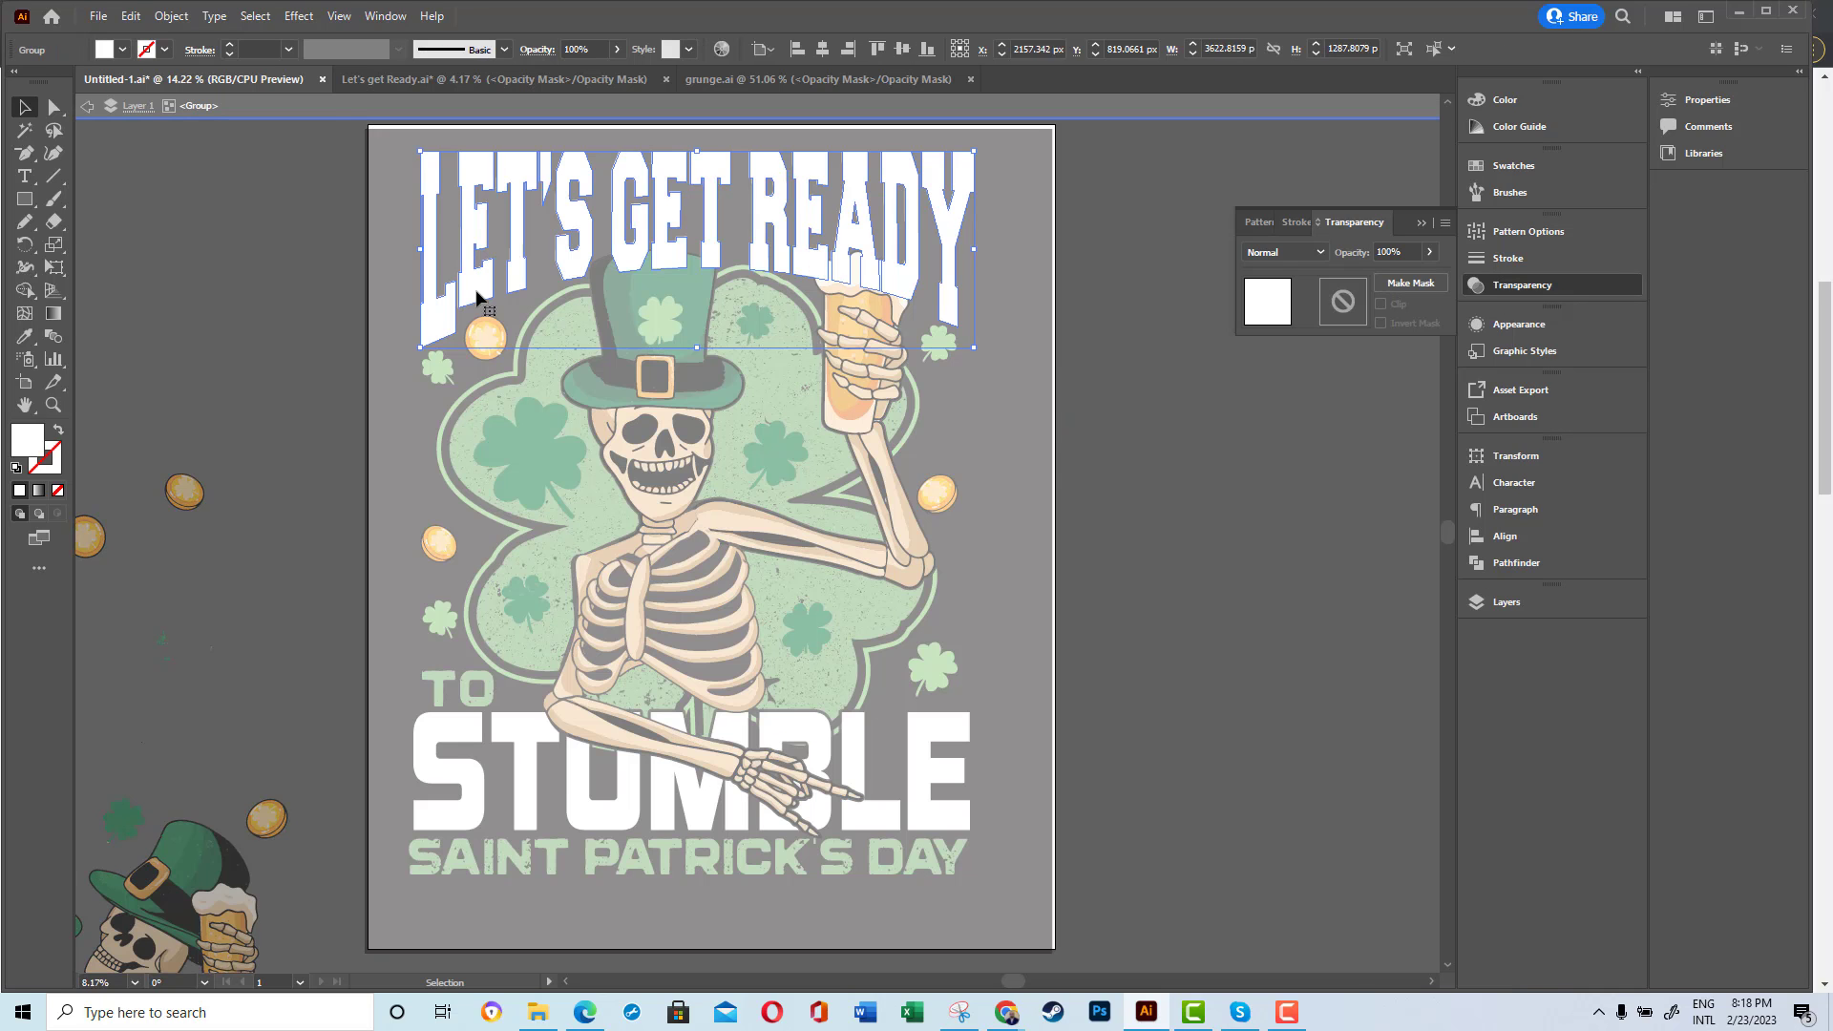
drag(481, 309, 481, 322)
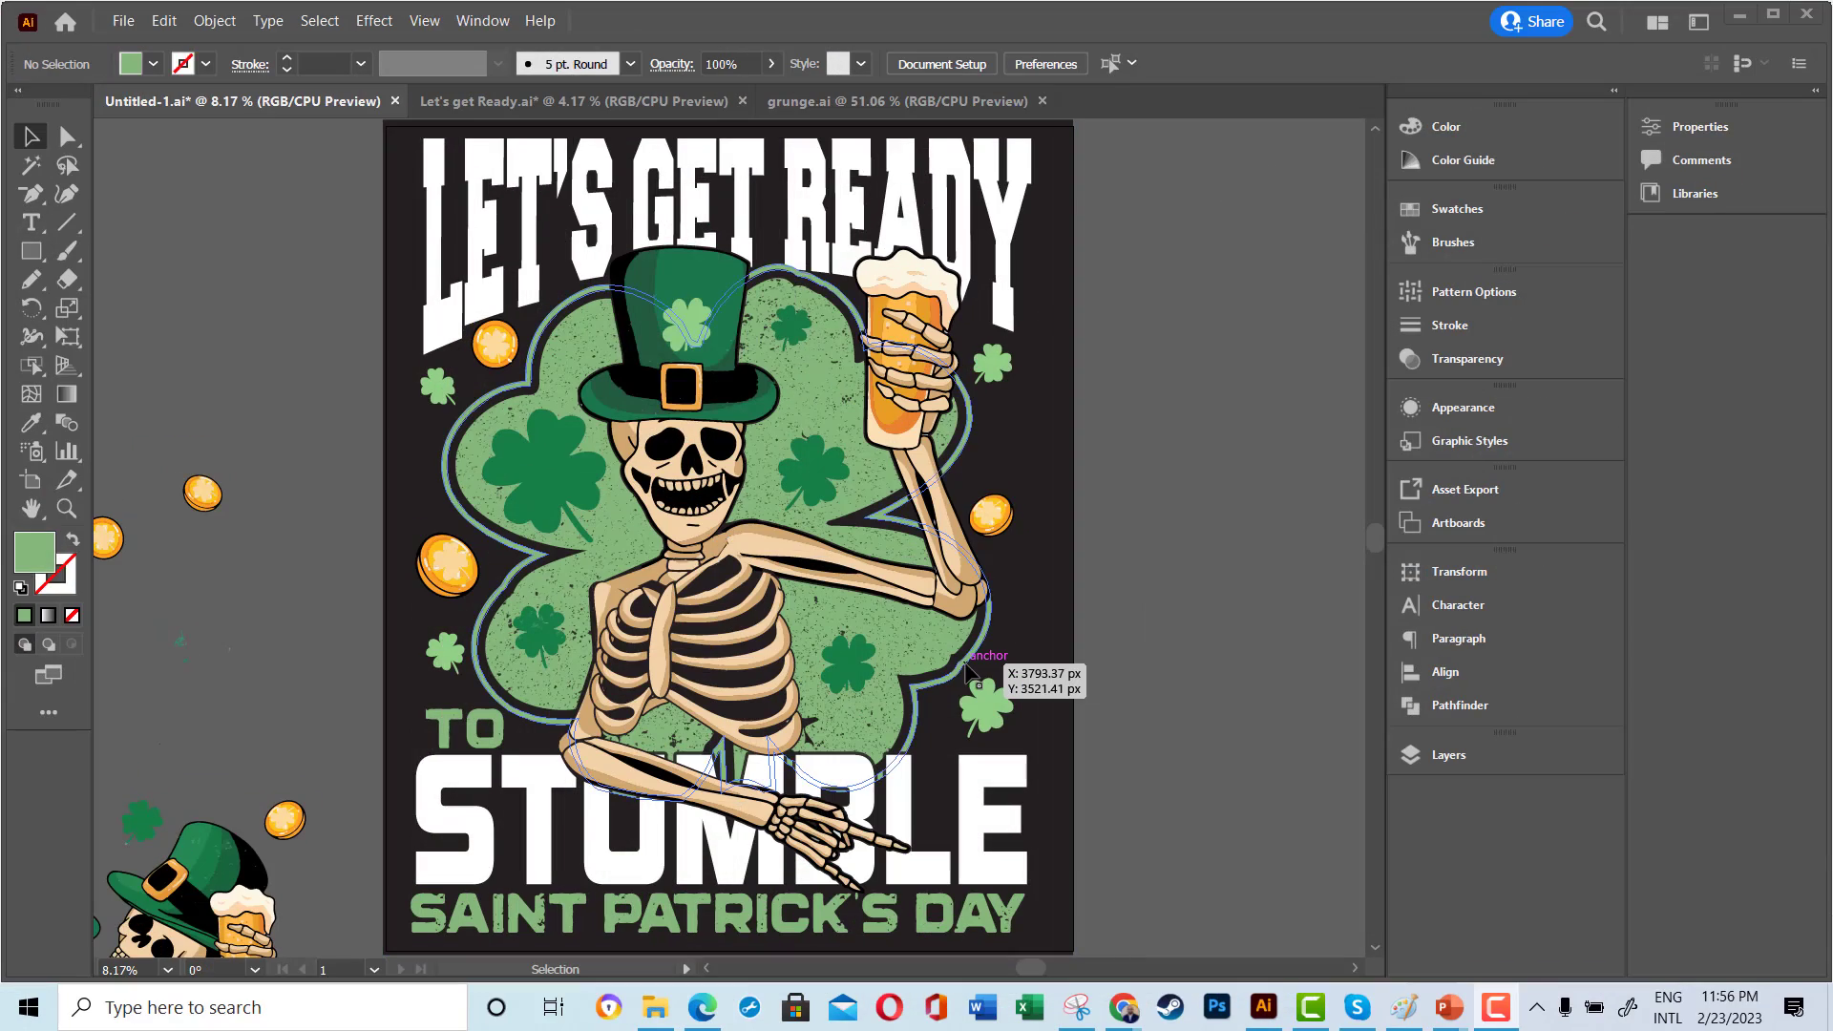
- Try filling the whole clover and outline group with white
double_click(966, 672)
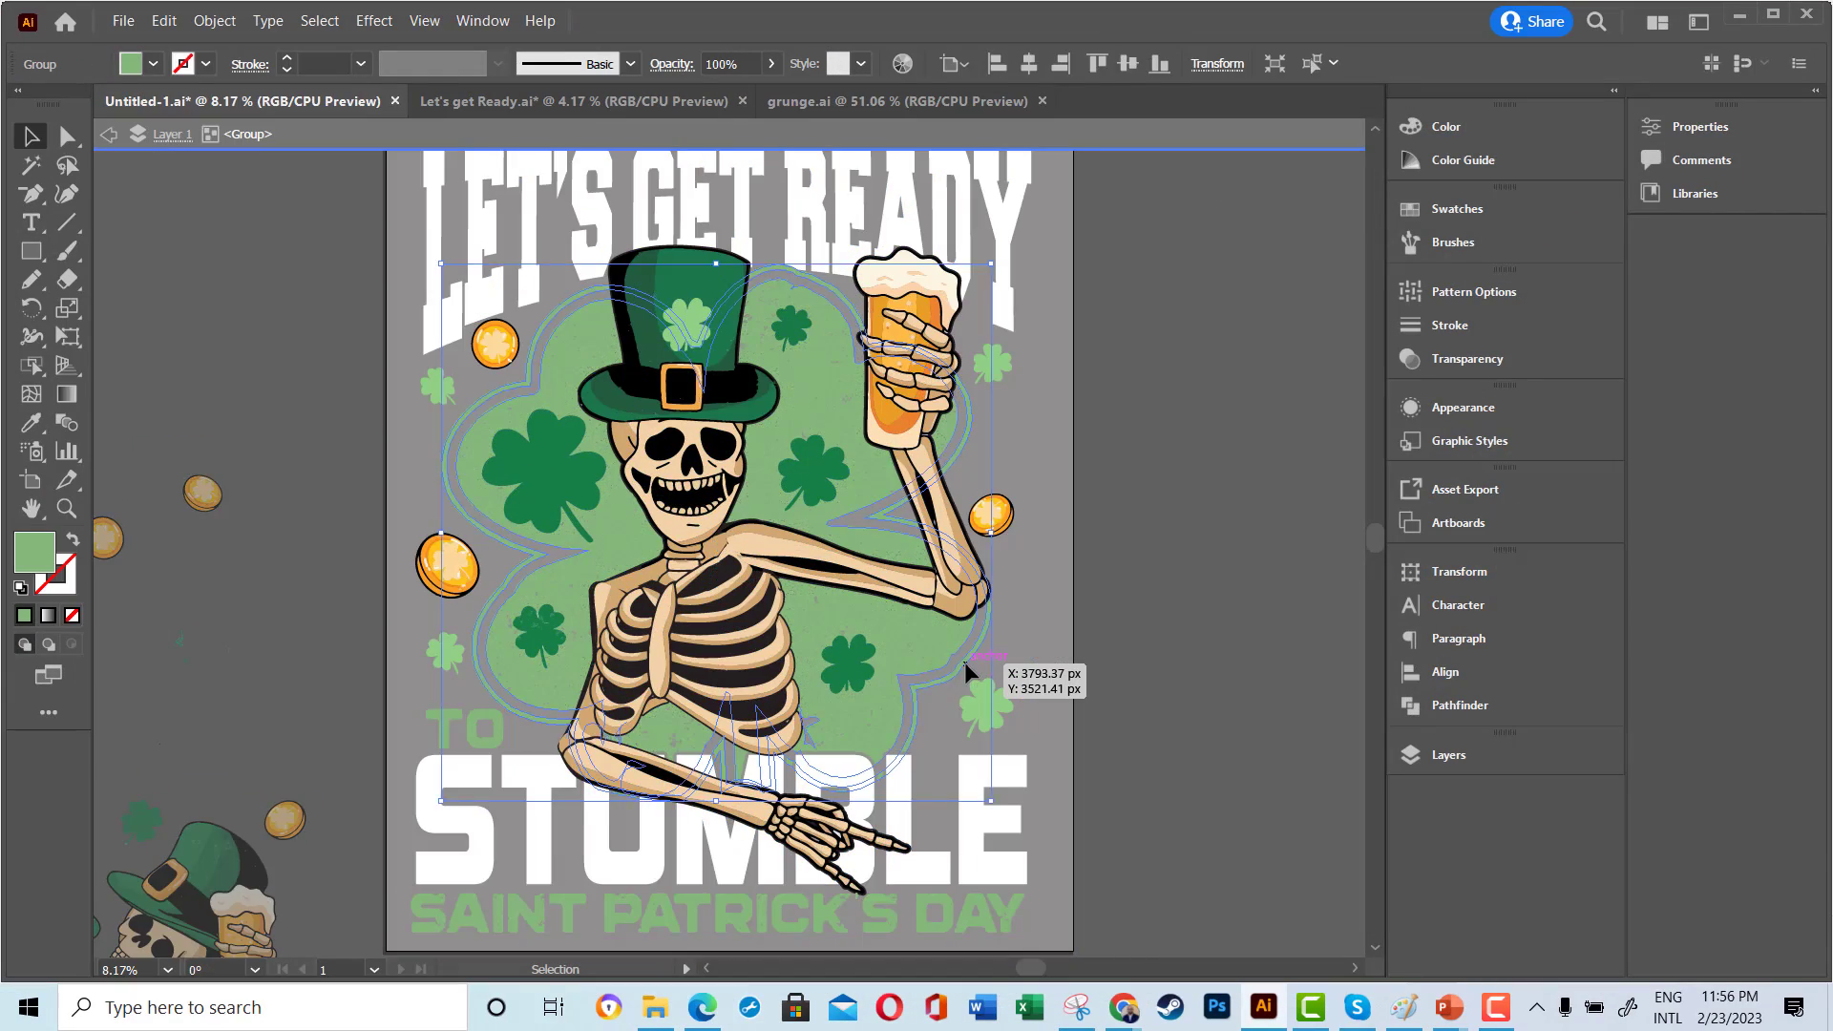
click(153, 63)
click(49, 104)
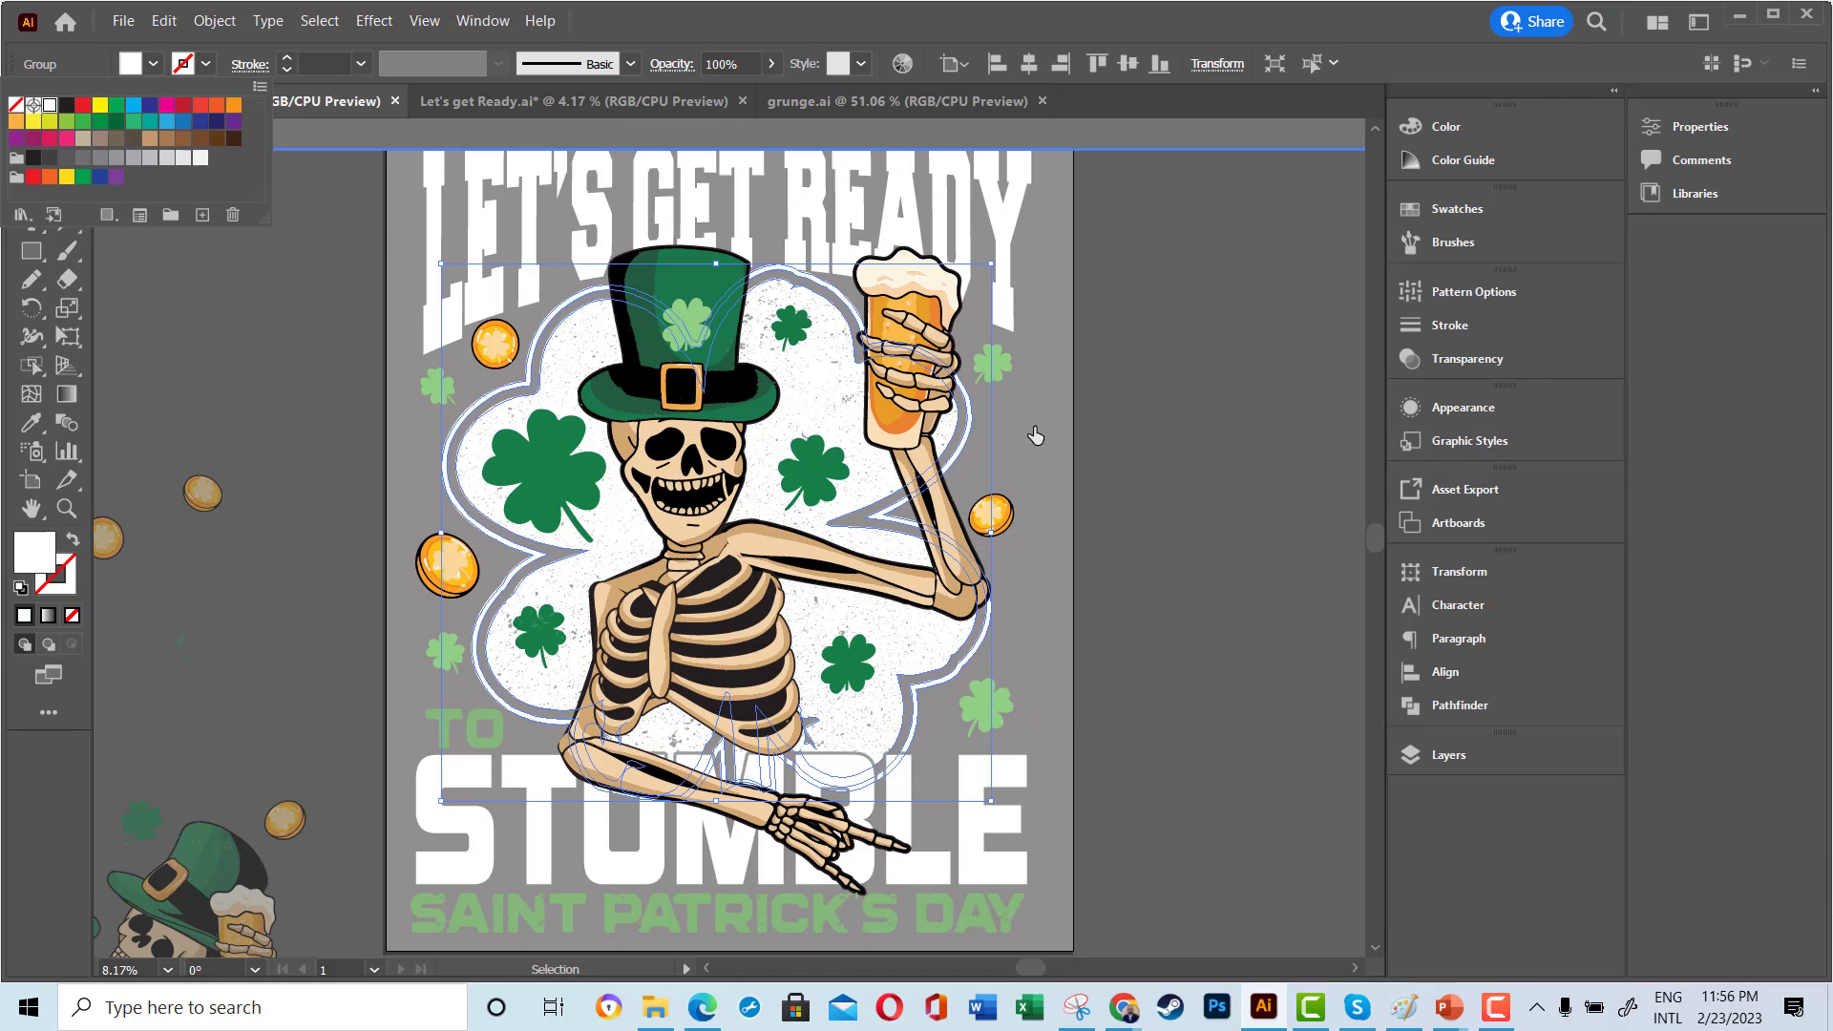
key(Escape)
key(ctrl+z)
key(ctrl+z)
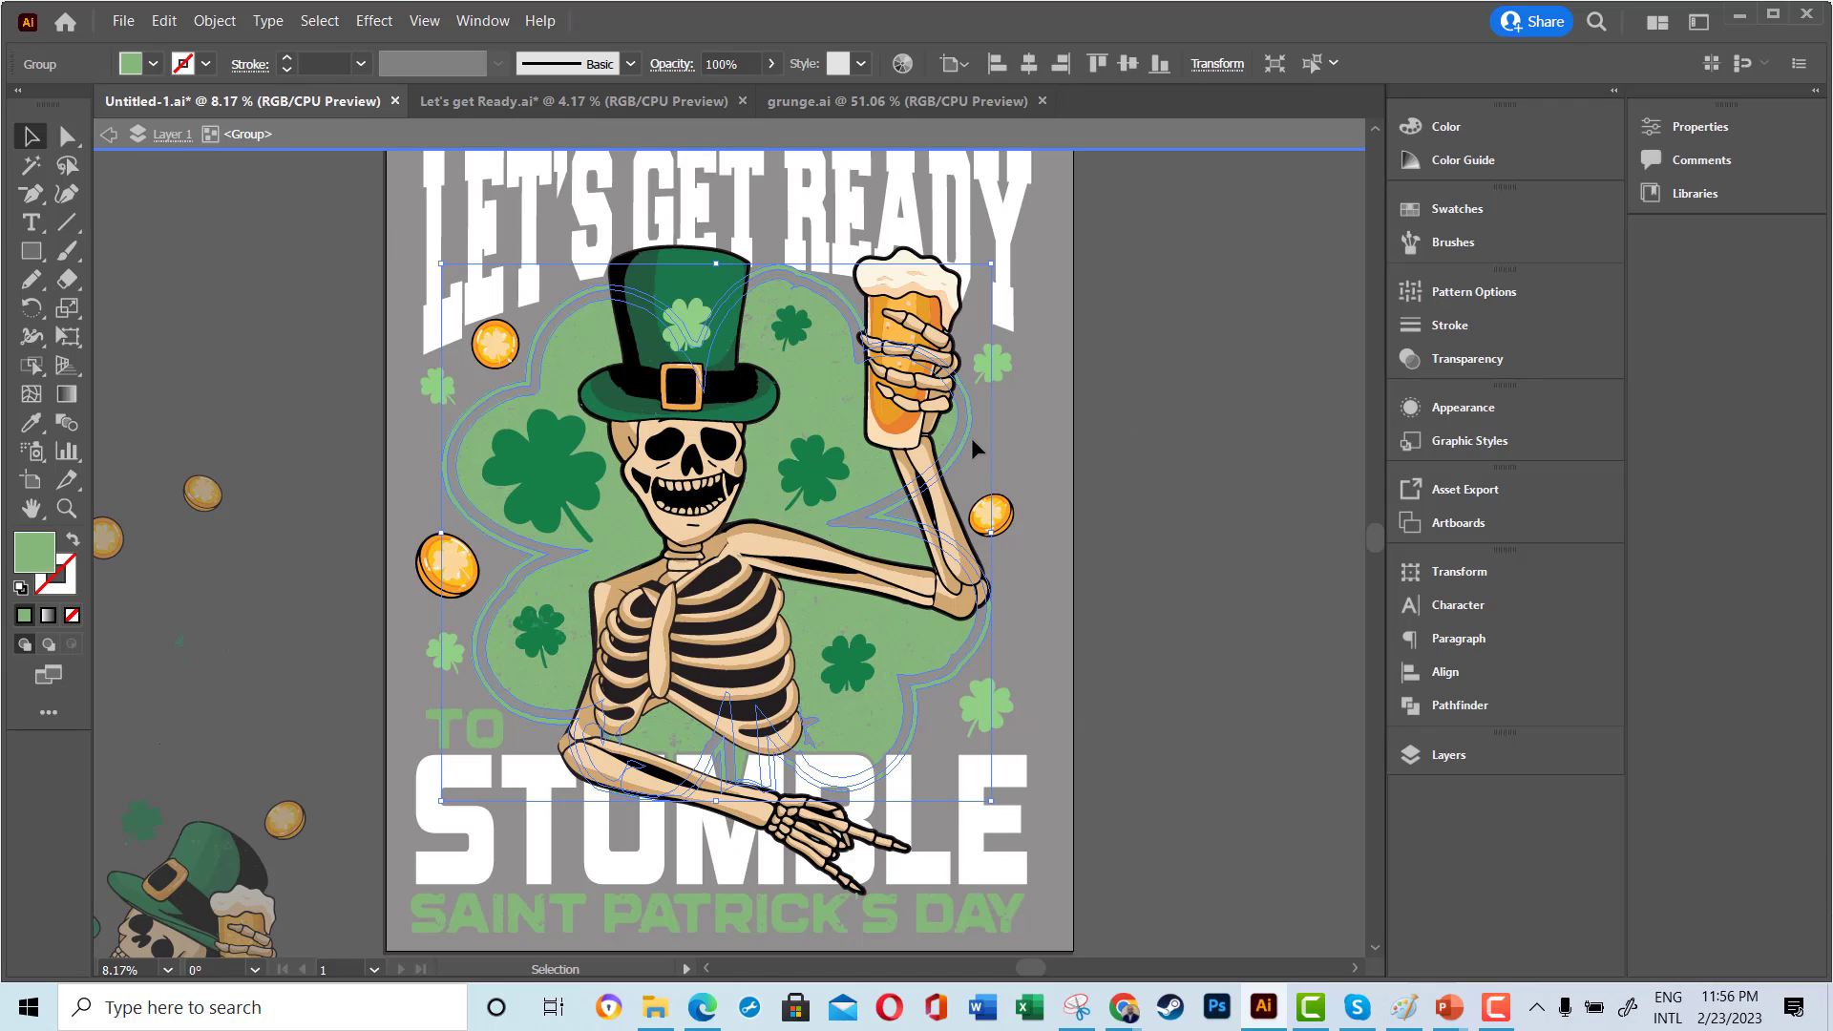
- Fill only the outline around the large clover with white
click(152, 63)
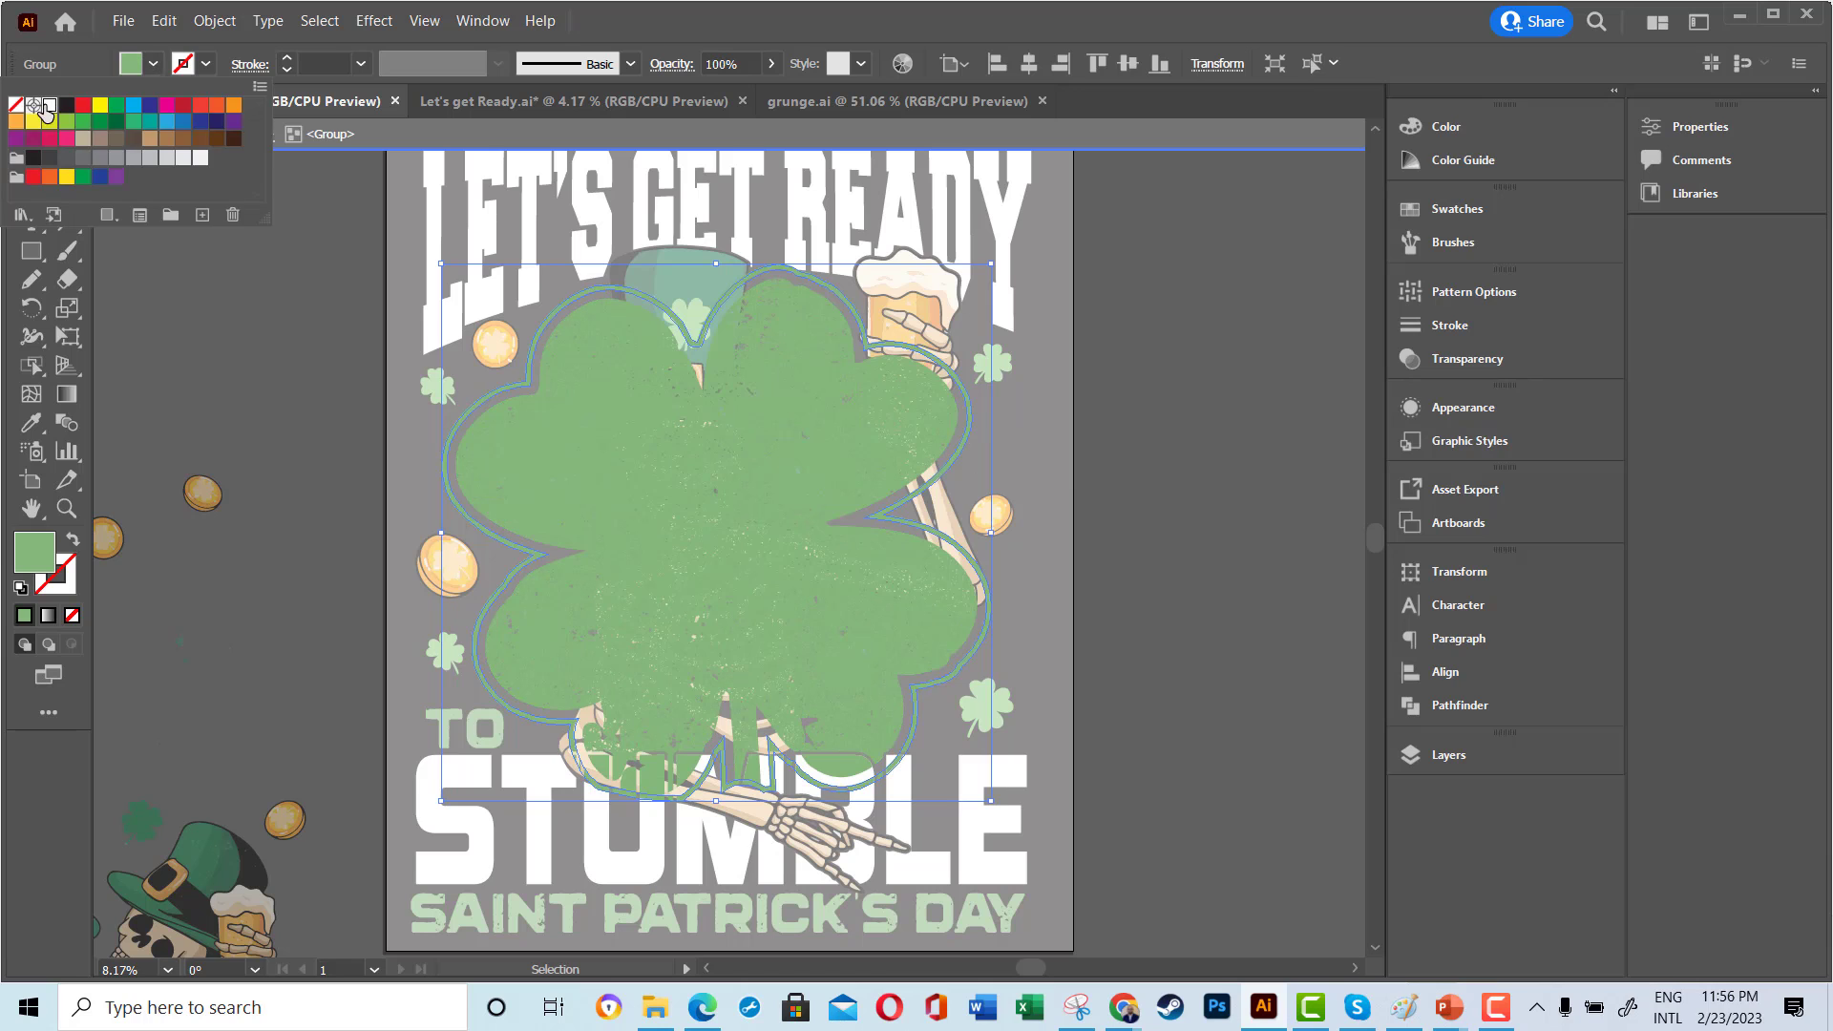
click(935, 401)
double_click(1190, 382)
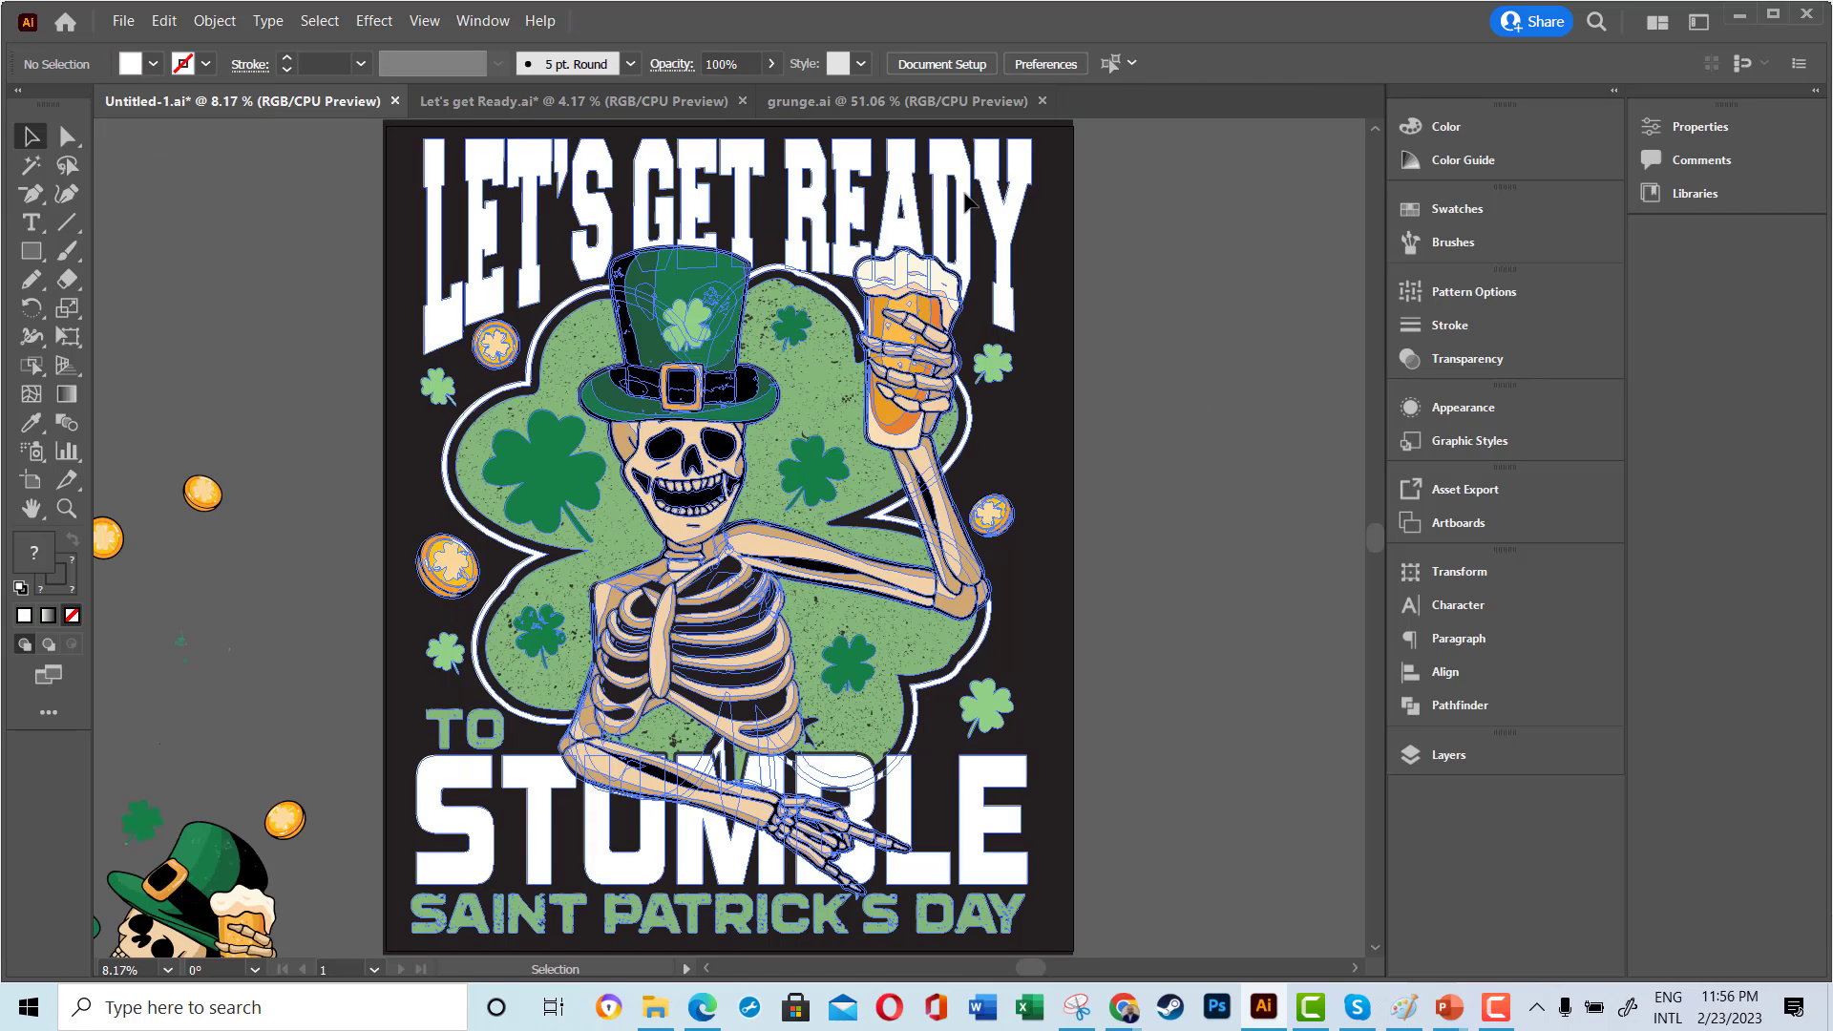
- Add a slightly offset copy of the headline behind its white letters, colored with the dark green sampled from a clover
click(964, 202)
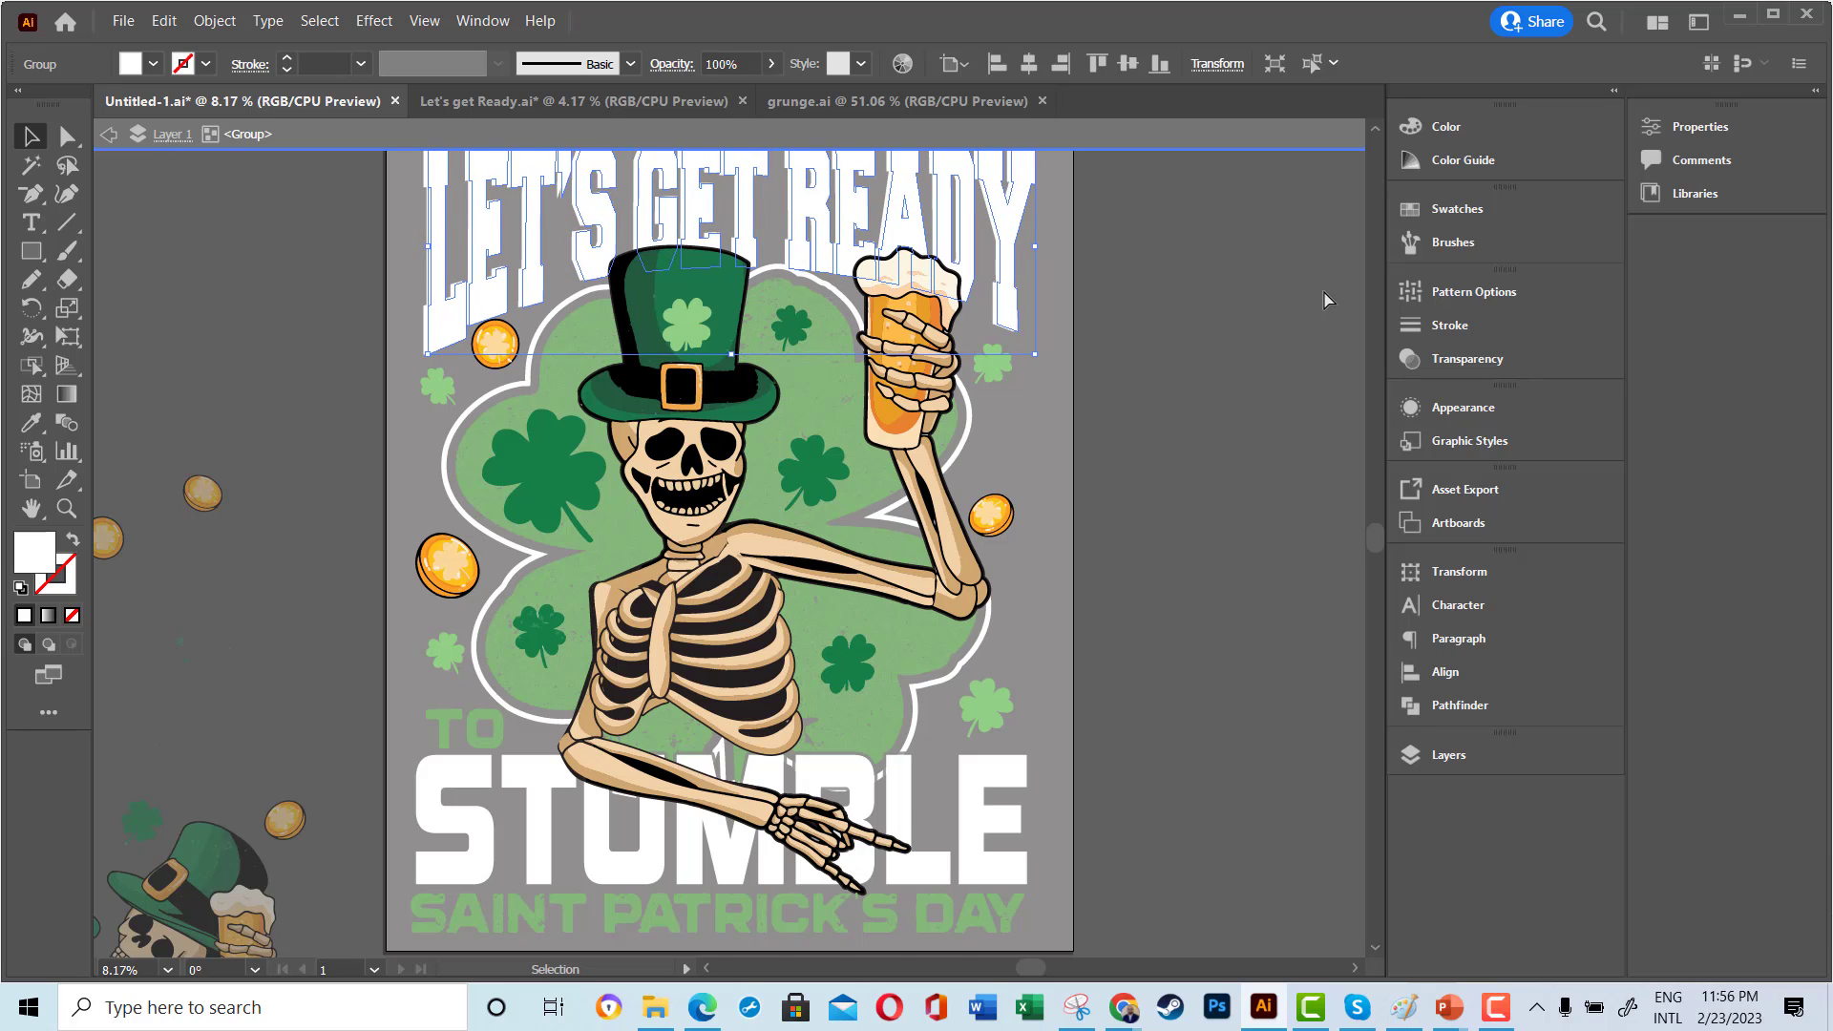
click(31, 422)
click(563, 462)
key(v)
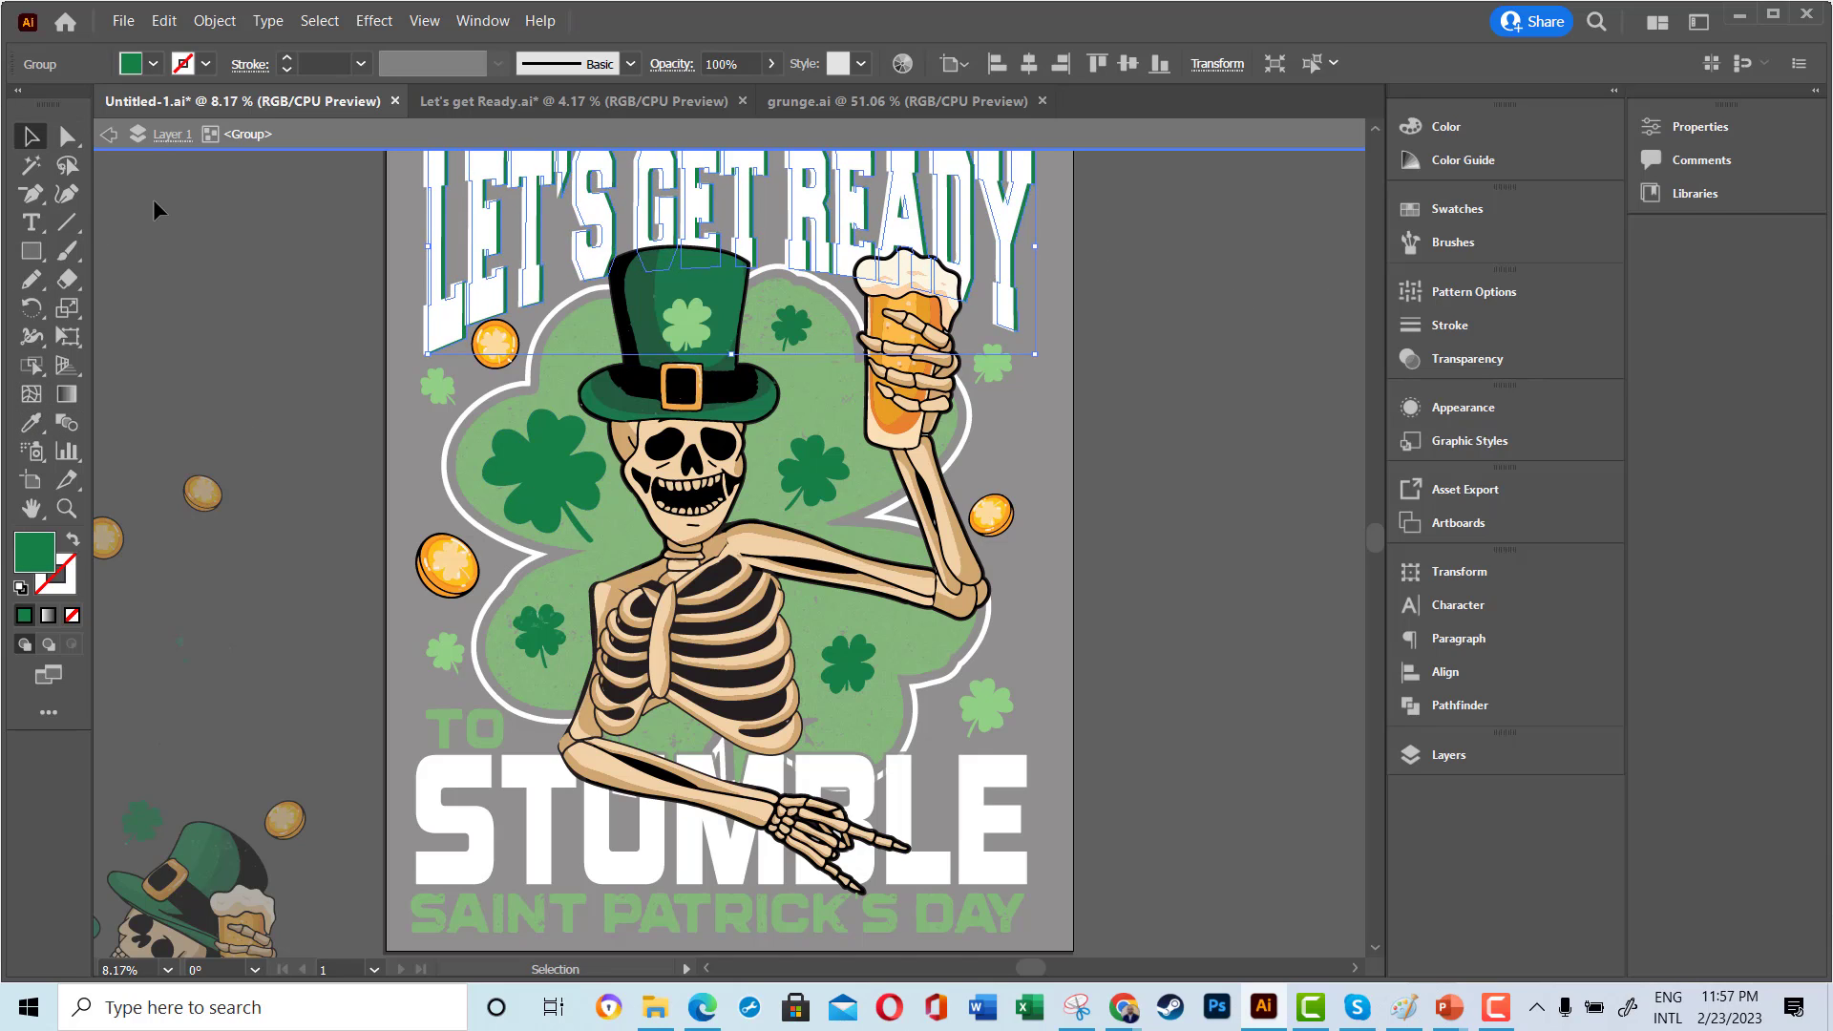
click(1274, 388)
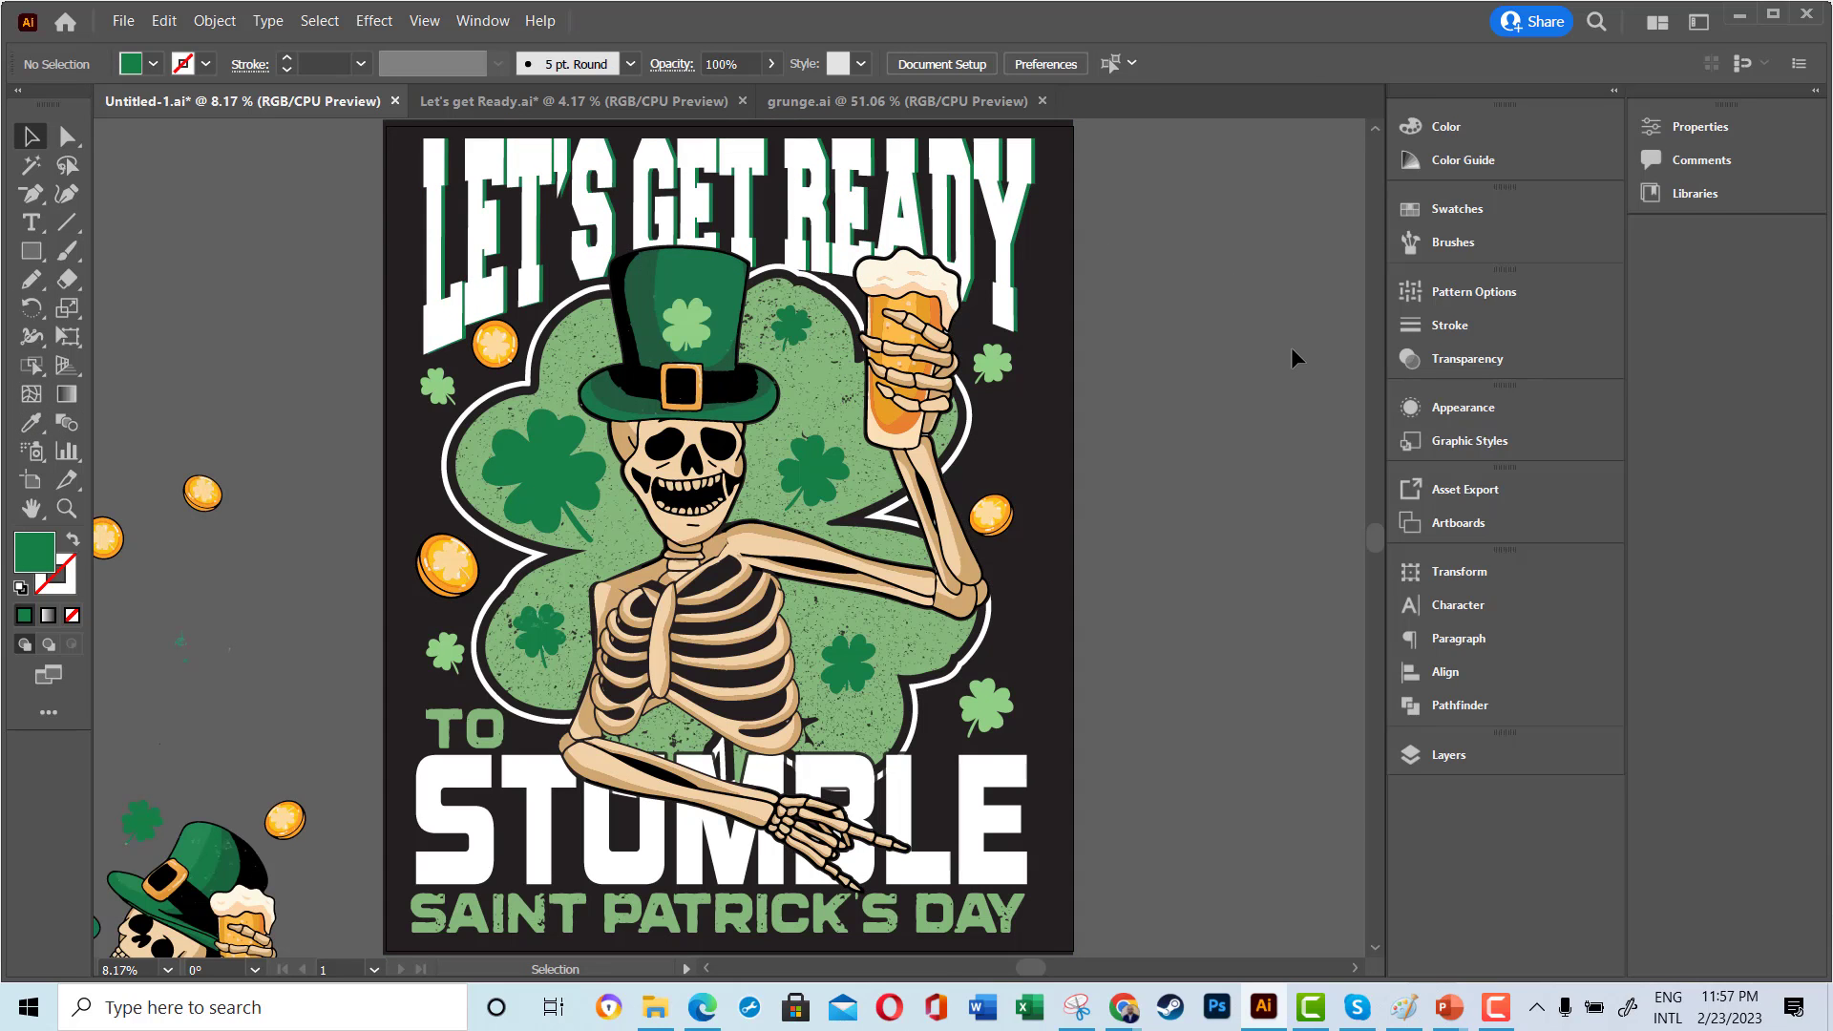
- Ungroup the headline and nudge its dark green shadow copy farther away from the white letters
key(ctrl+0)
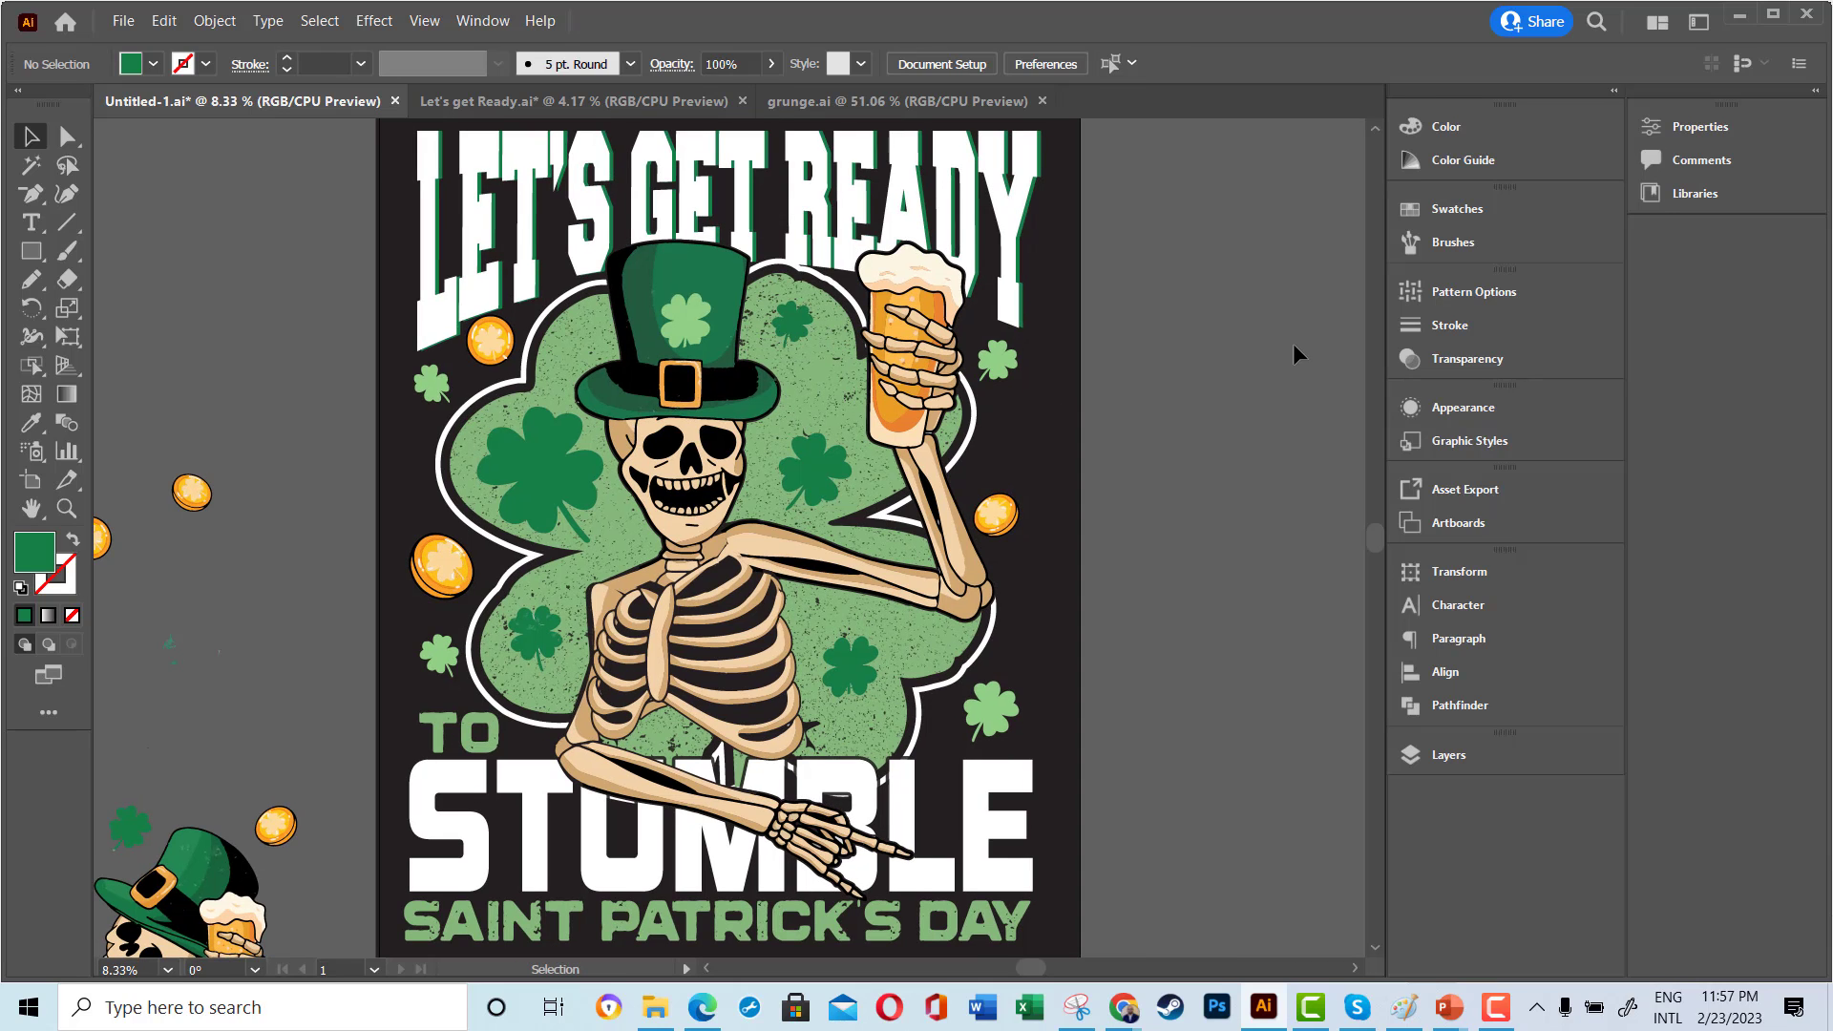
click(1025, 269)
right_click(1021, 266)
click(1162, 535)
click(1026, 301)
click(1023, 299)
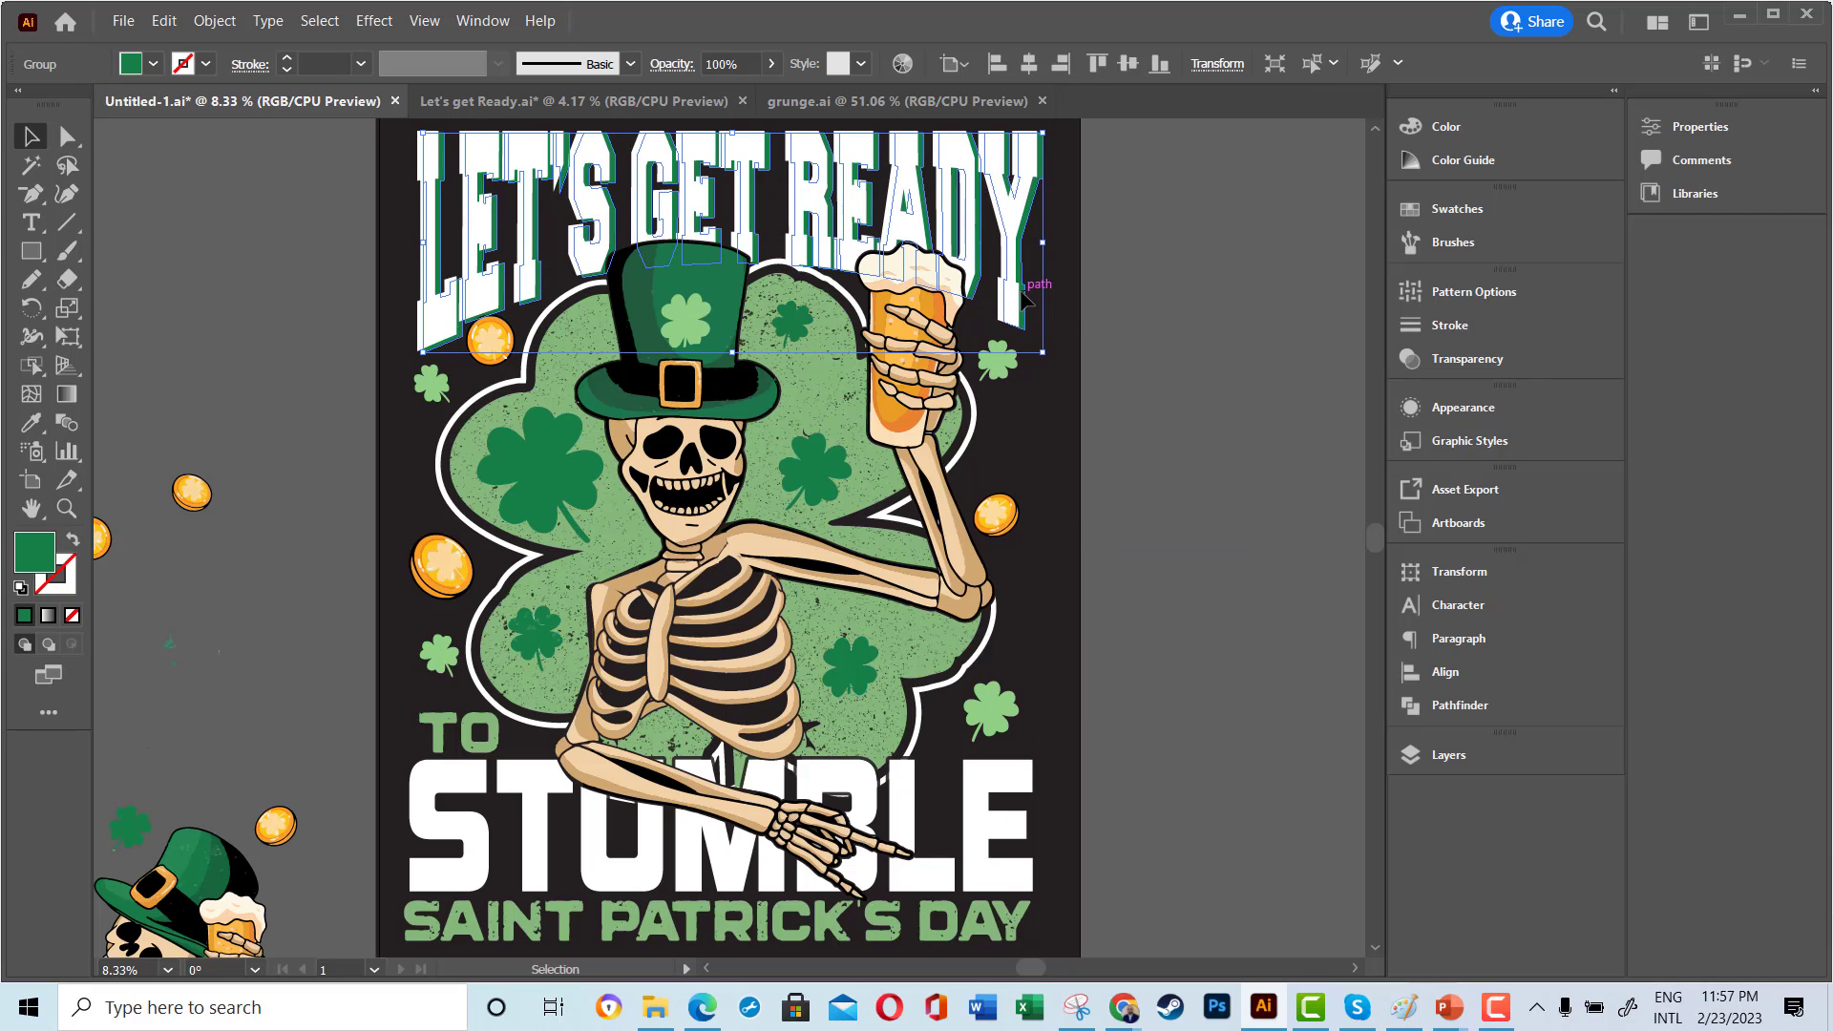
click(1149, 328)
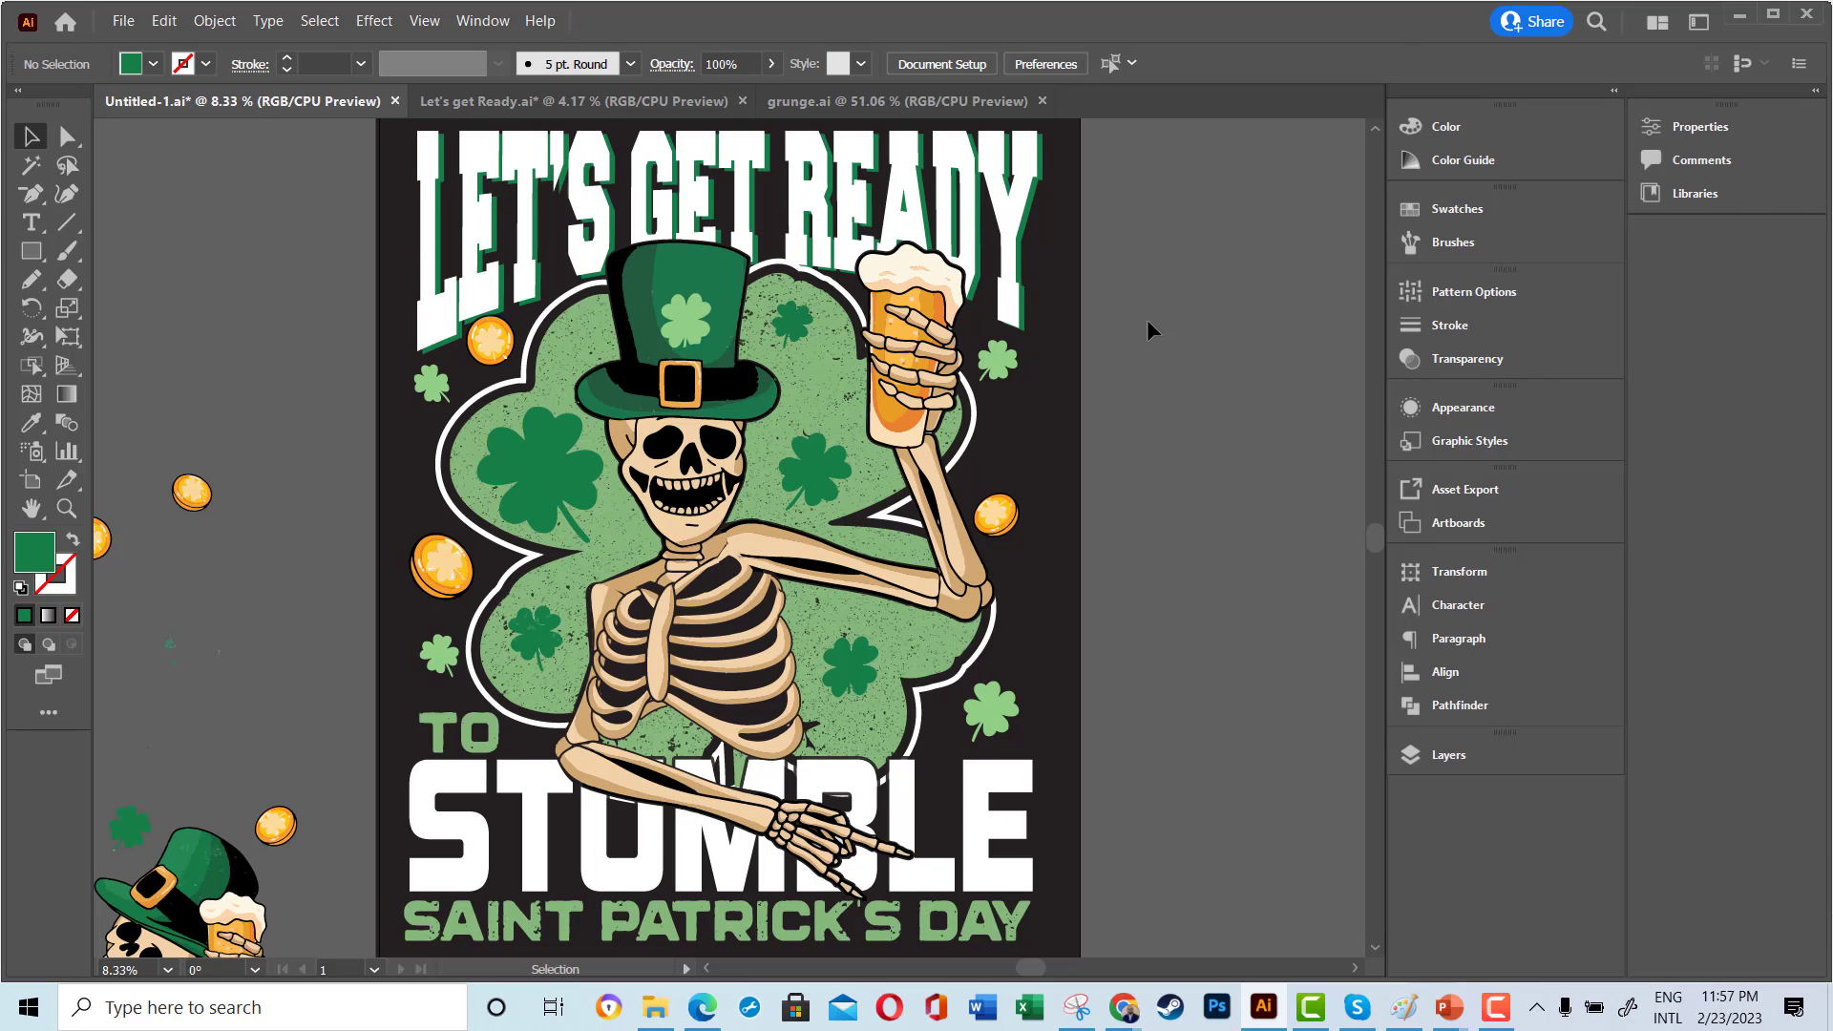
click(1024, 325)
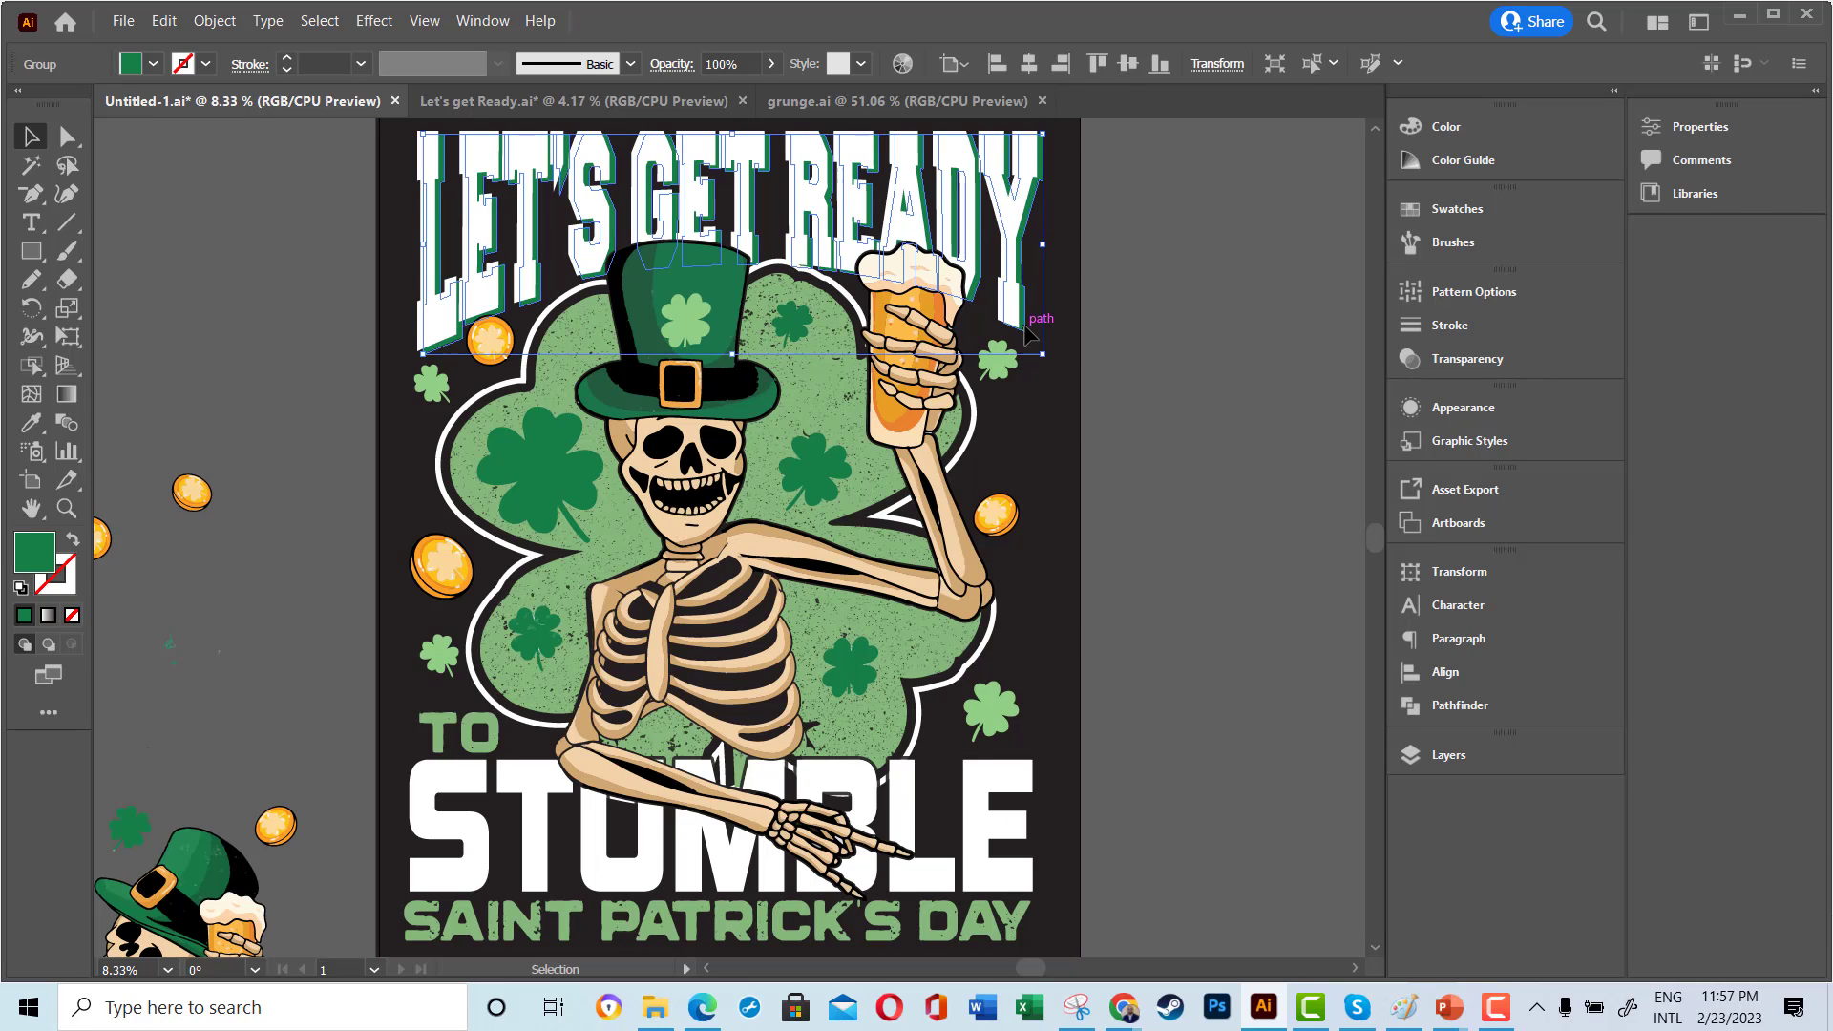
click(1169, 318)
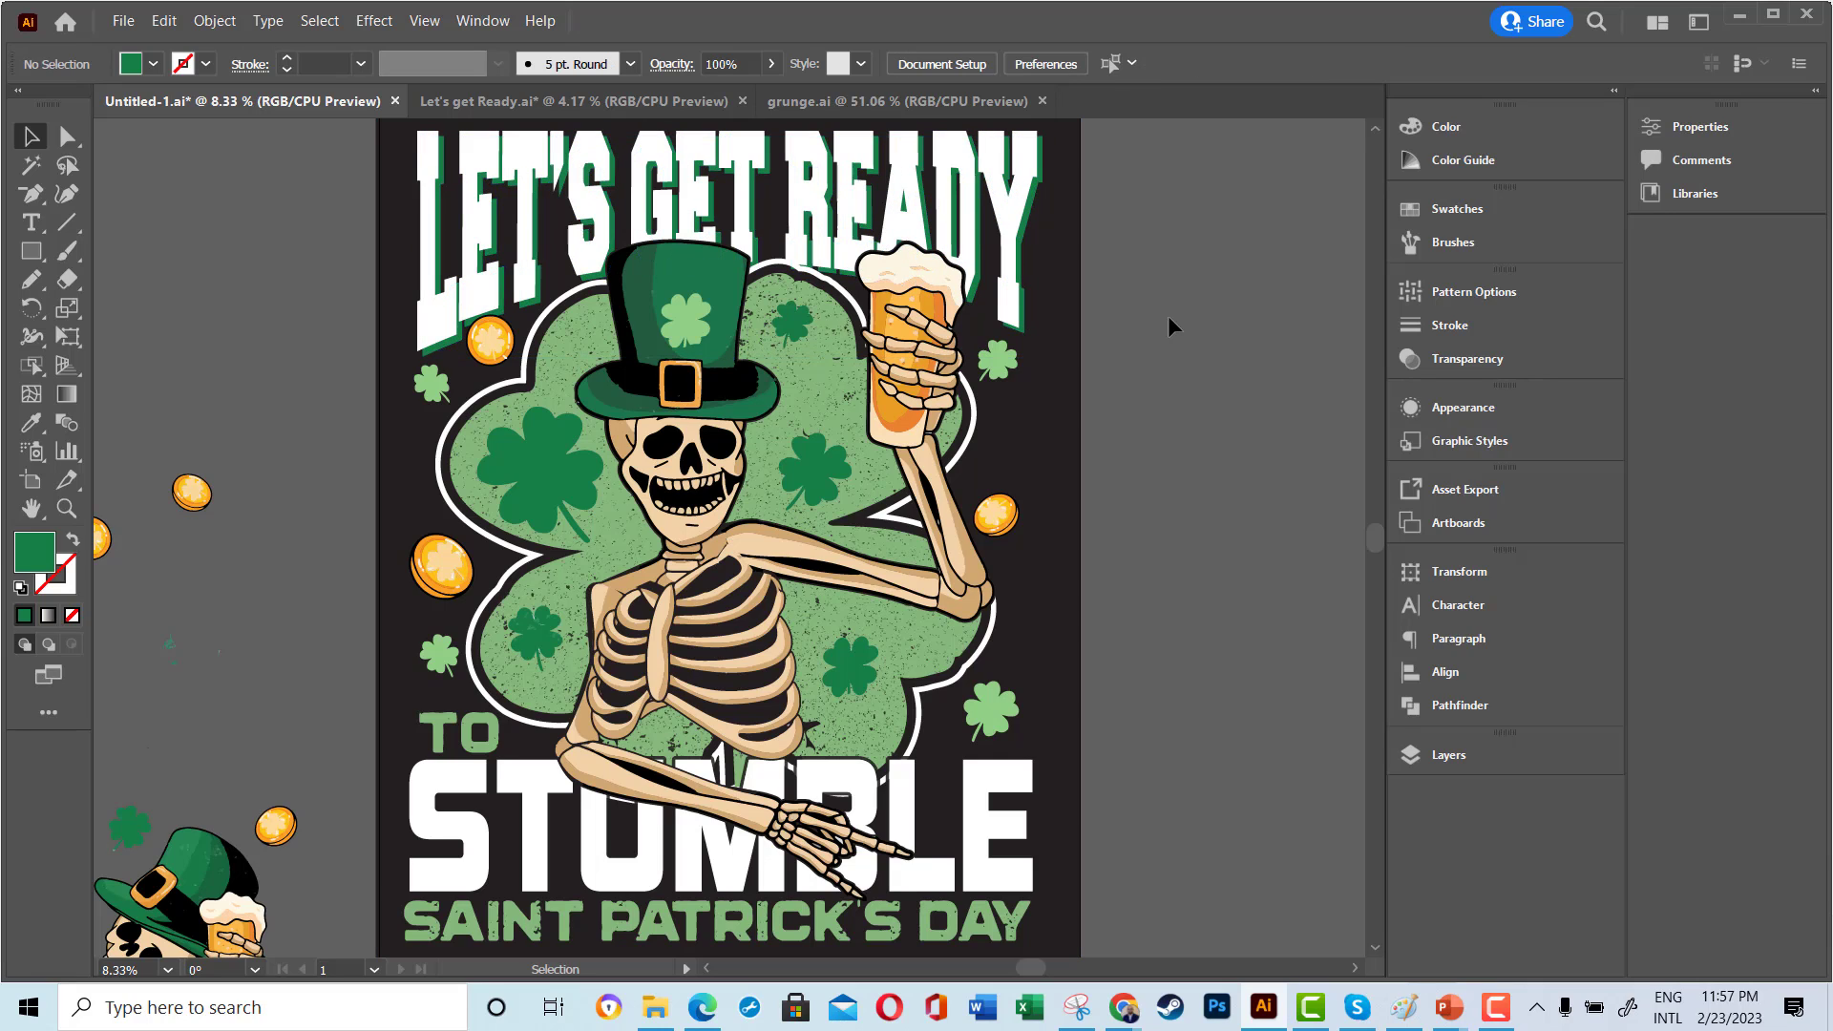